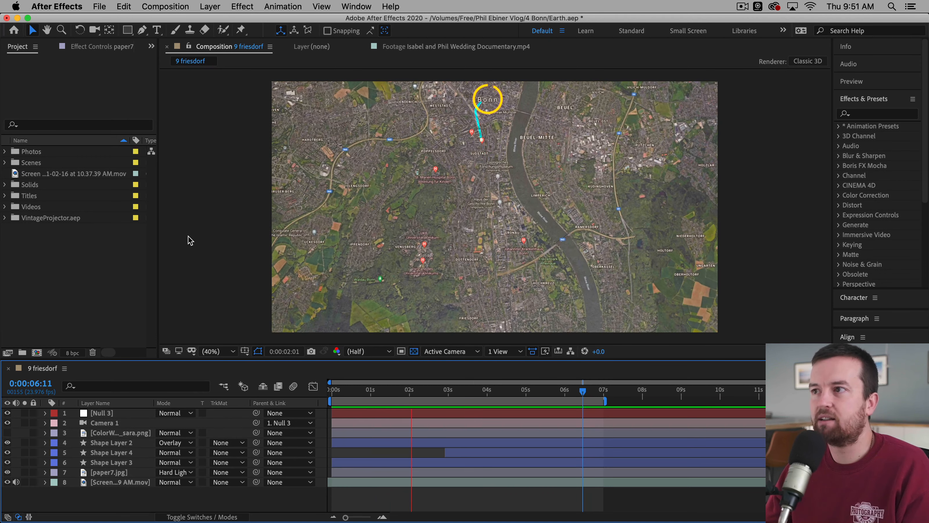
Step: Create a new composition with a duration of 0:00:10:00, keeping the default name and 1920 × 1080 size
{"action": "left_click", "coordinate": [35, 320]}
{"action": "left_click", "coordinate": [37, 352]}
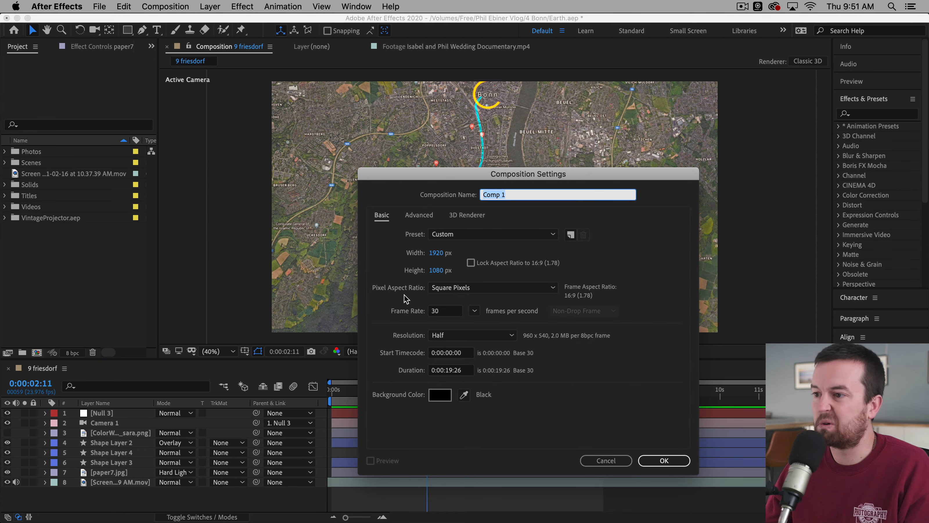
{"action": "left_click", "coordinate": [451, 370]}
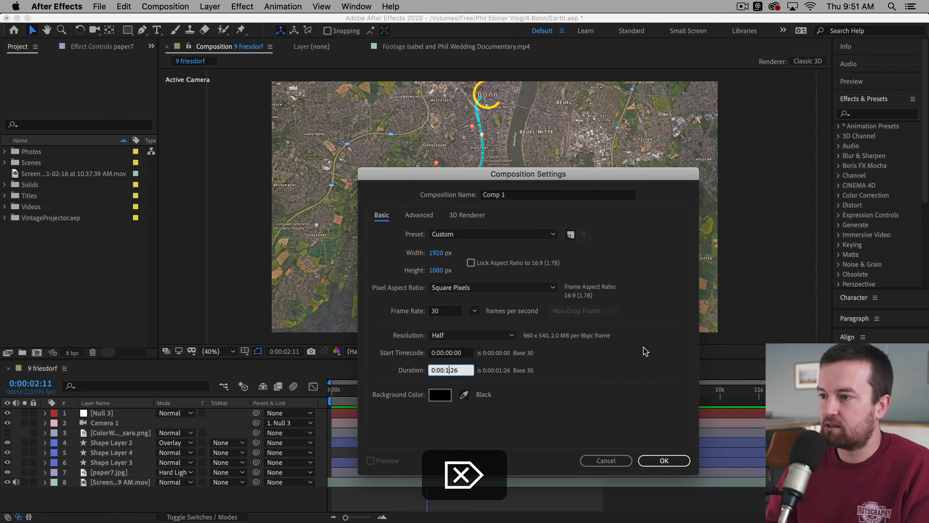
{"action": "key", "text": "Delete"}
{"action": "type", "text": "0"}
{"action": "key", "text": "Down"}
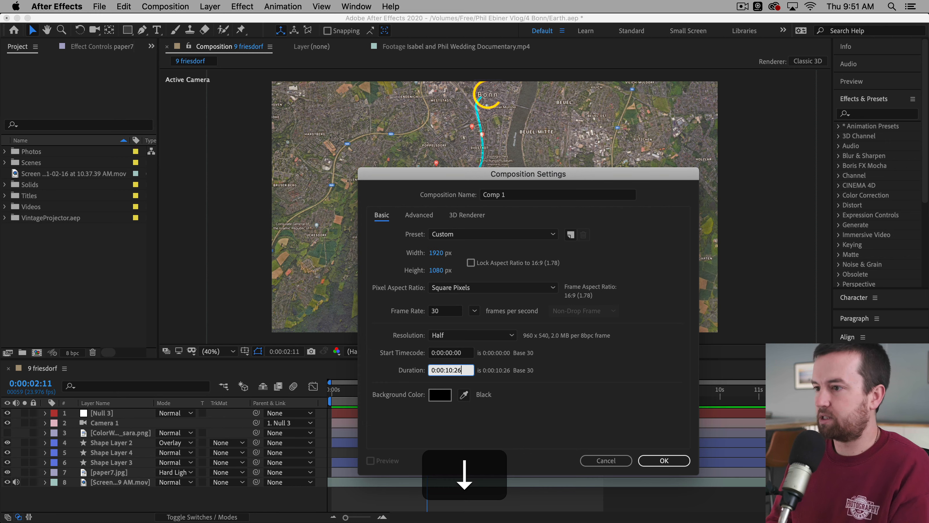
{"action": "key", "text": "BackSpace"}
{"action": "key", "text": "BackSpace"}
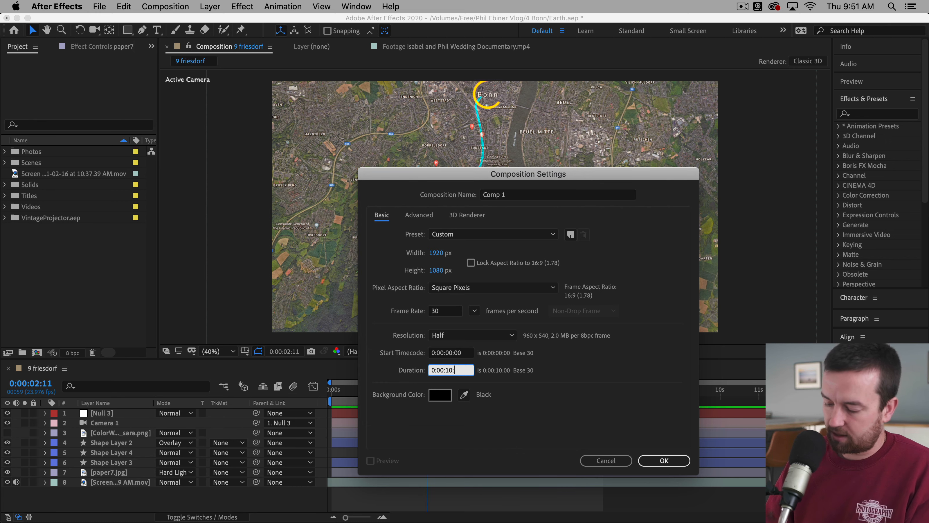
{"action": "type", "text": "00"}
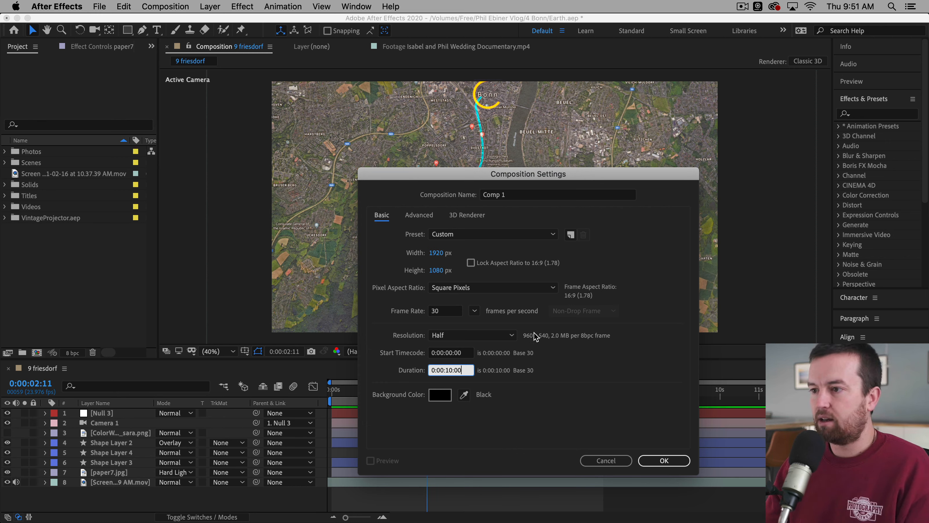
{"action": "left_click", "coordinate": [660, 460]}
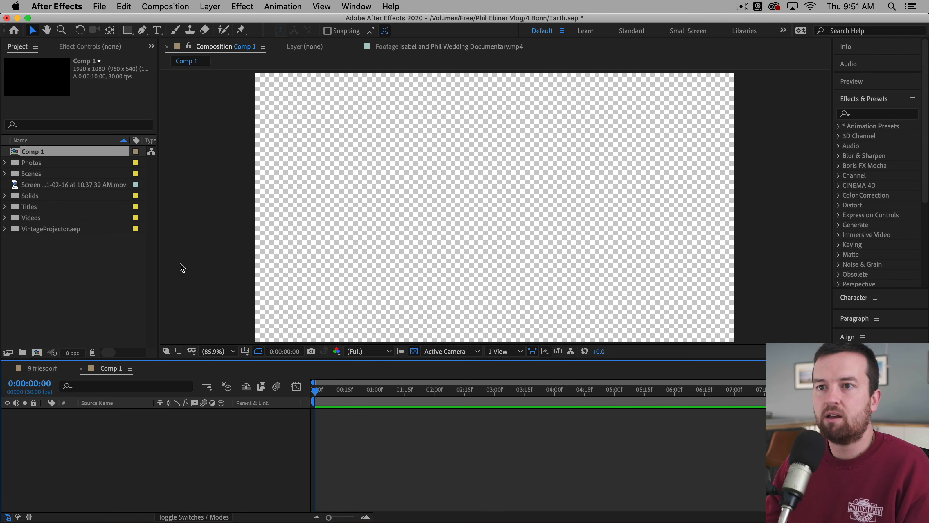
Step: Set the map screen recording's in point at 0:00:20:49 and overlay the trimmed footage into Comp 1
{"action": "left_click", "coordinate": [86, 186]}
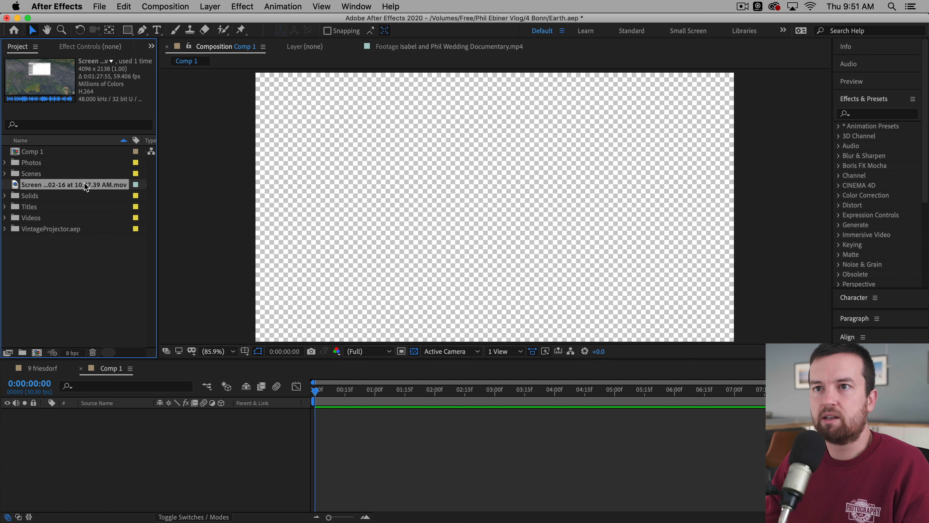
{"action": "double_click", "coordinate": [16, 185]}
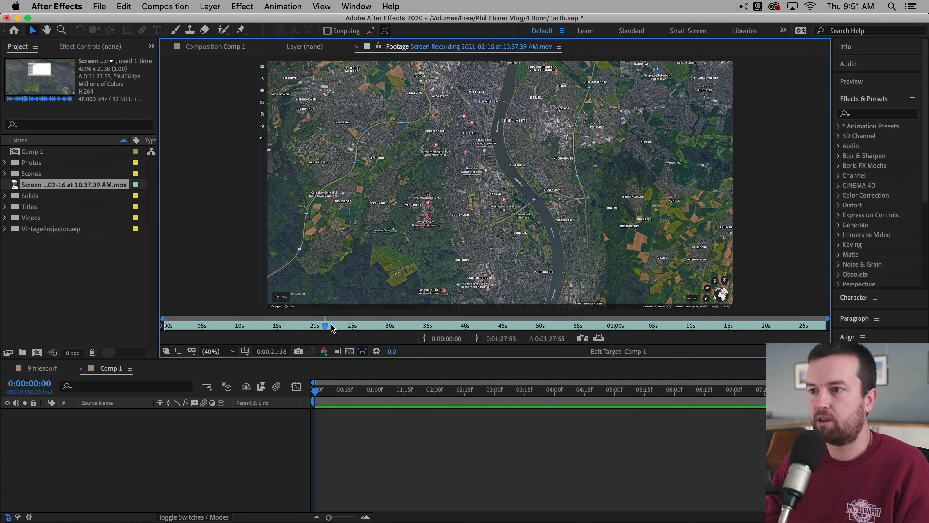
{"action": "left_click_drag", "start_coordinate": [319, 327], "coordinate": [269, 327]}
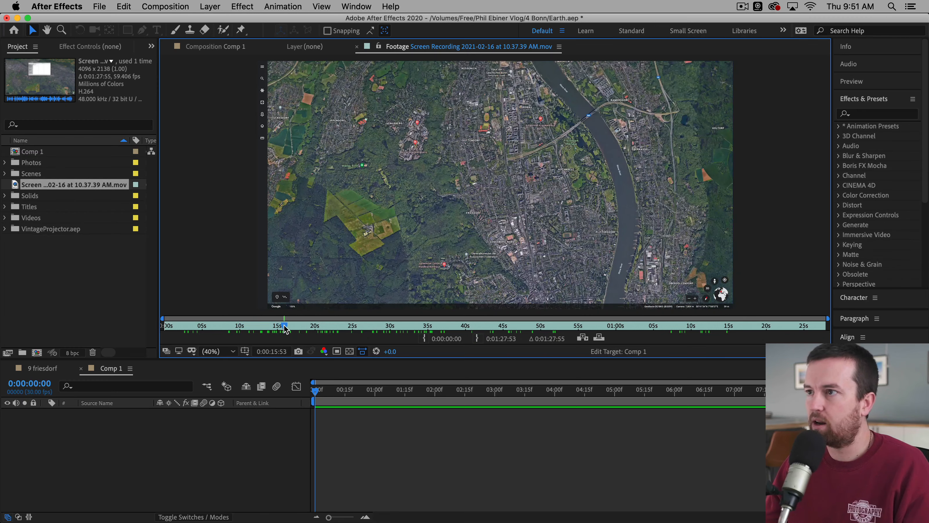
{"action": "left_click_drag", "start_coordinate": [293, 329], "coordinate": [322, 330]}
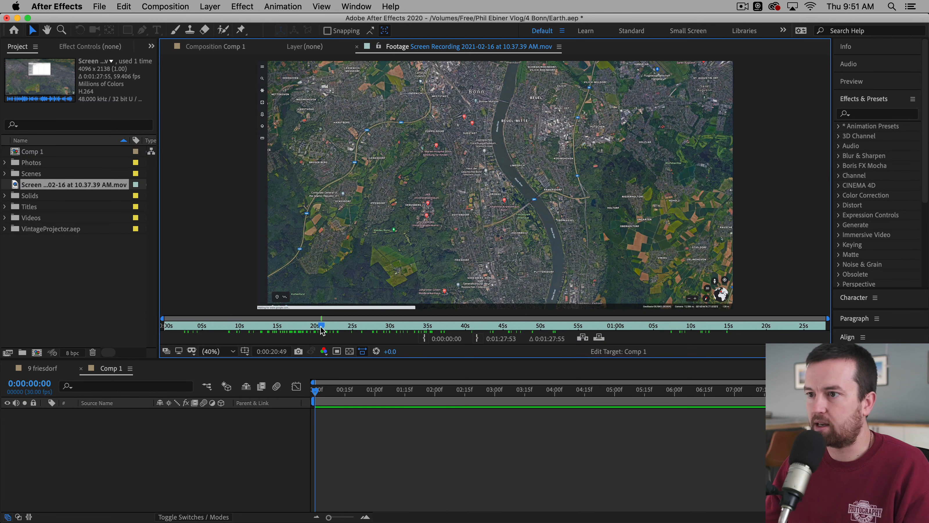
{"action": "left_click", "coordinate": [425, 337]}
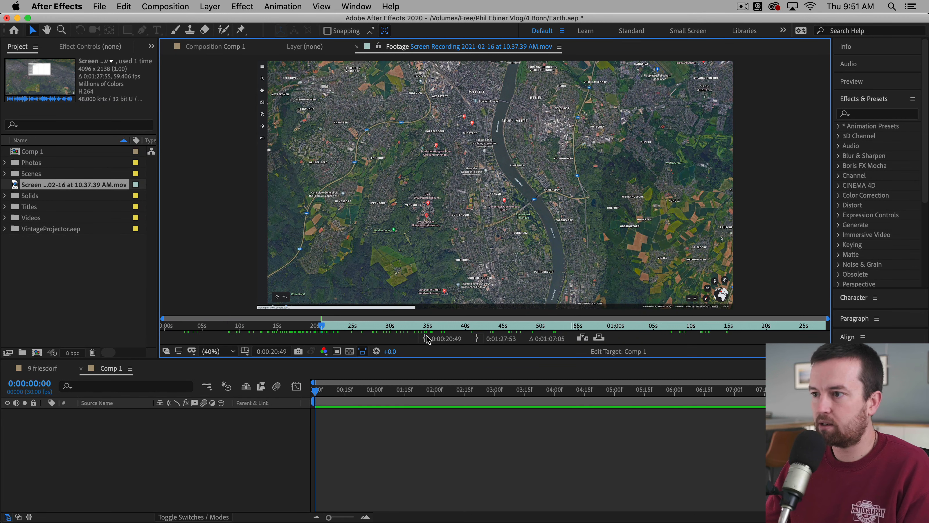
{"action": "left_click", "coordinate": [599, 337]}
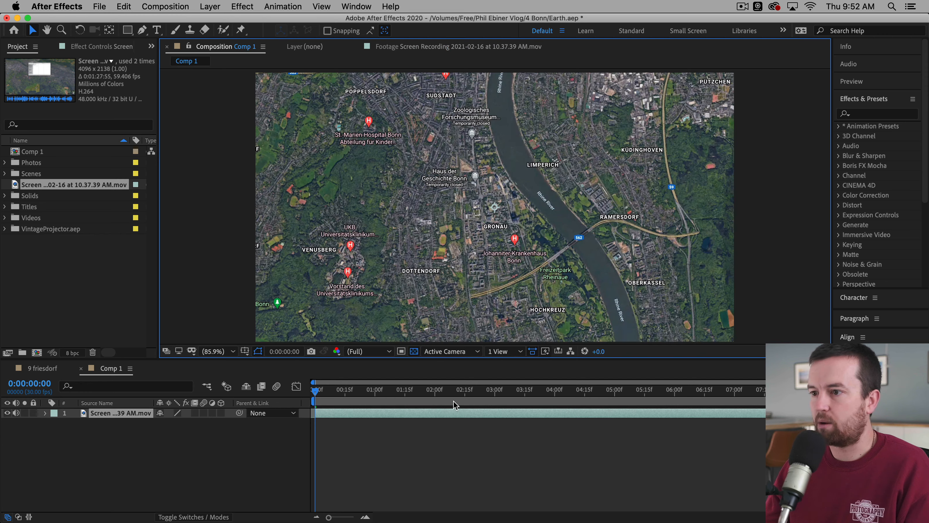
Step: Scale the map recording layer down to 57% so more of the Bonn area fits in the frame
{"action": "left_click", "coordinate": [406, 459]}
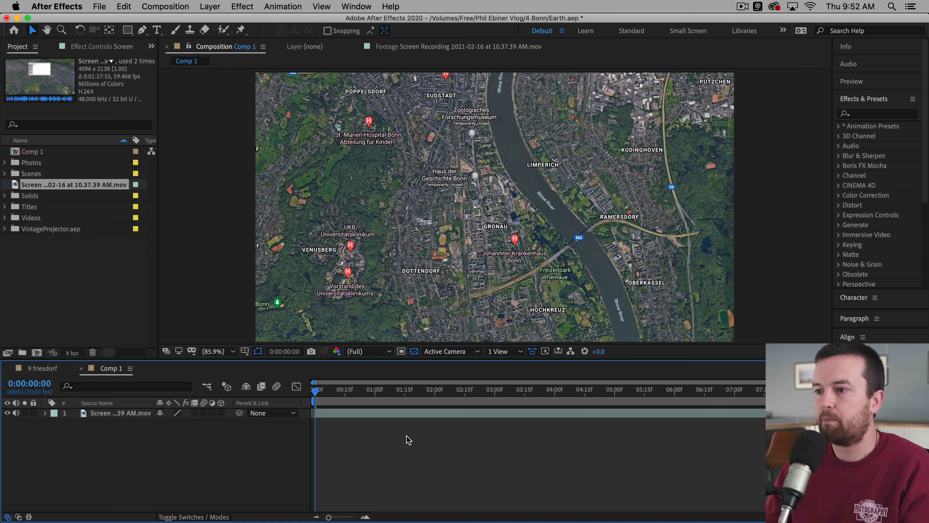
{"action": "left_click", "coordinate": [407, 419]}
{"action": "key", "text": "s"}
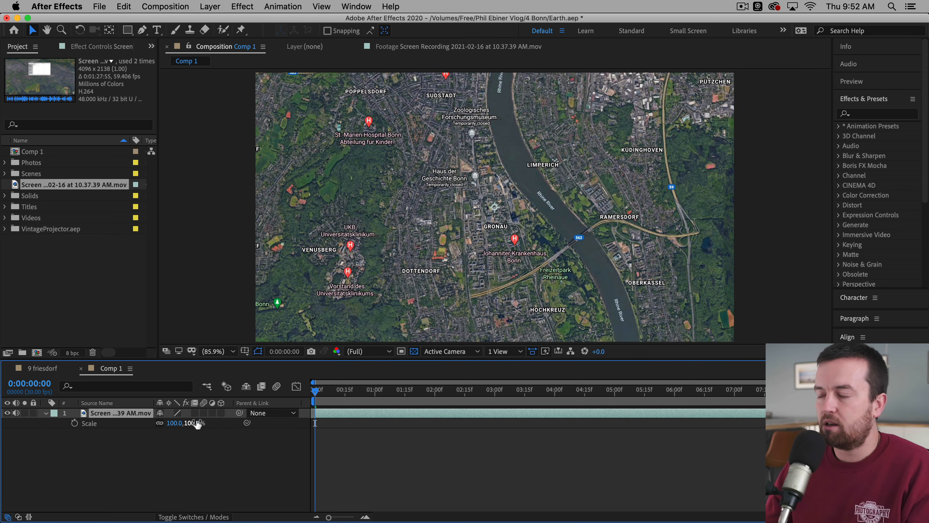
{"action": "mouse_move", "coordinate": [192, 423]}
{"action": "left_mouse_down"}
{"action": "mouse_move", "coordinate": [175, 426]}
{"action": "mouse_move", "coordinate": [193, 423]}
{"action": "left_mouse_up"}
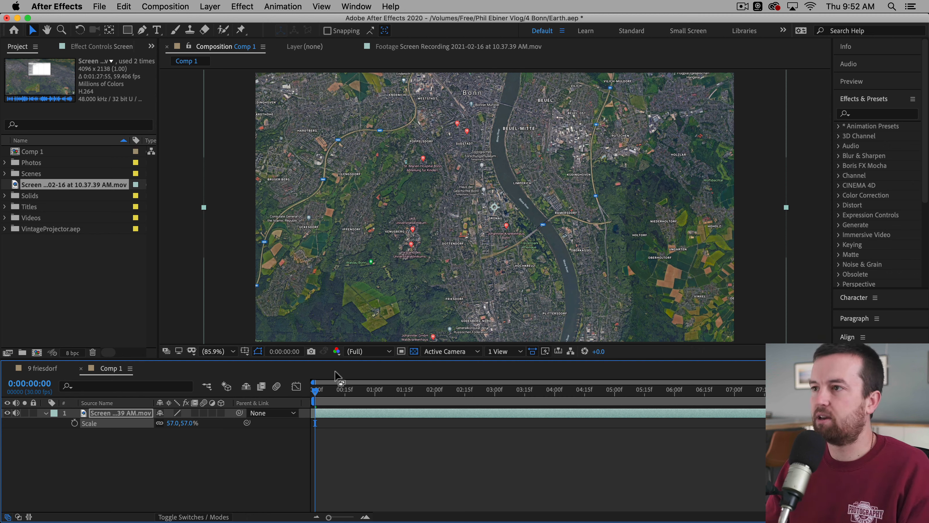
{"action": "left_click", "coordinate": [456, 472]}
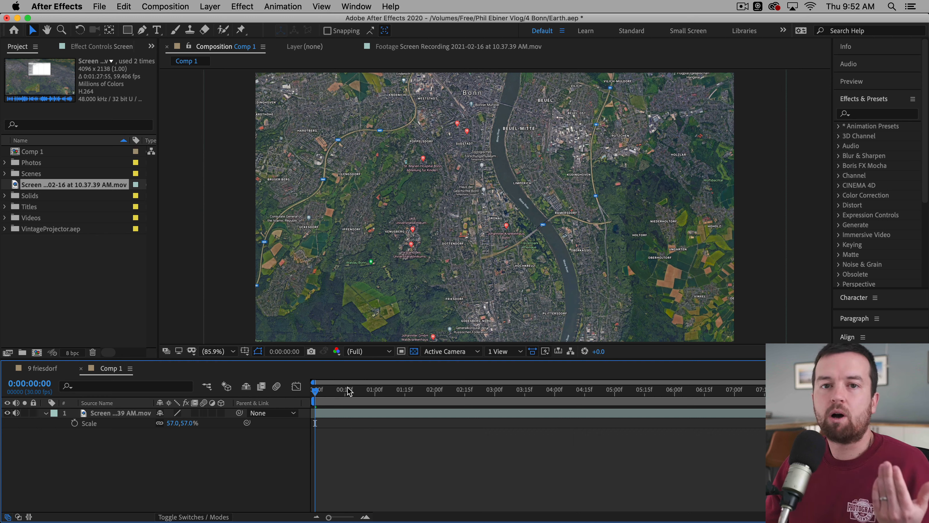
Step: Apply Freeze Frame to the map recording layer at the start of the composition and preview the playback
{"action": "right_click", "coordinate": [371, 413]}
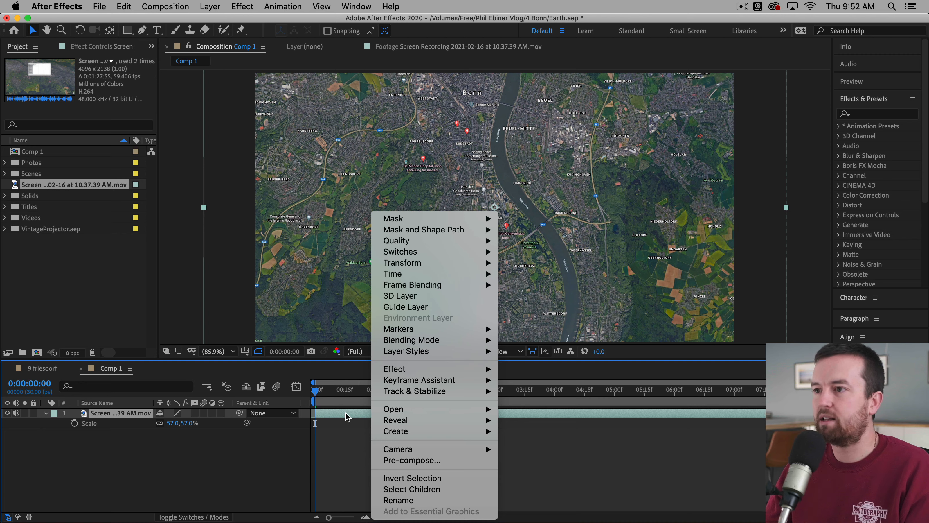
{"action": "mouse_move", "coordinate": [412, 278]}
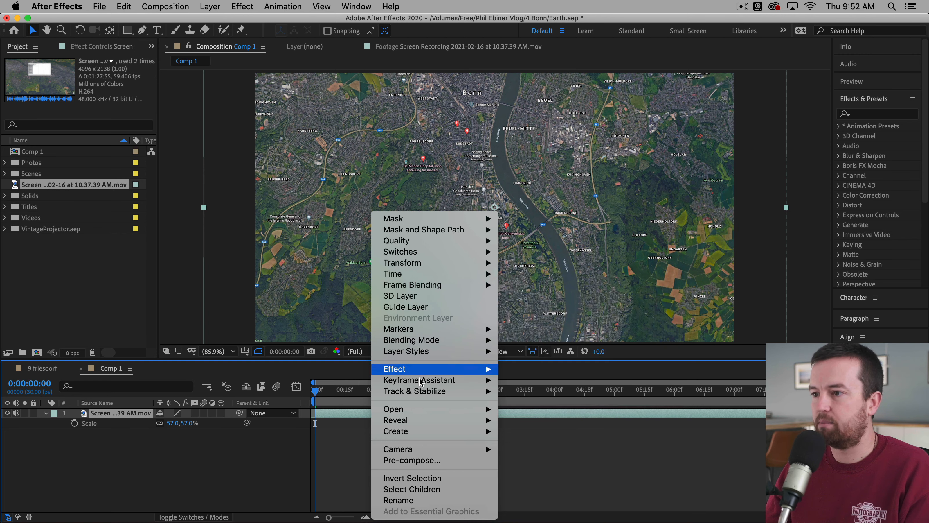
{"action": "mouse_move", "coordinate": [407, 245]}
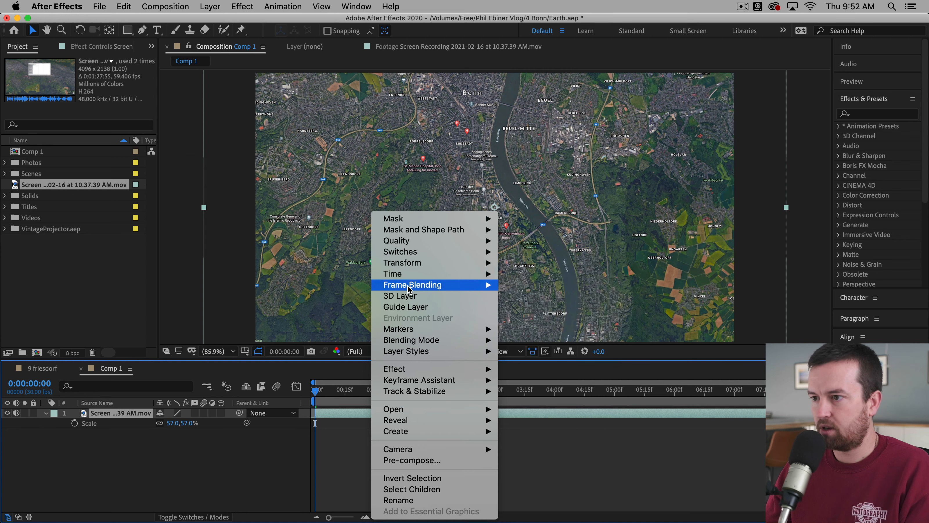
{"action": "mouse_move", "coordinate": [432, 384]}
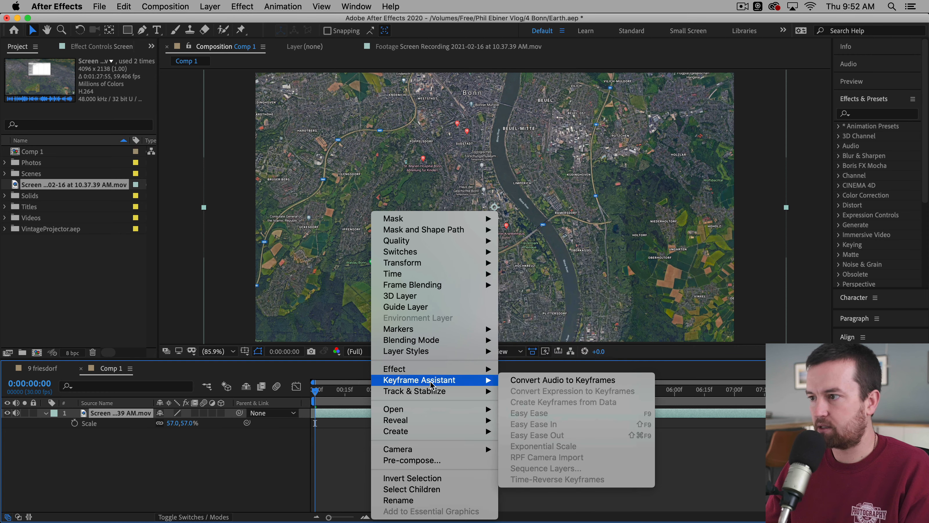
{"action": "mouse_move", "coordinate": [432, 338]}
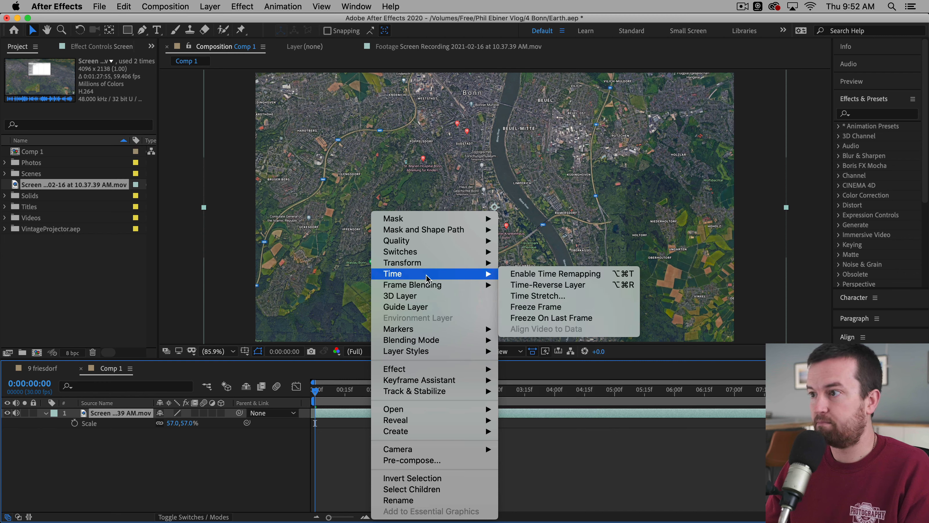
{"action": "left_click", "coordinate": [559, 310]}
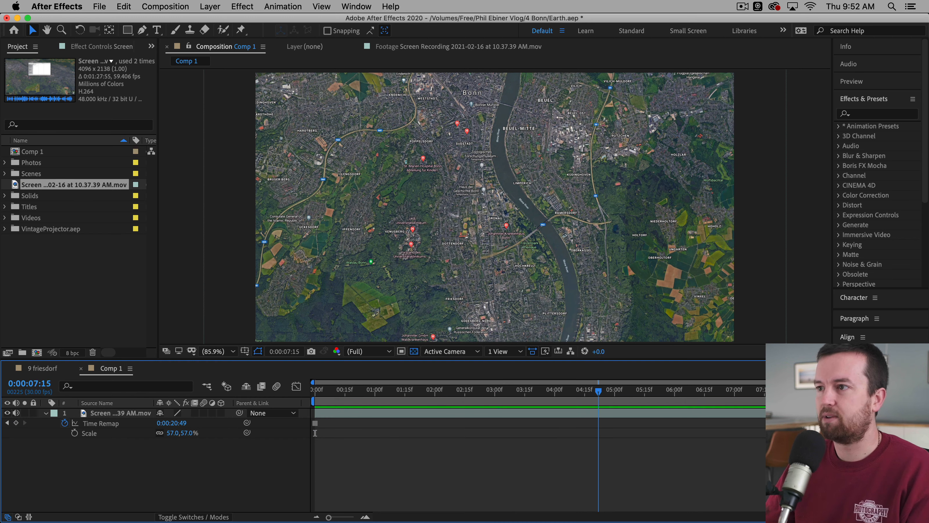
{"action": "key", "text": "space"}
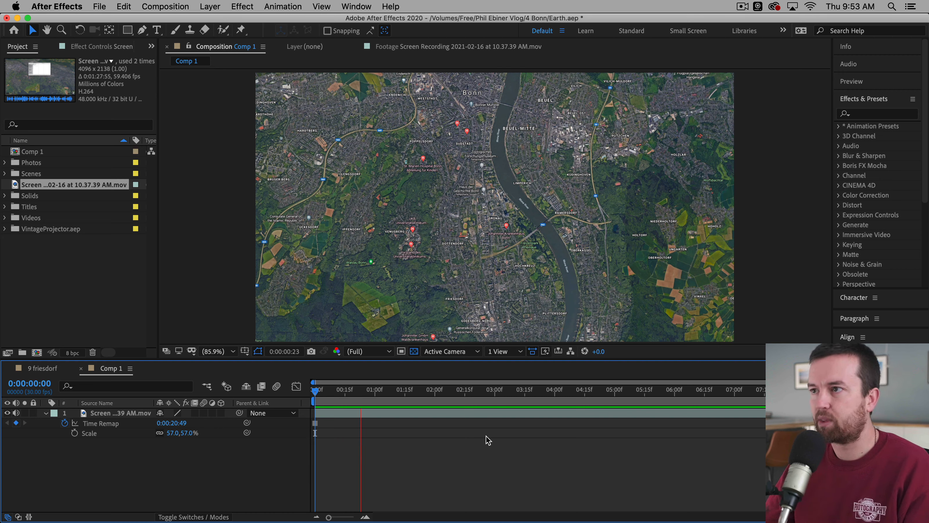
{"action": "key", "text": "space"}
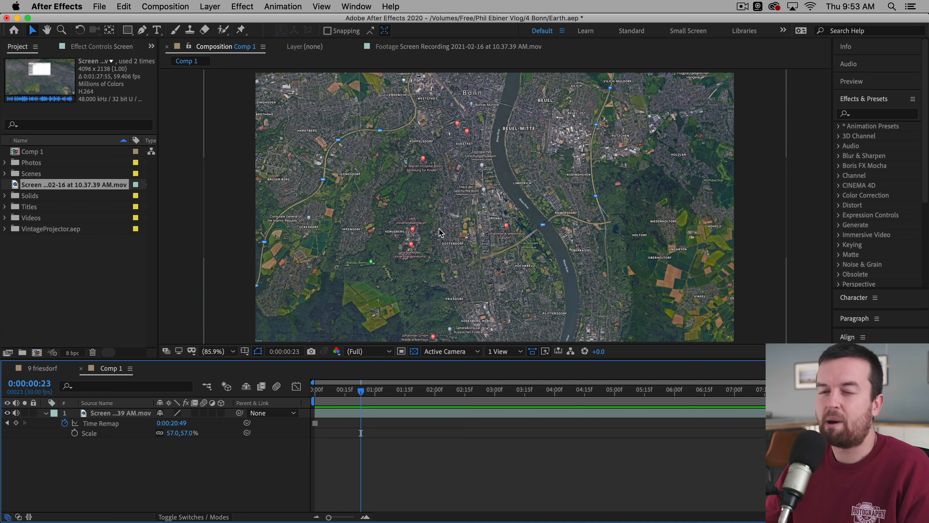
Step: Enlarge the composition viewer, activate the Pen tool and set the shape fill to None
{"action": "left_click_drag", "start_coordinate": [376, 365], "coordinate": [376, 404]}
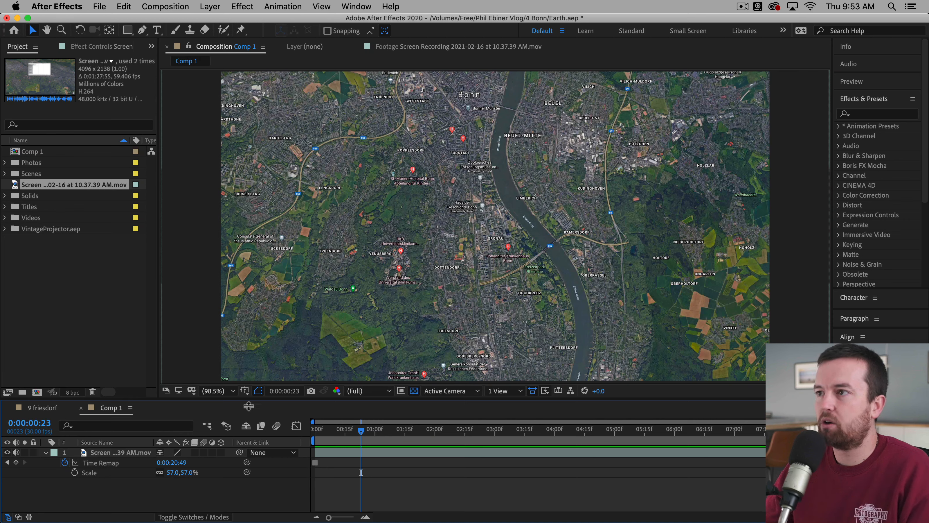
{"action": "left_click", "coordinate": [233, 390]}
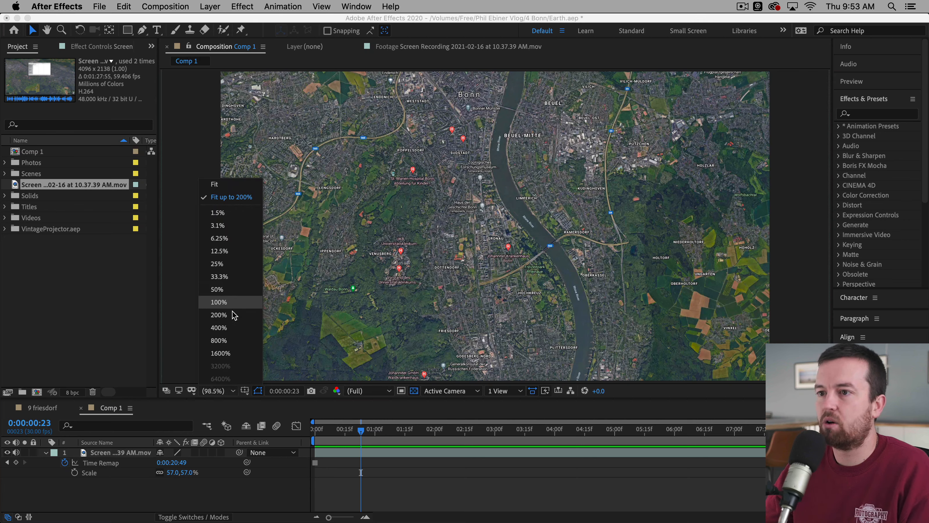
{"action": "left_click", "coordinate": [508, 504]}
{"action": "left_click", "coordinate": [143, 31]}
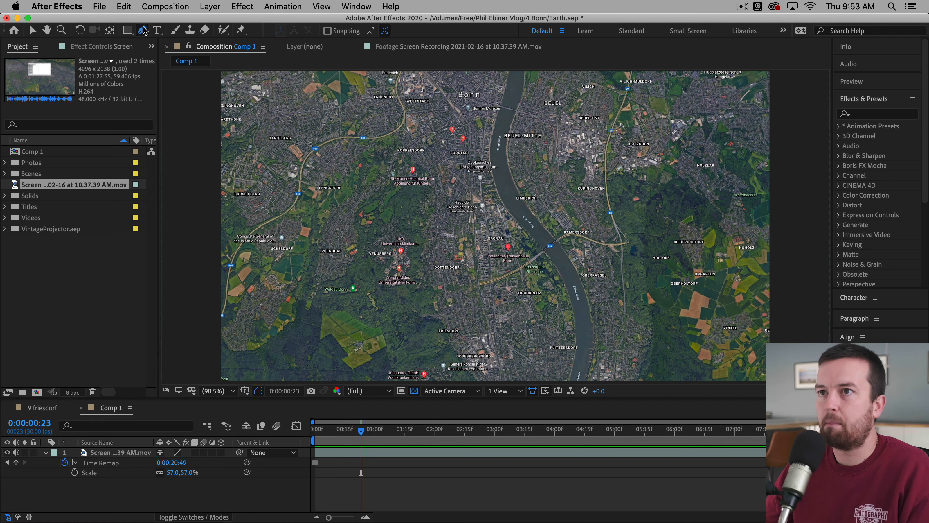
{"action": "left_click", "coordinate": [317, 31]}
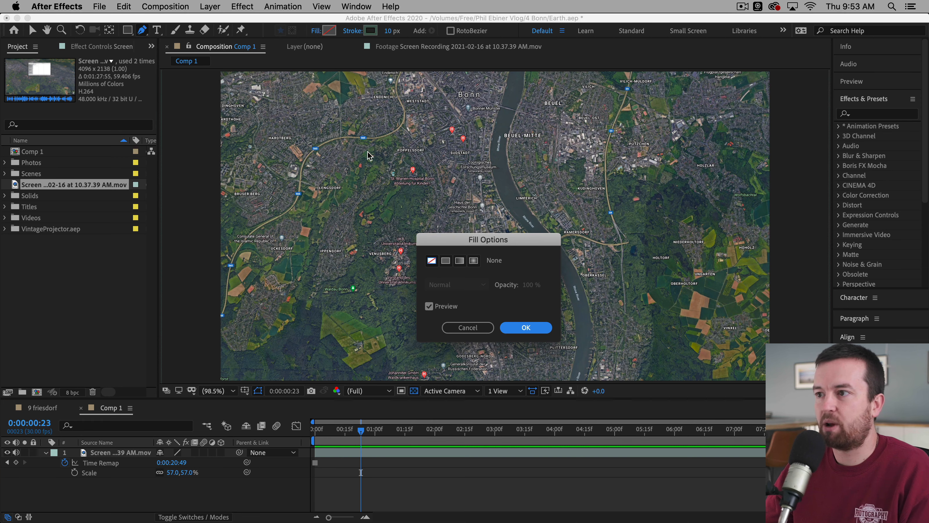
{"action": "left_click", "coordinate": [434, 260]}
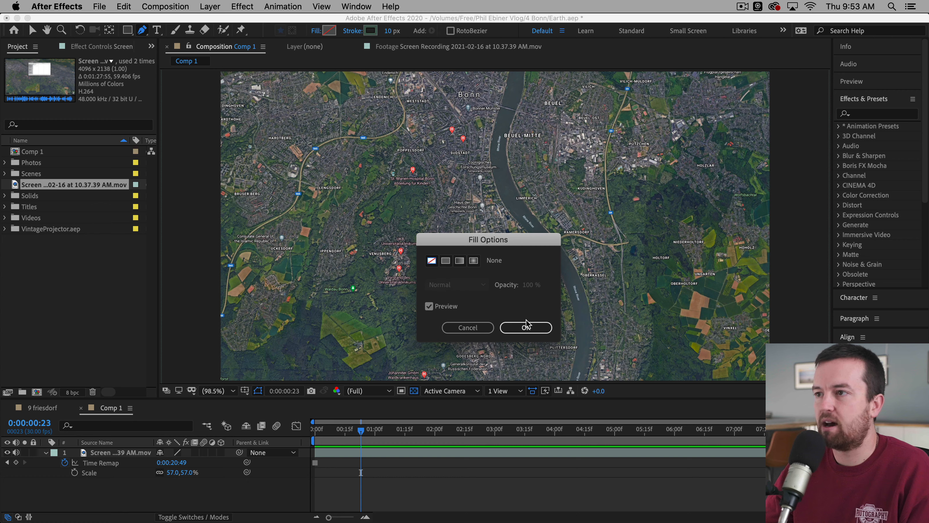
{"action": "left_click", "coordinate": [526, 327]}
Step: Set the shape stroke color to bright red, FF1E1E
{"action": "left_click", "coordinate": [370, 30]}
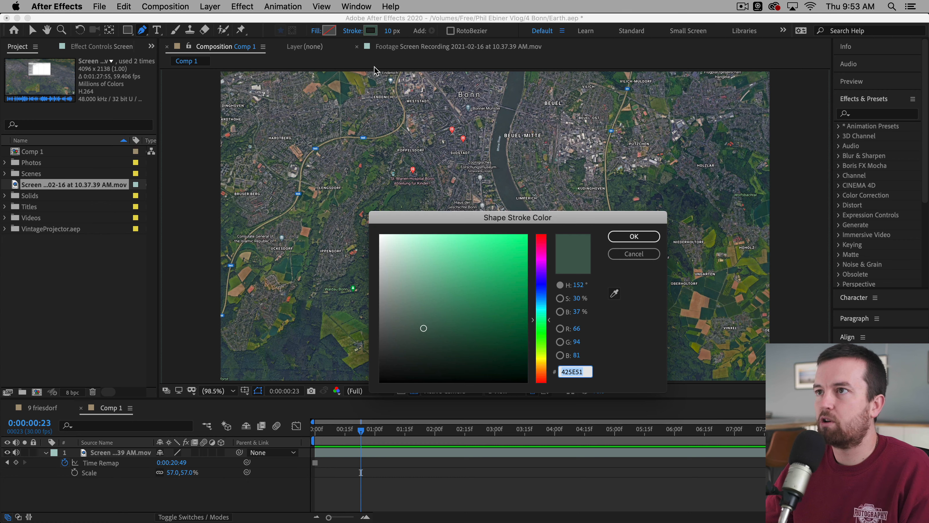
{"action": "mouse_move", "coordinate": [441, 317]}
{"action": "left_mouse_down"}
{"action": "mouse_move", "coordinate": [403, 272]}
{"action": "mouse_move", "coordinate": [526, 272]}
{"action": "mouse_move", "coordinate": [541, 230]}
{"action": "left_mouse_up"}
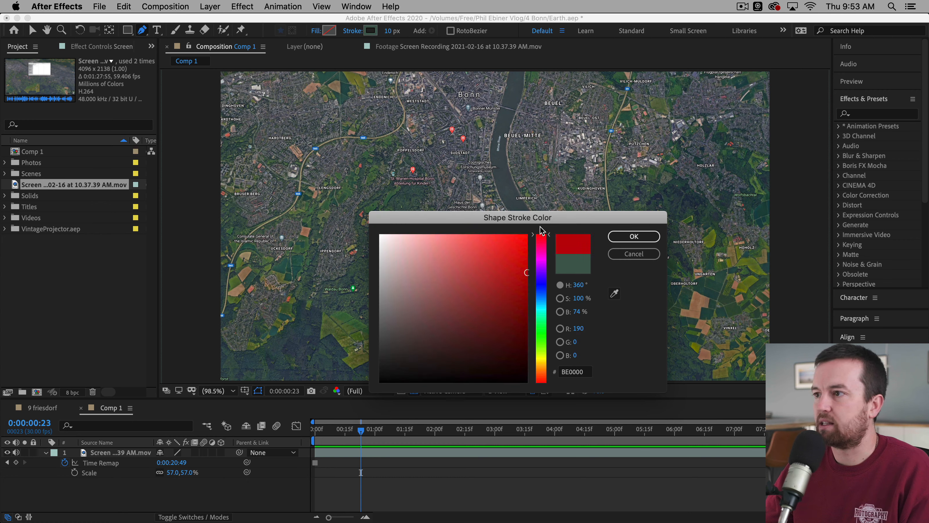
{"action": "left_click_drag", "start_coordinate": [498, 259], "coordinate": [512, 227]}
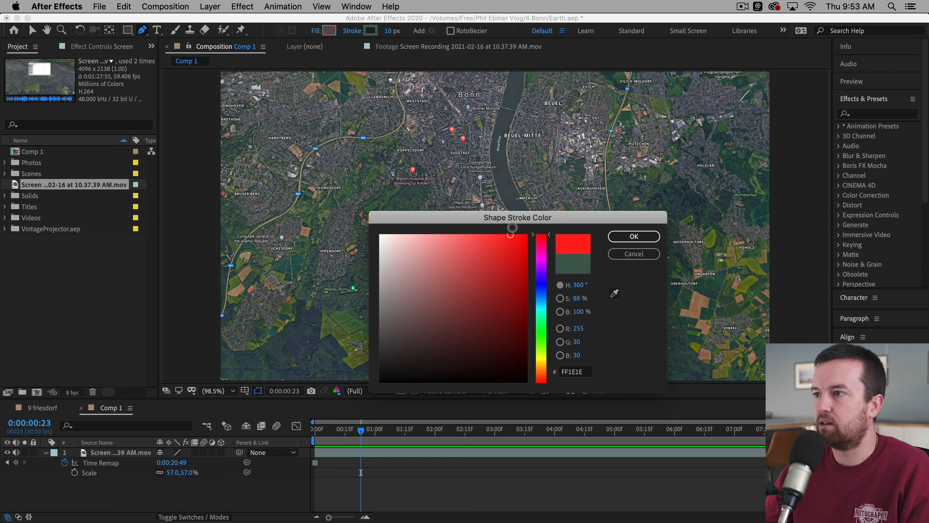
{"action": "left_click", "coordinate": [634, 236]}
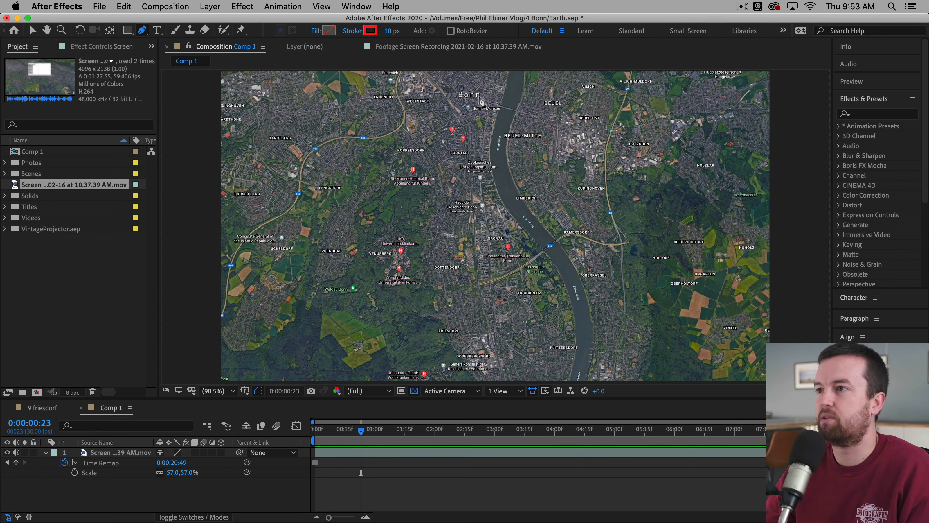
Step: Start the red route at the Bonn label with the Pen tool, then curve it south past Südstadt to below the Zoologisches Forschungsmuseum
{"action": "key", "text": "z"}
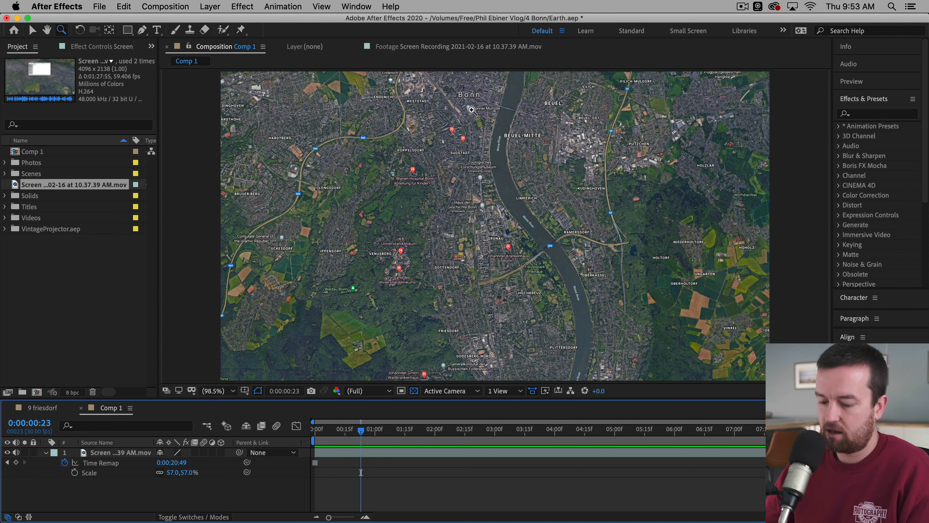
{"action": "left_click", "coordinate": [472, 109]}
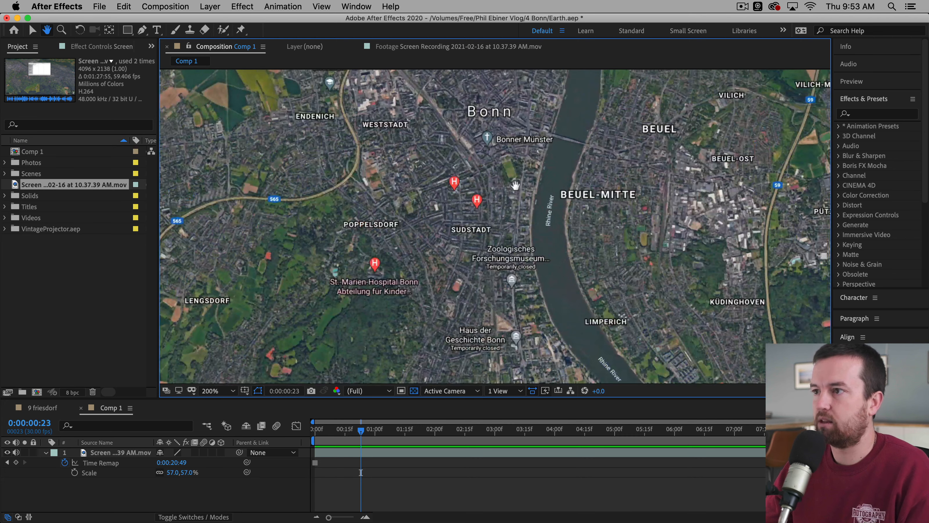
{"action": "left_click", "coordinate": [143, 31]}
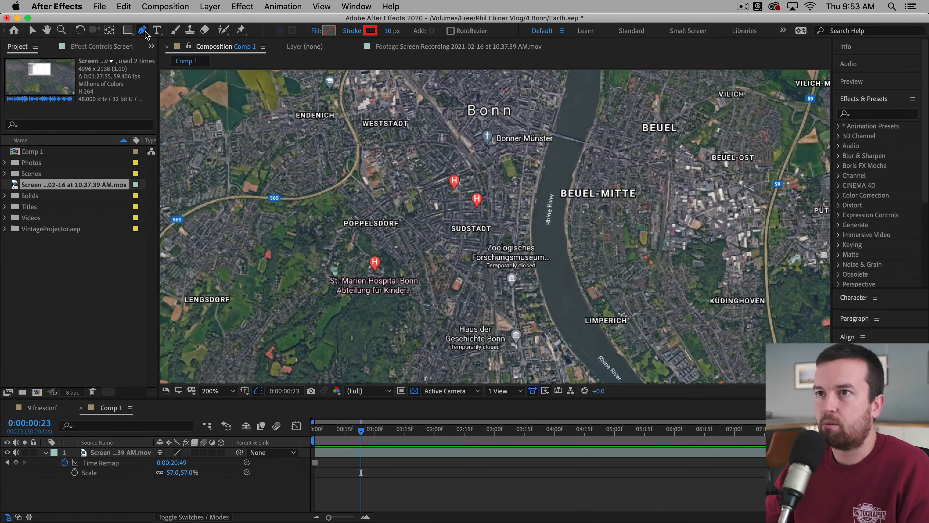
{"action": "left_click", "coordinate": [472, 115]}
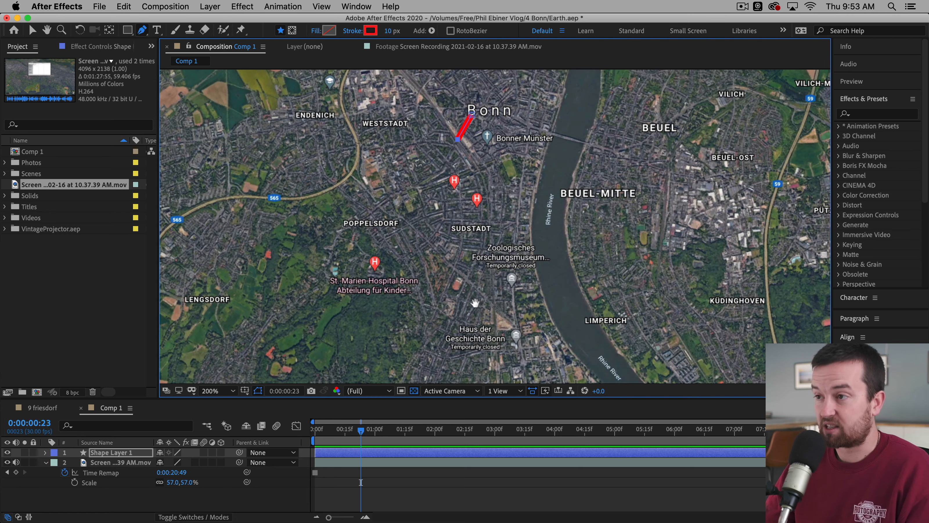
{"action": "left_click_drag", "start_coordinate": [474, 303], "coordinate": [462, 160]}
{"action": "left_click_drag", "start_coordinate": [445, 201], "coordinate": [377, 320]}
{"action": "key", "text": "g"}
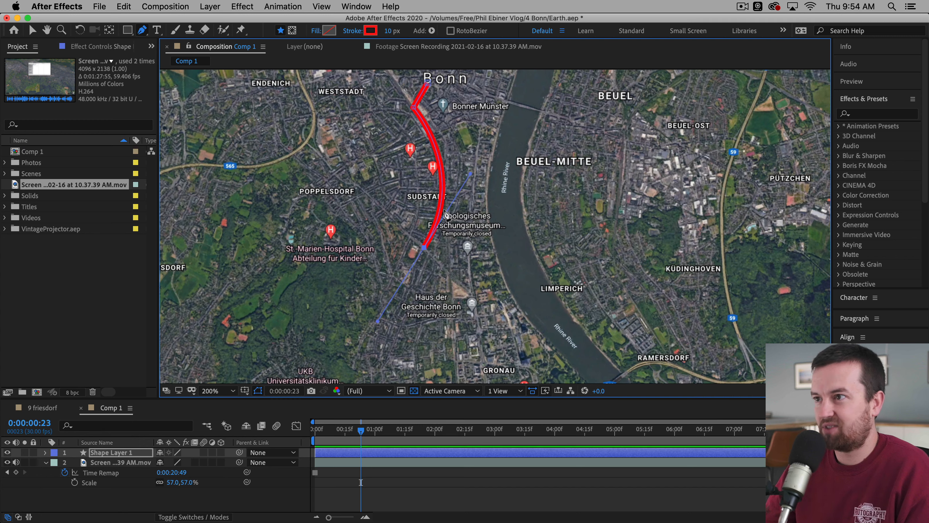
Step: Extend the route southeast to a point beside Haus der Geschichte and adjust the previous point's outgoing handle to make the segment straight
{"action": "key", "text": "h"}
{"action": "left_click_drag", "start_coordinate": [484, 301], "coordinate": [488, 174]}
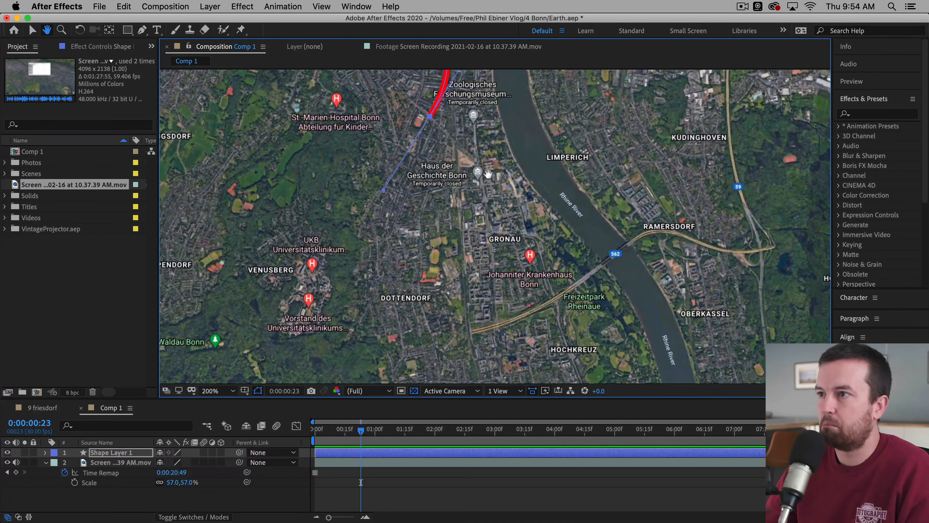
{"action": "key", "text": "g"}
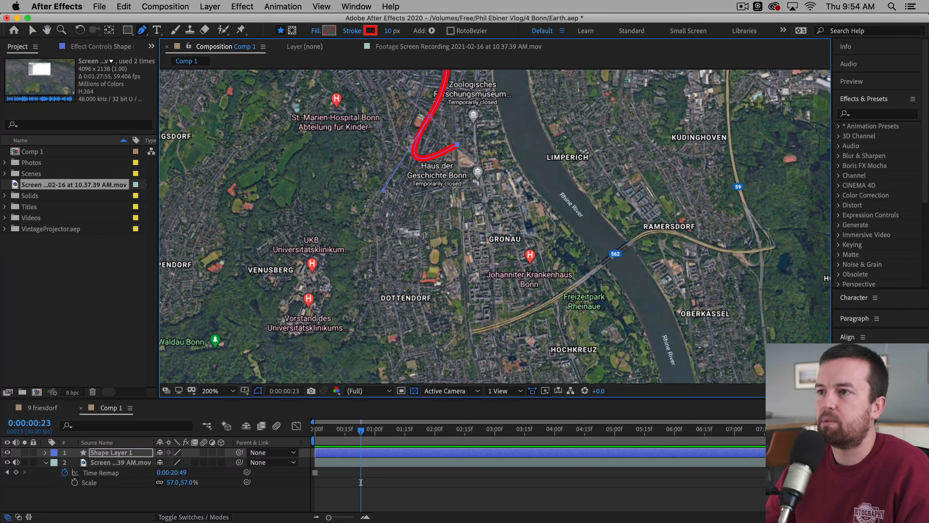
{"action": "key", "text": "alt"}
{"action": "key", "text": "alt"}
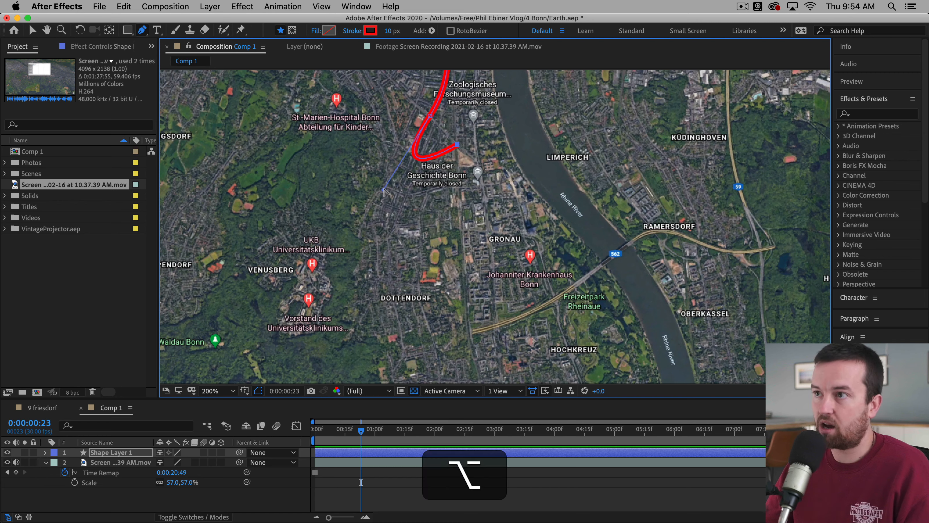
{"action": "left_click_drag", "start_coordinate": [384, 188], "coordinate": [437, 140]}
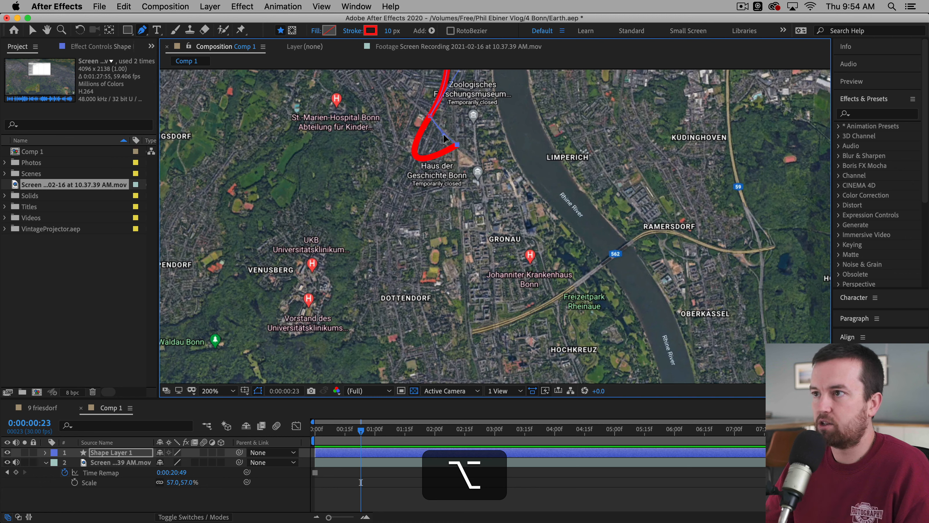
{"action": "left_click_drag", "start_coordinate": [445, 138], "coordinate": [445, 147]}
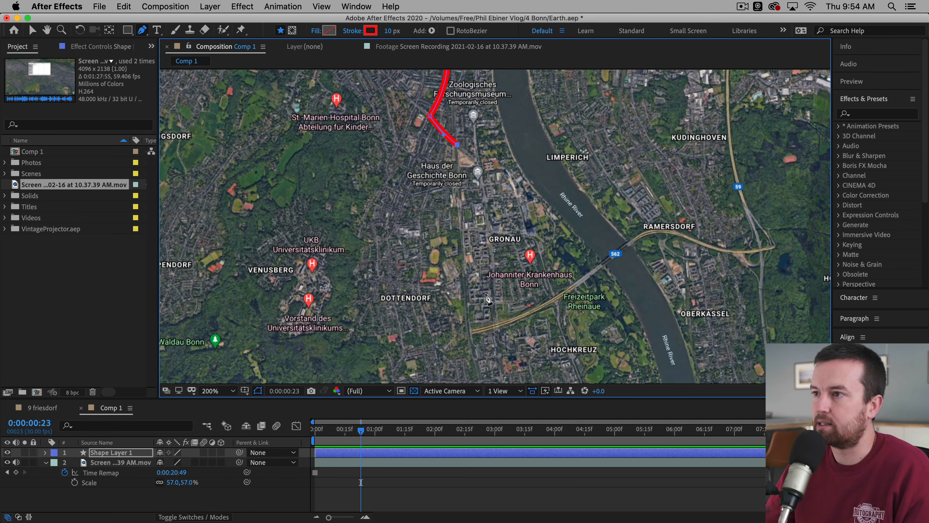
Step: Continue the route south past Dottendorf to a smooth point east of Friesdorf, bending the long segment slightly
{"action": "key", "text": "h"}
{"action": "left_click_drag", "start_coordinate": [475, 315], "coordinate": [443, 171]}
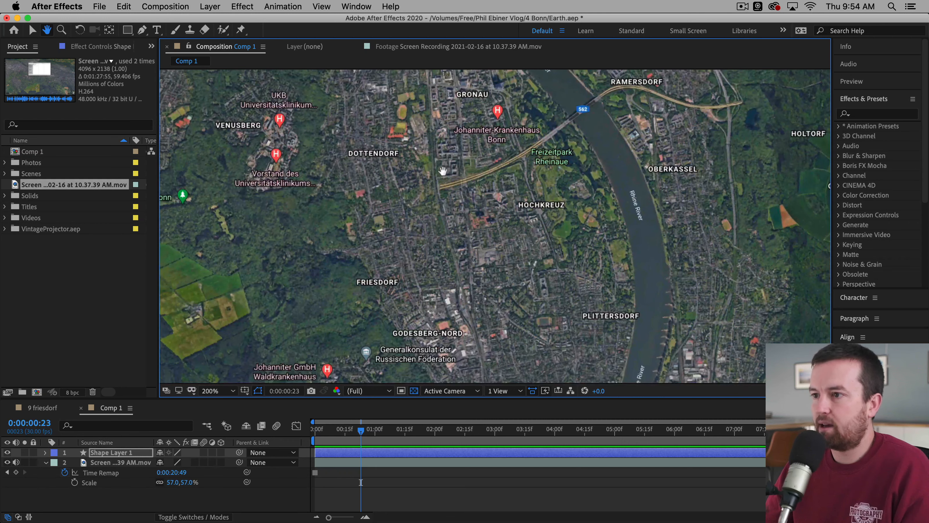
{"action": "key", "text": "g"}
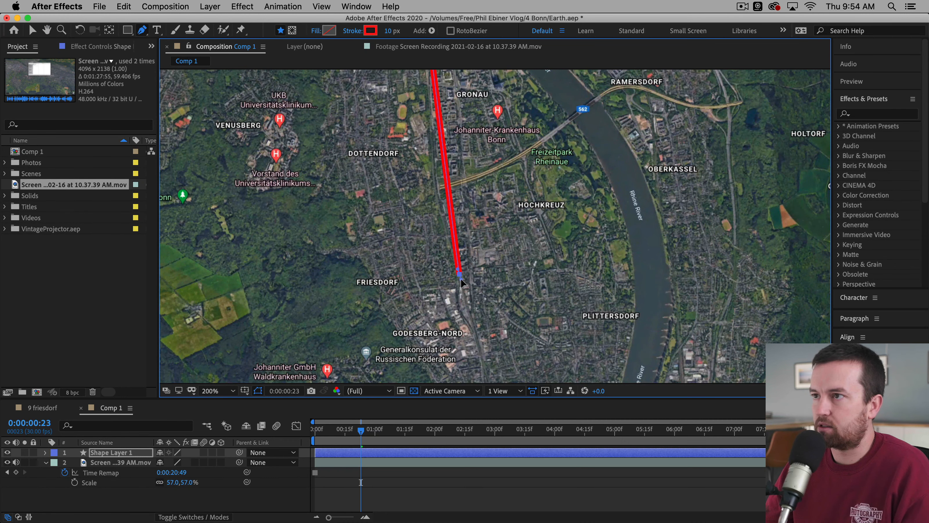
{"action": "left_click_drag", "start_coordinate": [460, 275], "coordinate": [491, 303]}
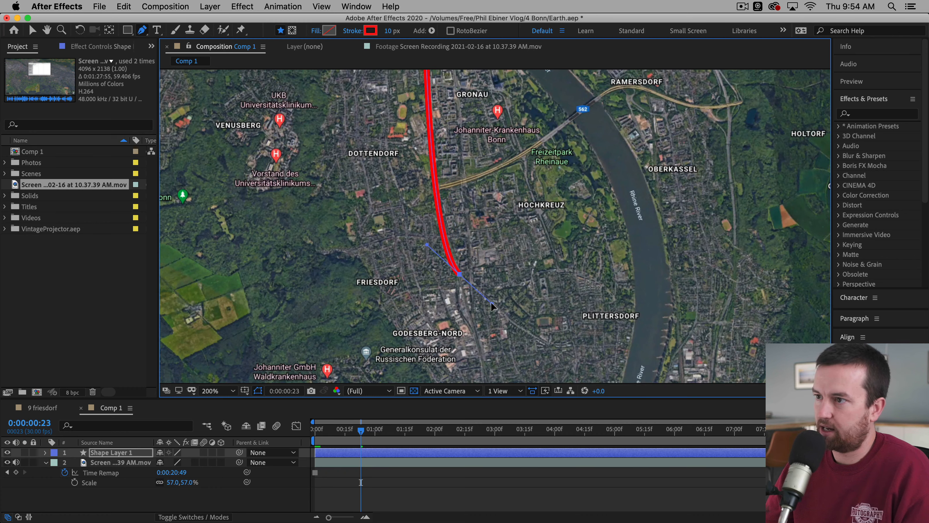
Step: End the route at the Friesdorf label and pull in the preceding point's outgoing handle to form a sharp corner
{"action": "key", "text": "h"}
{"action": "left_click_drag", "start_coordinate": [474, 139], "coordinate": [468, 116]}
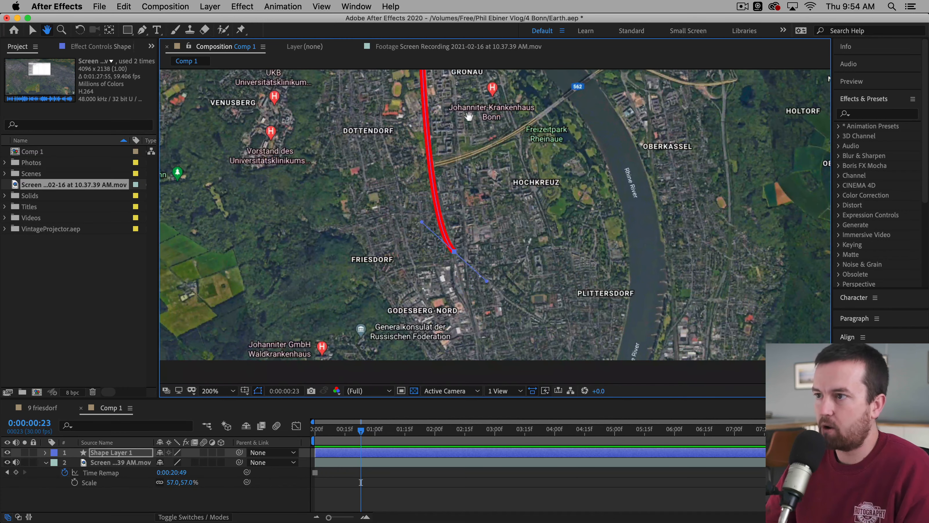
{"action": "key", "text": "g"}
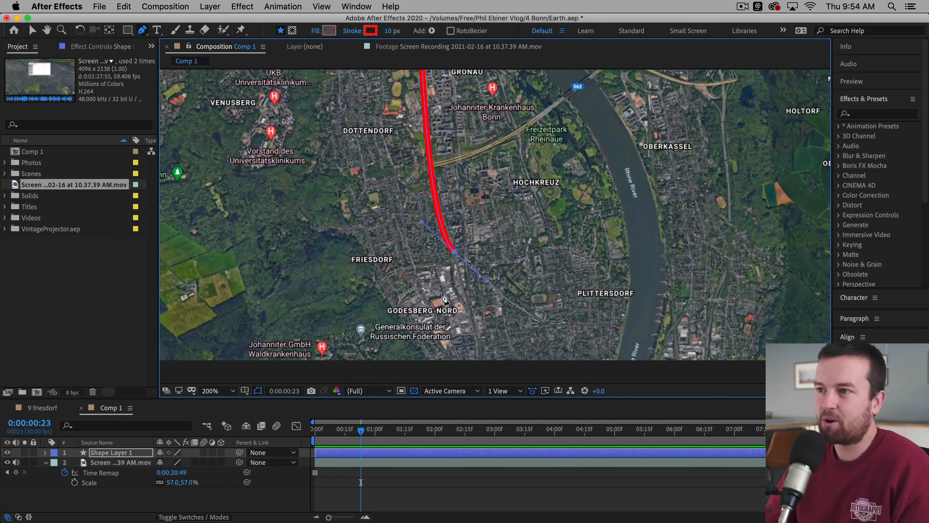
{"action": "left_click", "coordinate": [393, 265]}
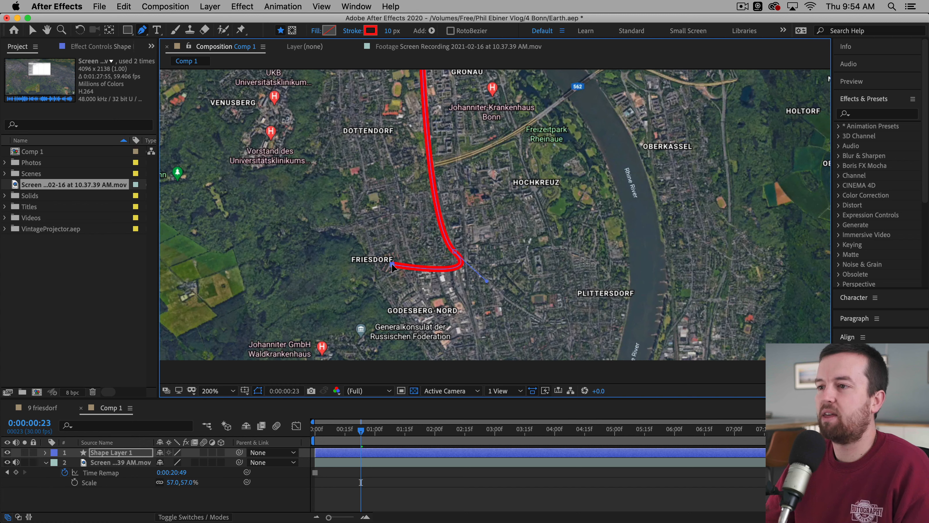
{"action": "left_click_drag", "start_coordinate": [383, 265], "coordinate": [382, 267]}
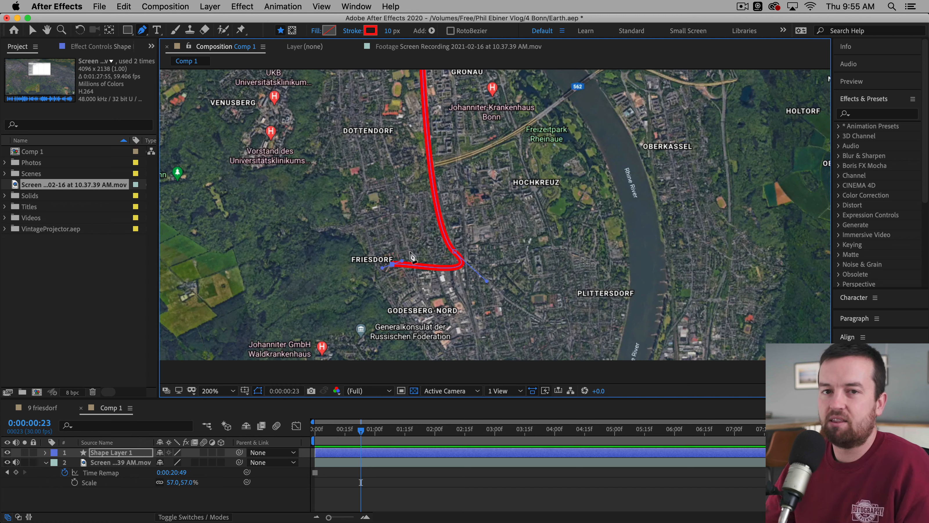
{"action": "key", "text": "alt"}
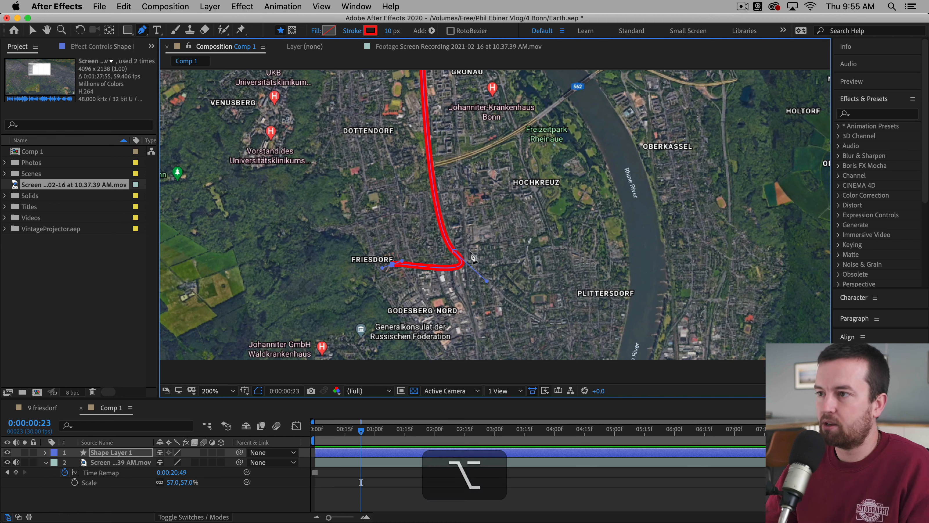
{"action": "key", "text": "alt"}
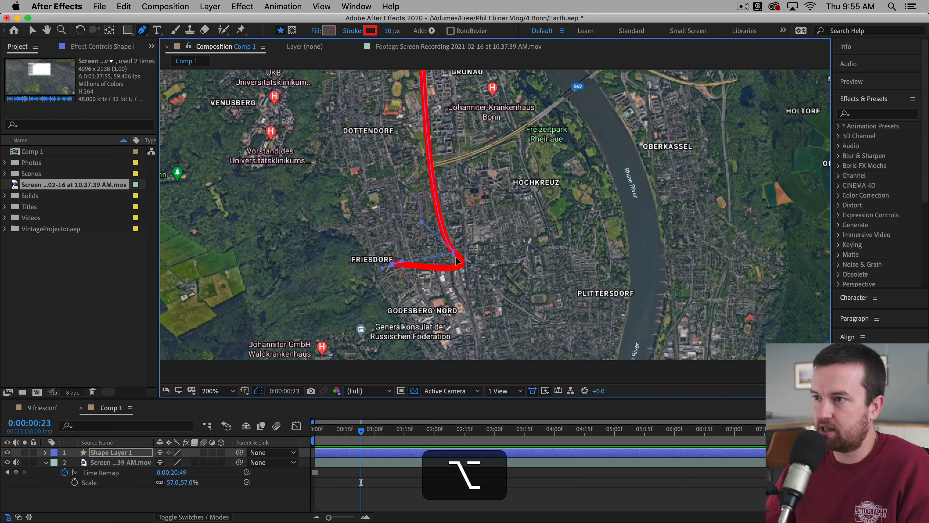
{"action": "left_click_drag", "start_coordinate": [432, 256], "coordinate": [454, 252]}
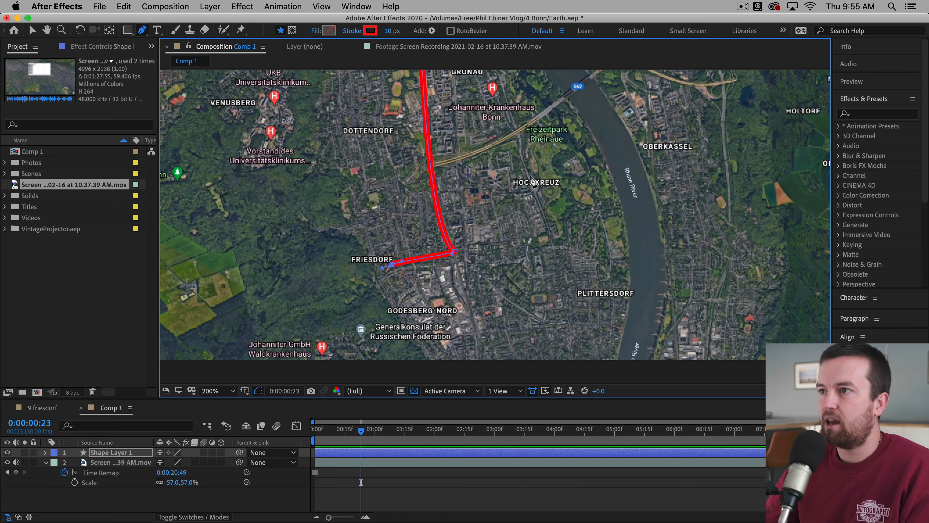
Step: Fit the whole map in the viewer, deselecting the route layer and returning the playhead to the start
{"action": "left_click_drag", "start_coordinate": [533, 181], "coordinate": [586, 302]}
{"action": "left_click", "coordinate": [233, 390]}
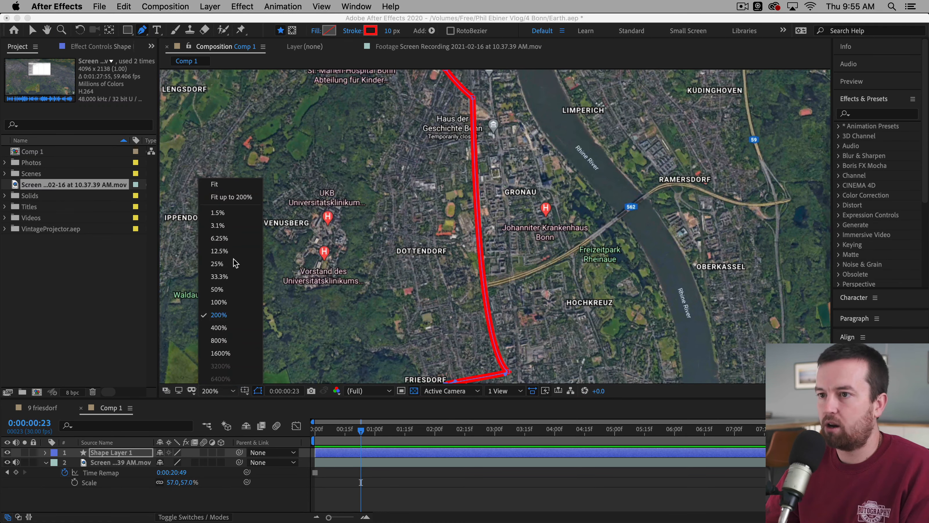
{"action": "left_click", "coordinate": [233, 197]}
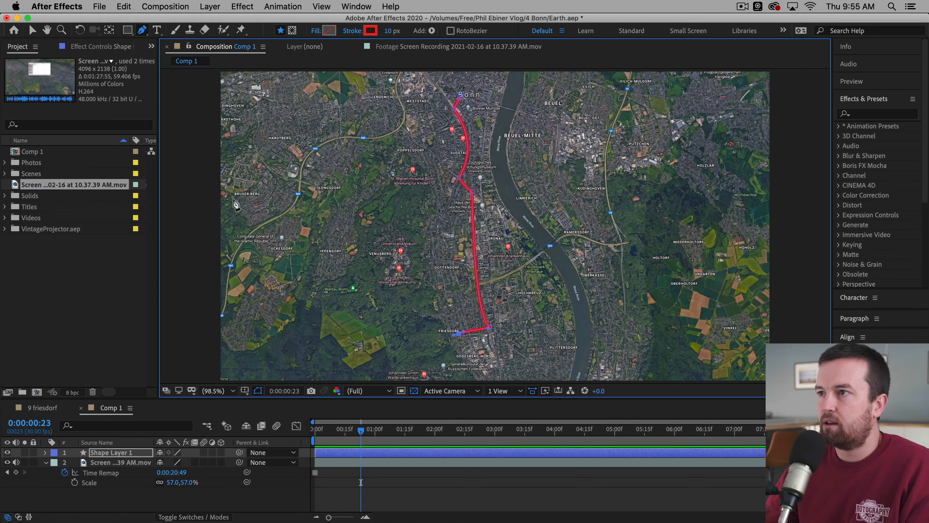
{"action": "left_click", "coordinate": [400, 508]}
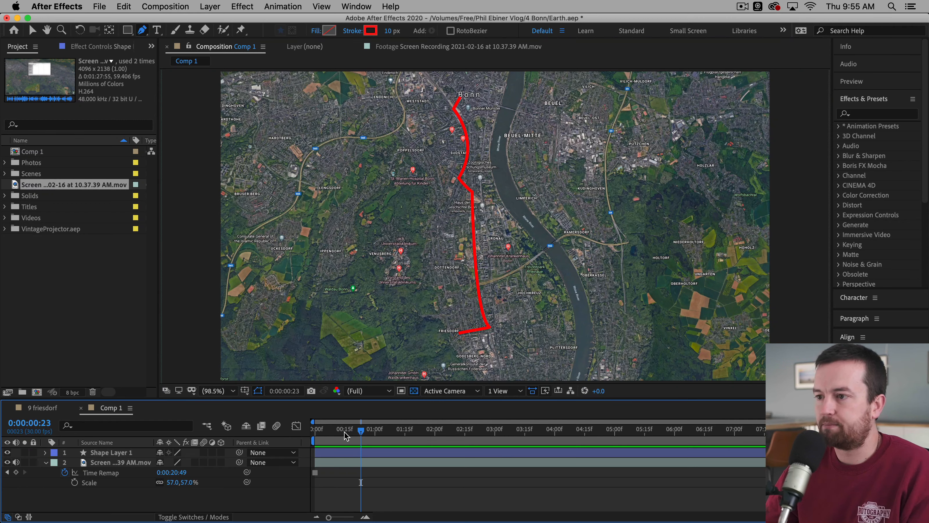
{"action": "left_click_drag", "start_coordinate": [345, 435], "coordinate": [314, 432]}
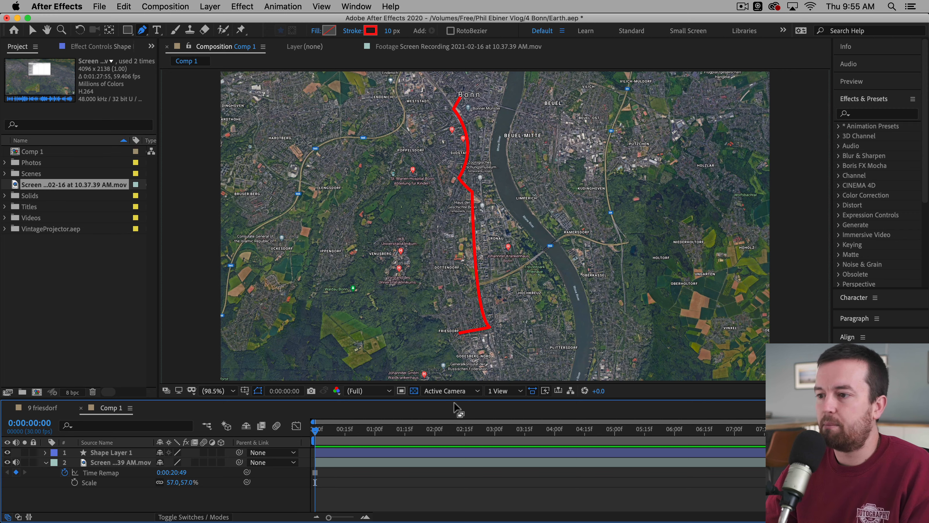
Step: Activate the Ellipse tool for marking Bonn and set the shape stroke color to yellow, FFE312
{"action": "key", "text": "z"}
{"action": "left_click", "coordinate": [485, 106]}
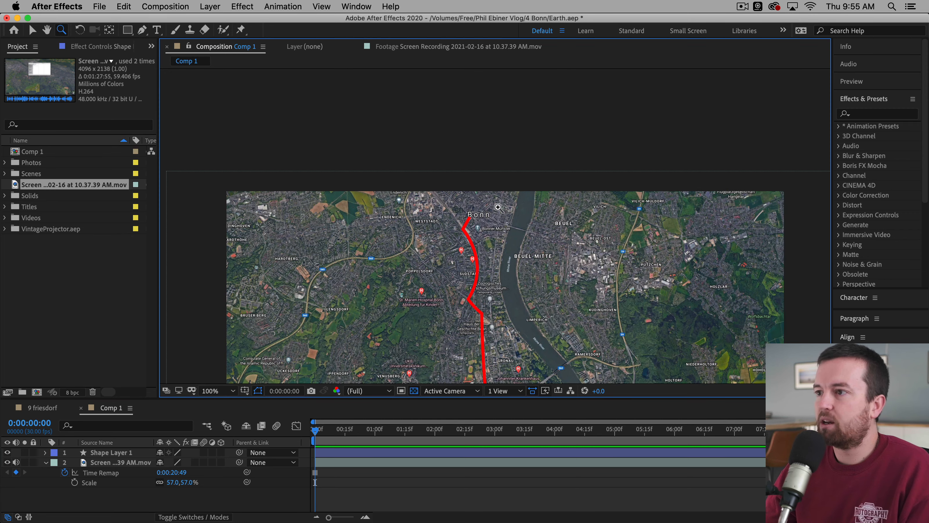
{"action": "left_click", "coordinate": [479, 217]}
{"action": "left_click_drag", "start_coordinate": [127, 30], "coordinate": [166, 57]}
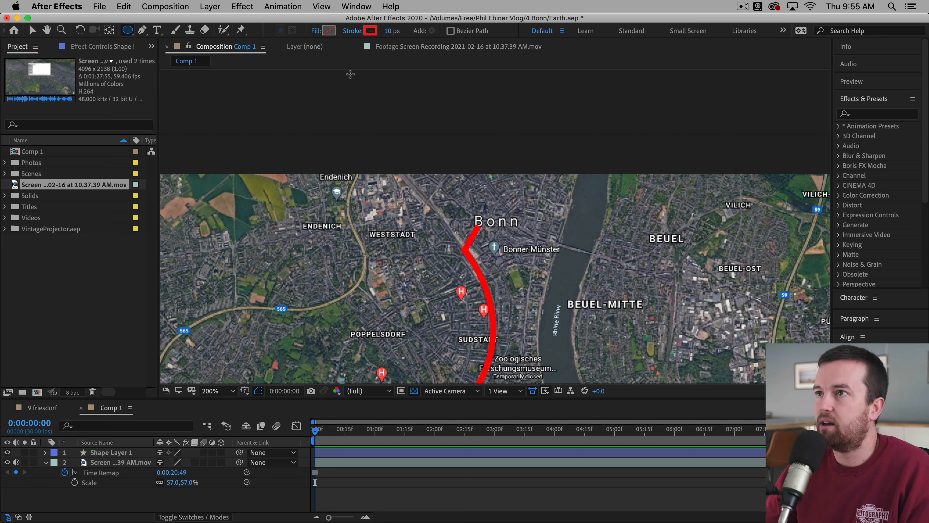
{"action": "left_click", "coordinate": [371, 31]}
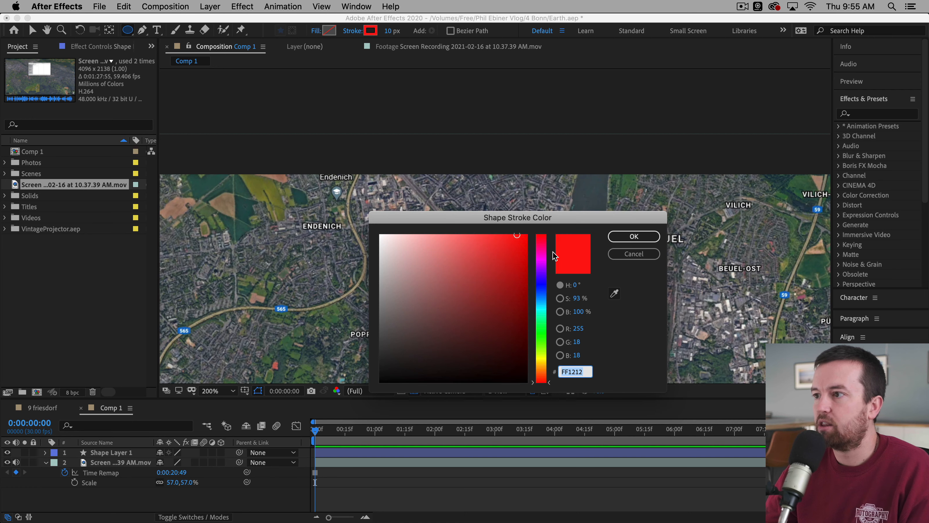
{"action": "mouse_move", "coordinate": [547, 352]}
{"action": "left_mouse_down"}
{"action": "mouse_move", "coordinate": [547, 369]}
{"action": "mouse_move", "coordinate": [547, 360]}
{"action": "left_mouse_up"}
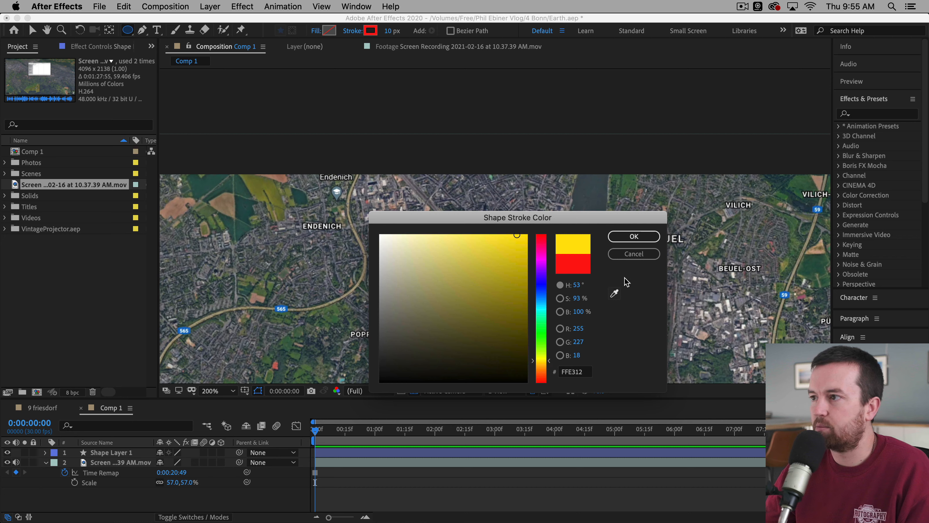
{"action": "left_click", "coordinate": [634, 236]}
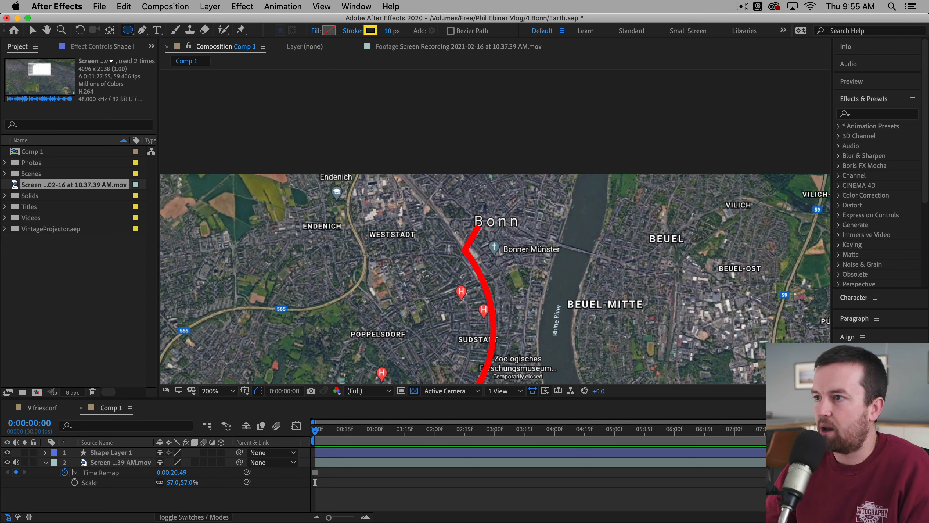
Step: Draw a yellow outlined circle outward from the center of the Bonn label and nudge it to surround the name evenly
{"action": "left_click", "coordinate": [499, 223]}
{"action": "mouse_move", "coordinate": [499, 226]}
{"action": "left_mouse_down"}
{"action": "mouse_move", "coordinate": [545, 270]}
{"action": "mouse_move", "coordinate": [524, 249]}
{"action": "mouse_move", "coordinate": [535, 260]}
{"action": "left_mouse_up"}
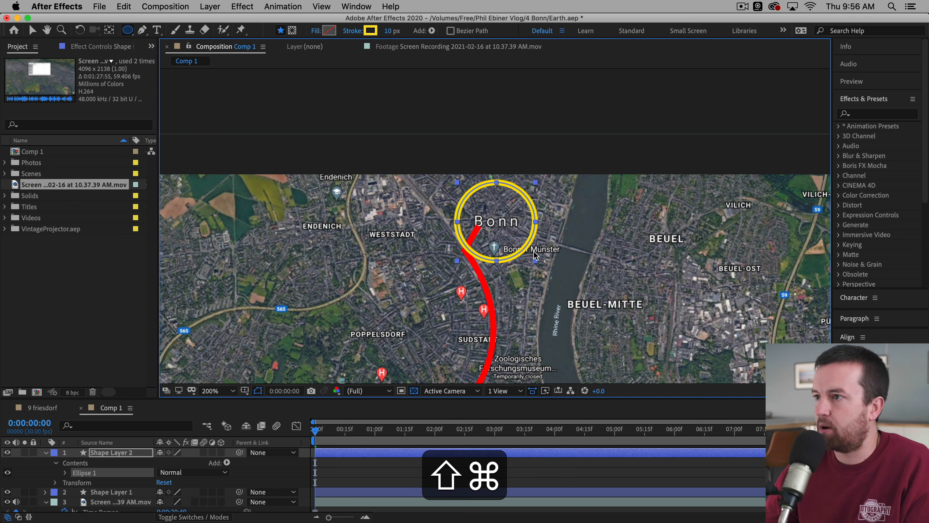
{"action": "key", "text": "super+shift+Left"}
{"action": "key", "text": "shift+Down"}
{"action": "key", "text": "shift+Up"}
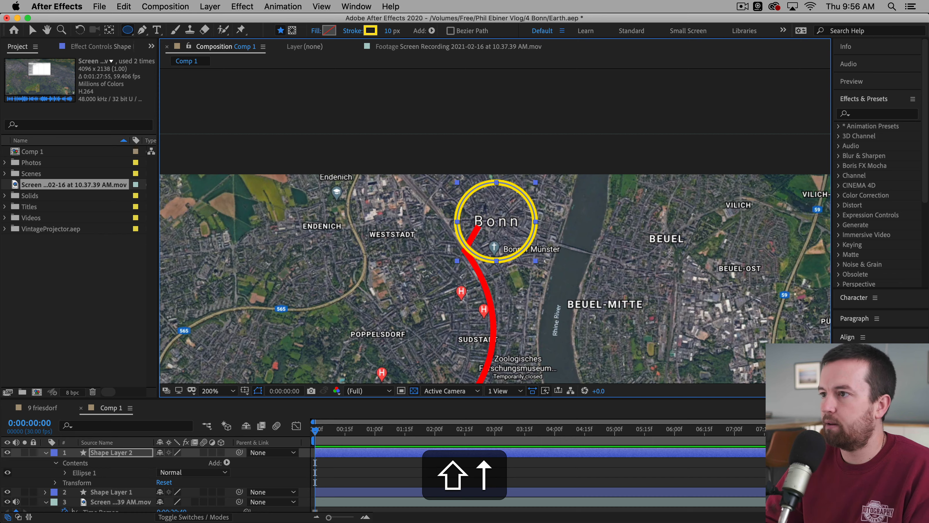
{"action": "key", "text": "shift+Left"}
{"action": "key", "text": "Down"}
{"action": "key", "text": "space"}
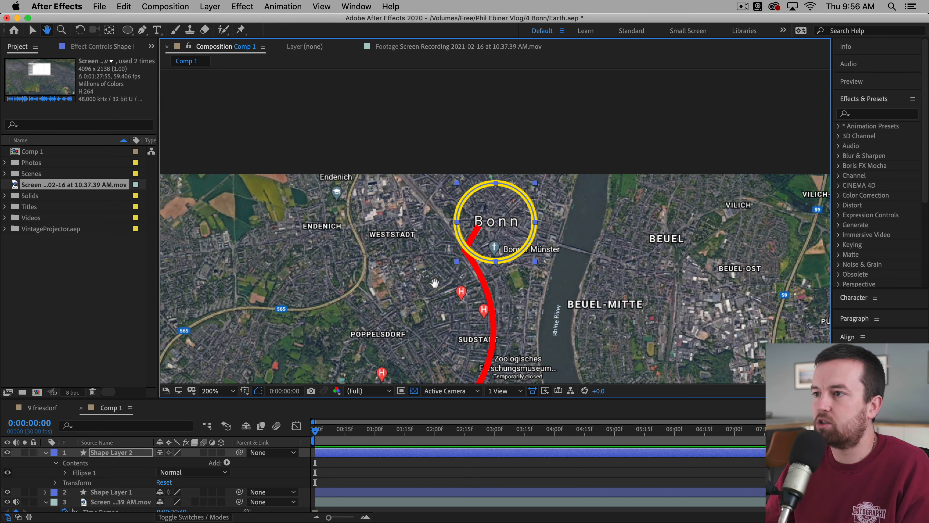
{"action": "left_click_drag", "start_coordinate": [474, 381], "coordinate": [460, 173]}
{"action": "left_click_drag", "start_coordinate": [566, 359], "coordinate": [601, 463]}
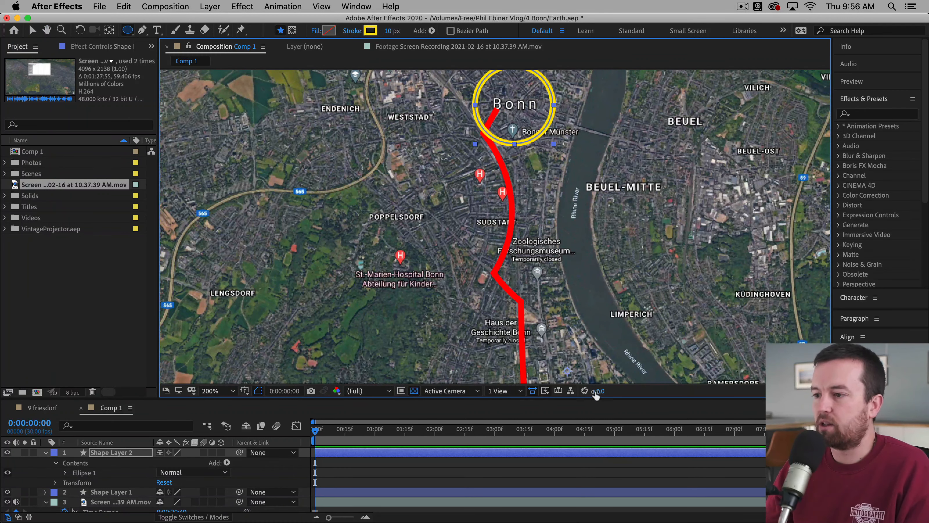
{"action": "left_click_drag", "start_coordinate": [356, 432], "coordinate": [278, 426]}
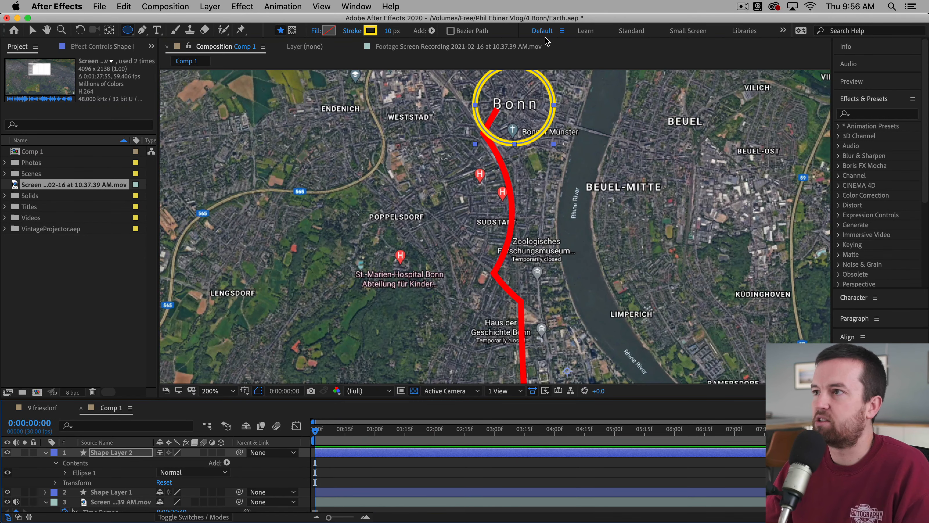
{"action": "key", "text": "h"}
{"action": "left_click_drag", "start_coordinate": [644, 142], "coordinate": [617, 167]}
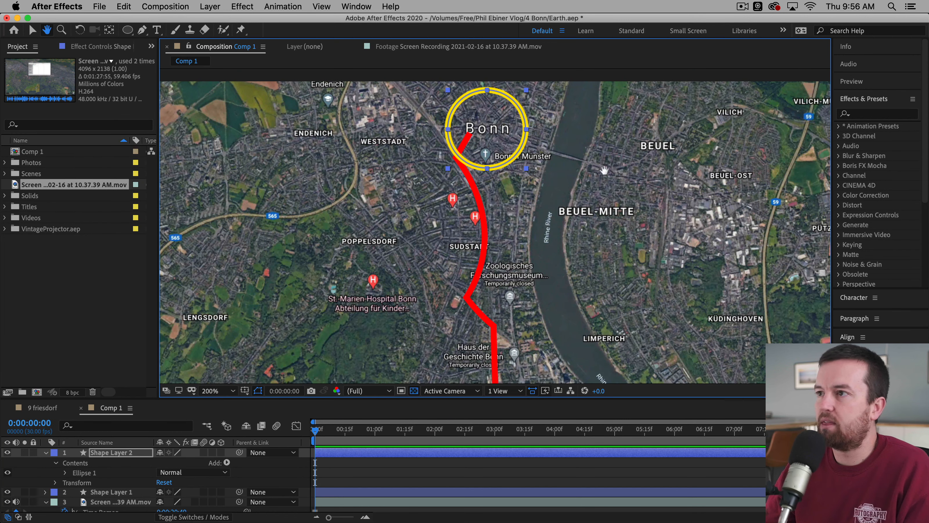
Step: Fit the whole map in the viewer and hide the layer with the yellow circle around Bonn
{"action": "key", "text": "q"}
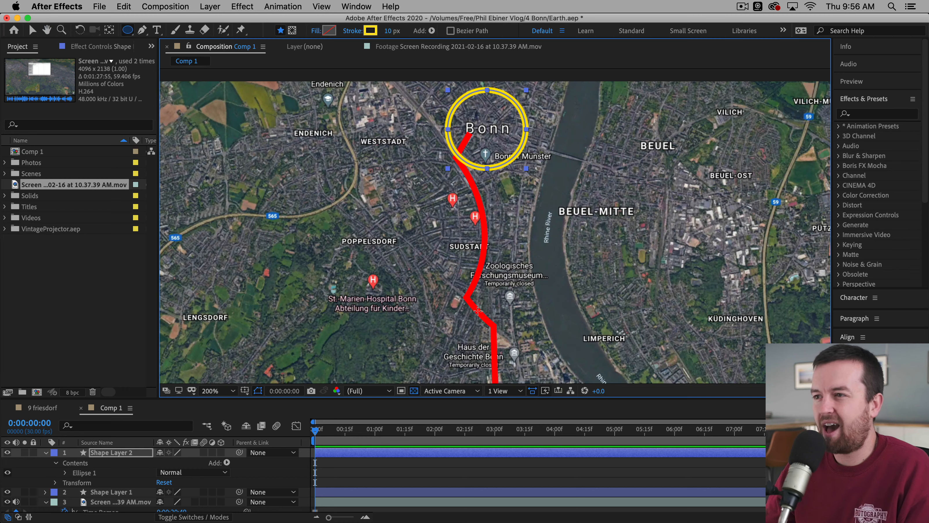
{"action": "left_click", "coordinate": [216, 390]}
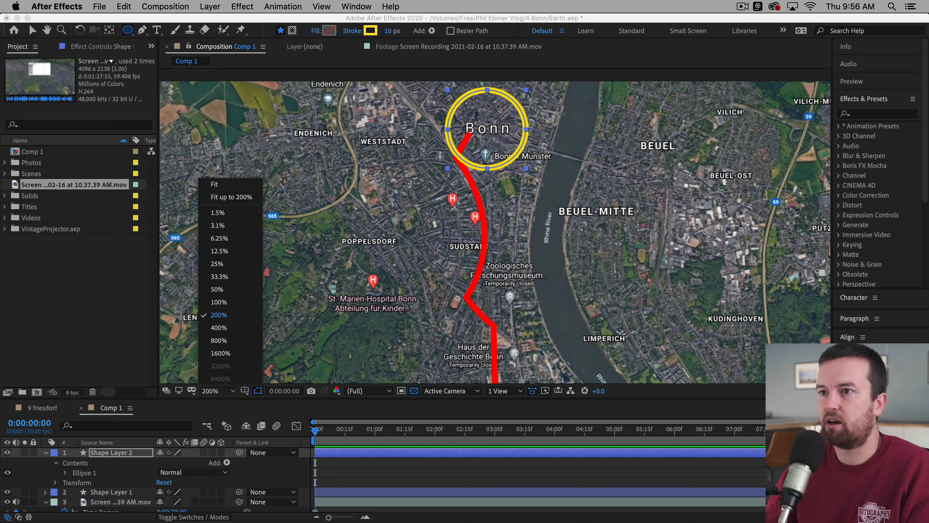
{"action": "left_click", "coordinate": [232, 197]}
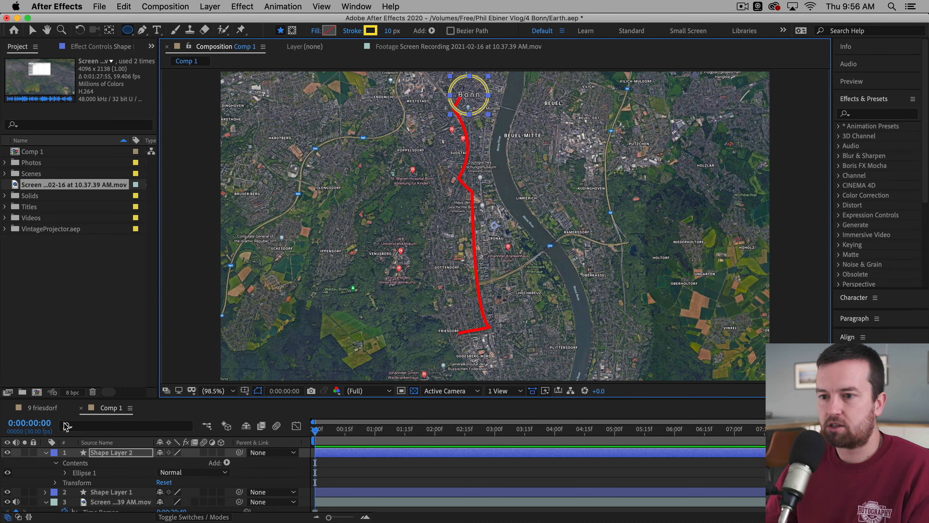
{"action": "left_click", "coordinate": [7, 452]}
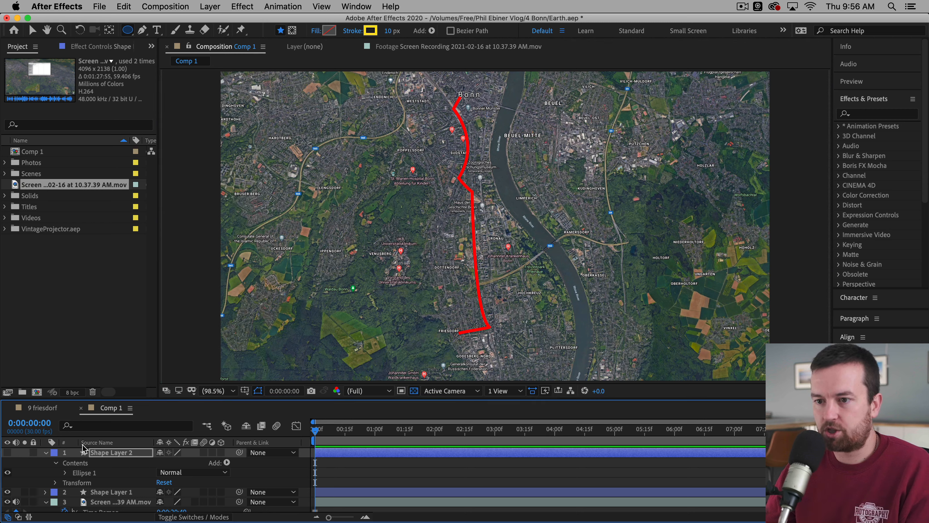
Step: Rename the yellow circle's shape layer to circle and the red route's shape layer to road
{"action": "key", "text": "Return"}
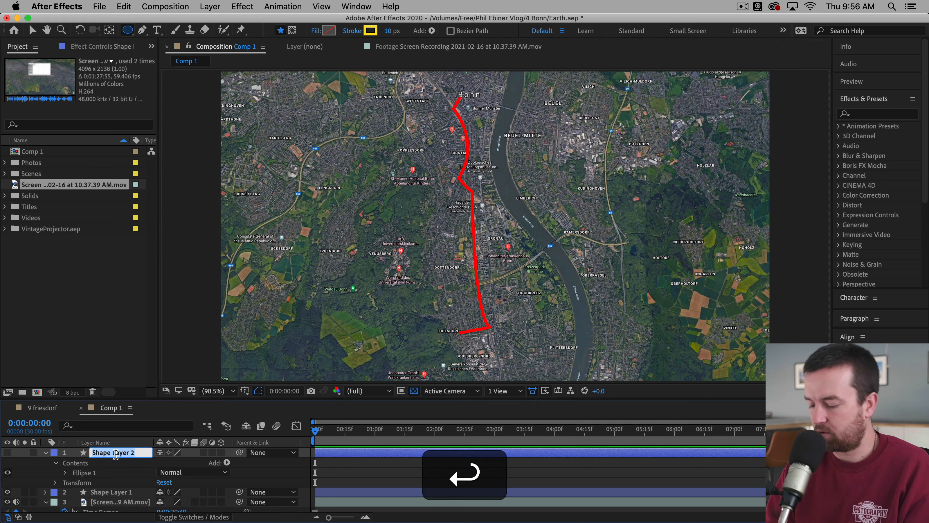
{"action": "type", "text": "ci"}
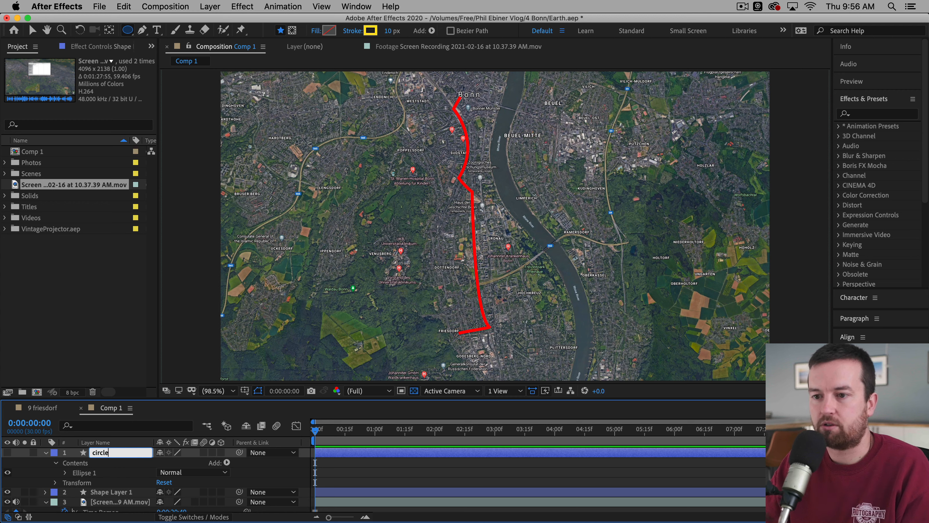
{"action": "type", "text": "rcle"}
{"action": "key", "text": "Return"}
{"action": "left_click", "coordinate": [123, 492]}
{"action": "key", "text": "Return"}
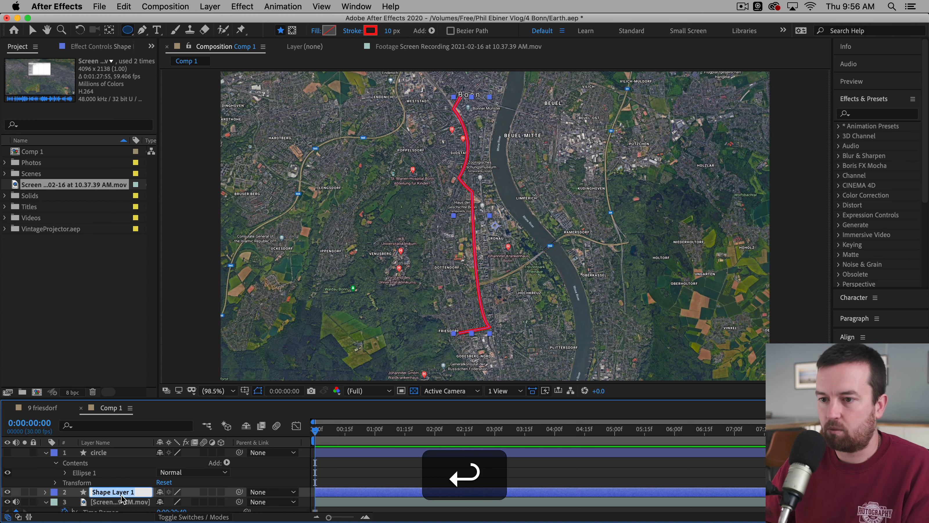
{"action": "type", "text": "road"}
{"action": "key", "text": "Return"}
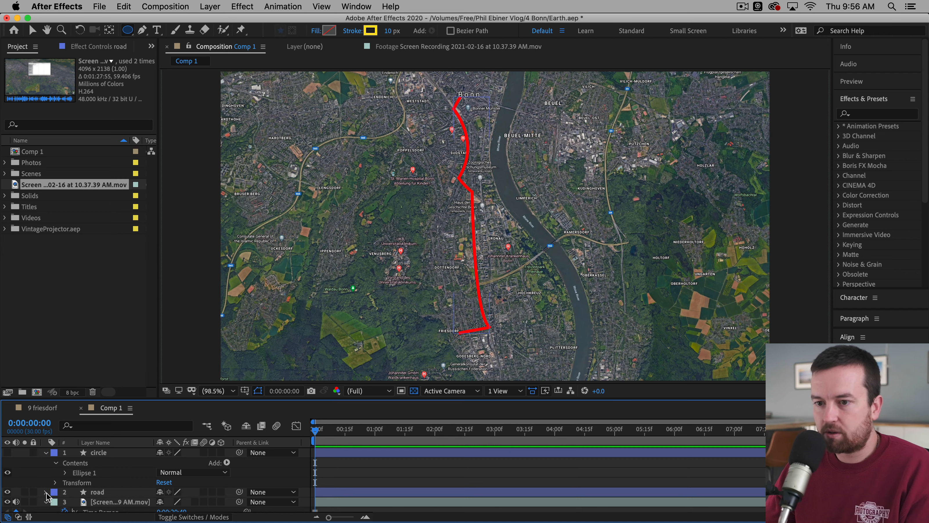
Step: Add Trim Paths to the road layer and expand its properties, enlarging the timeline area for more room
{"action": "left_click", "coordinate": [45, 491]}
{"action": "left_click", "coordinate": [226, 497]}
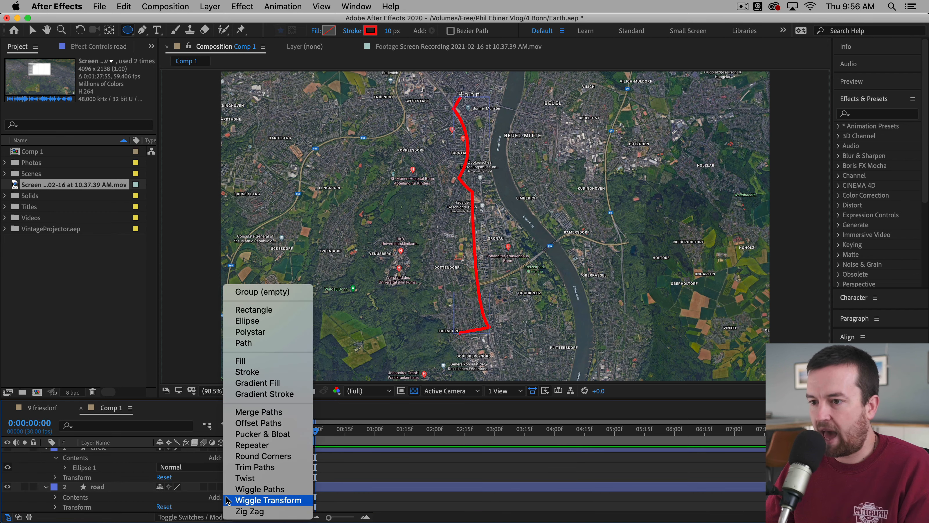
{"action": "left_click", "coordinate": [277, 468]}
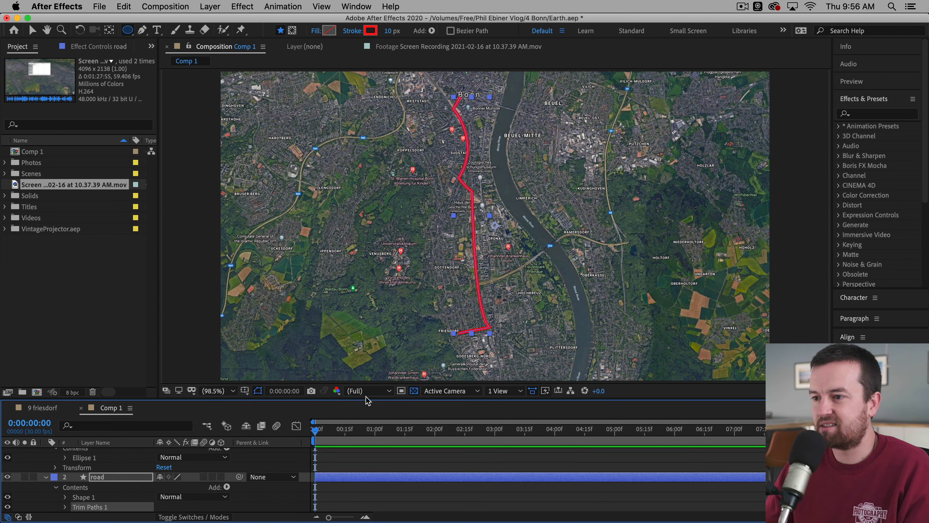
{"action": "left_click_drag", "start_coordinate": [366, 399], "coordinate": [368, 361]}
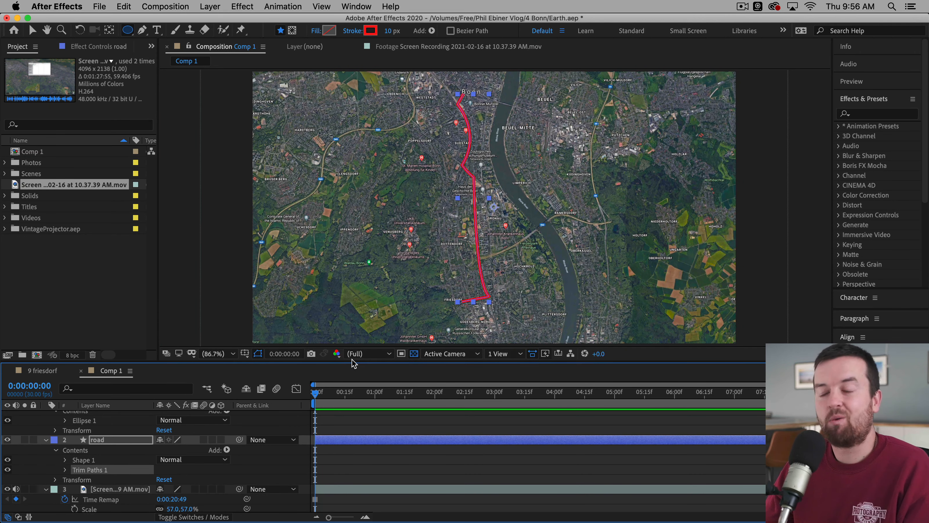
{"action": "left_click", "coordinate": [65, 469]}
{"action": "scroll", "coordinate": [482, 437], "scroll_direction": "down", "scroll_amount": 2}
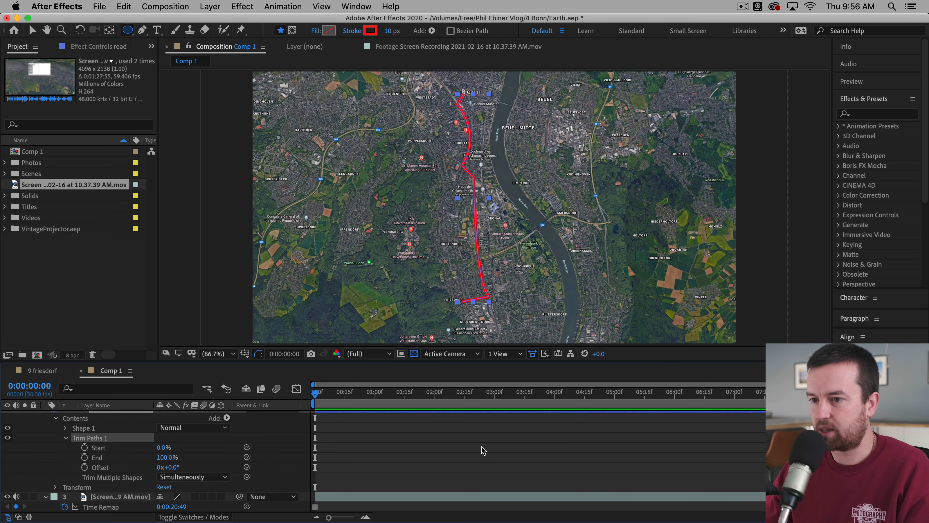
Step: Try out the Trim Paths End value on the road layer to see how it shortens the route
{"action": "left_click", "coordinate": [417, 474]}
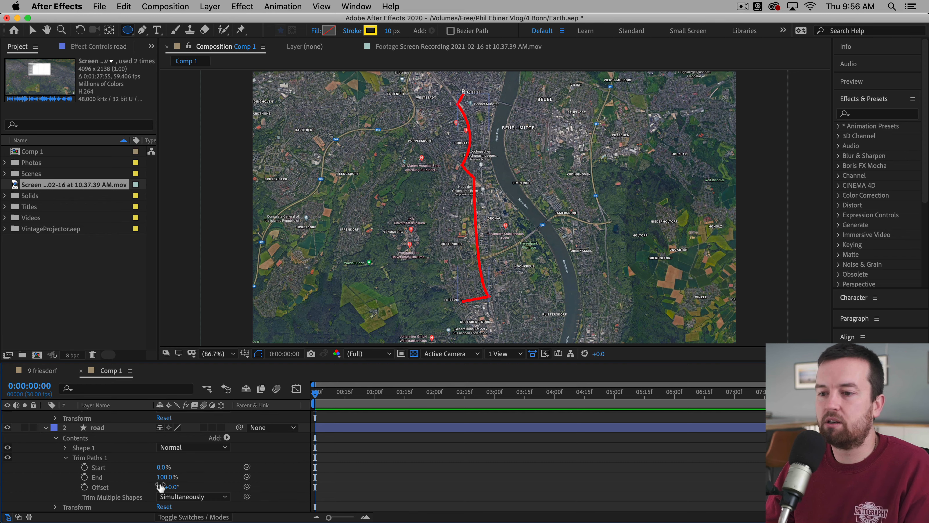
{"action": "left_click_drag", "start_coordinate": [166, 477], "coordinate": [268, 486]}
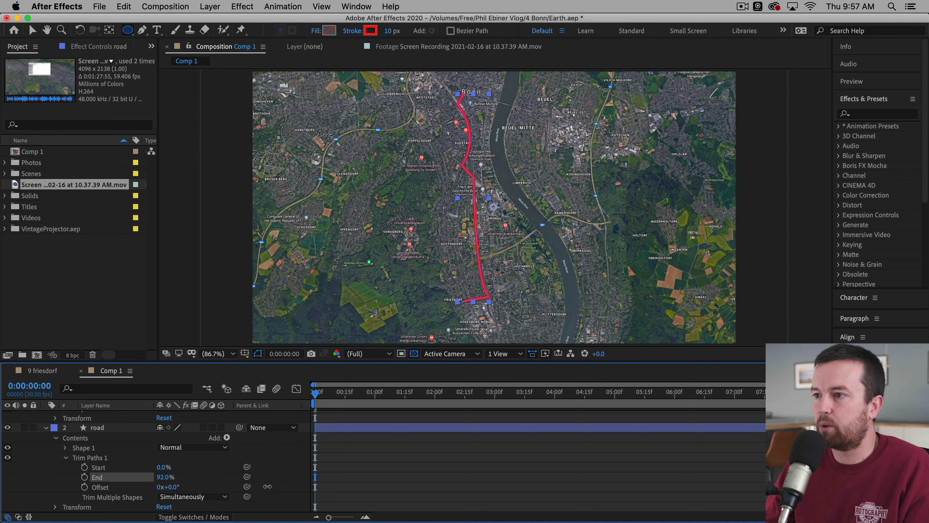
{"action": "left_click", "coordinate": [277, 427]}
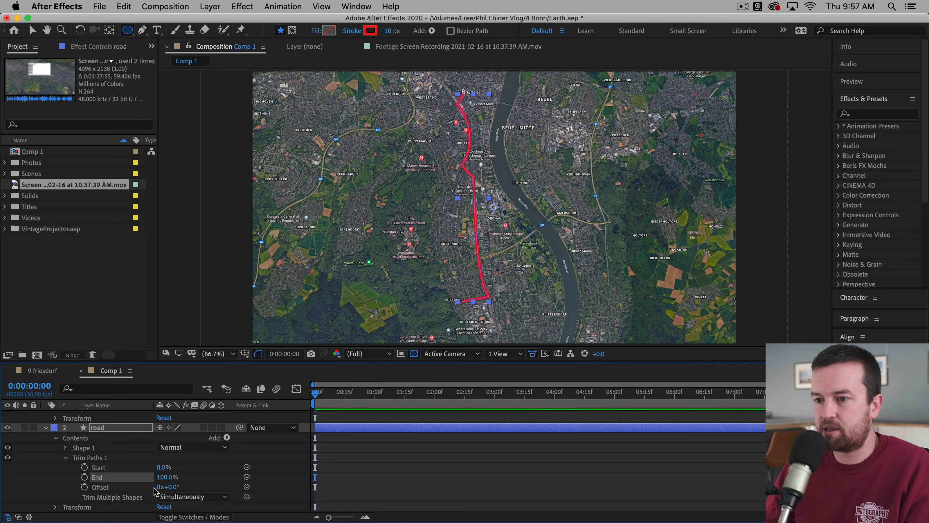
Step: Keyframe the road's Trim Paths End from 0% at the start to 100% at 5 seconds and preview the animation
{"action": "left_click_drag", "start_coordinate": [165, 477], "coordinate": [3, 493]}
{"action": "left_click", "coordinate": [84, 476]}
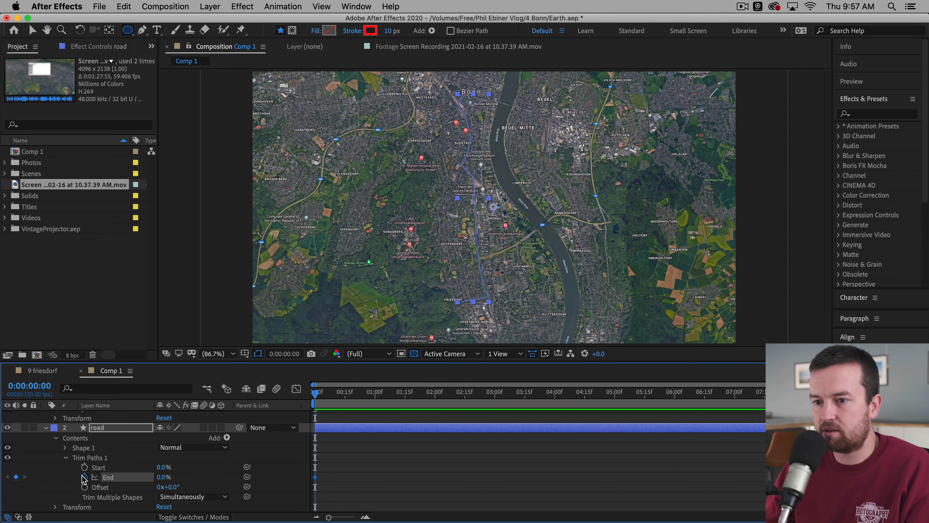
{"action": "left_click_drag", "start_coordinate": [351, 398], "coordinate": [615, 404]}
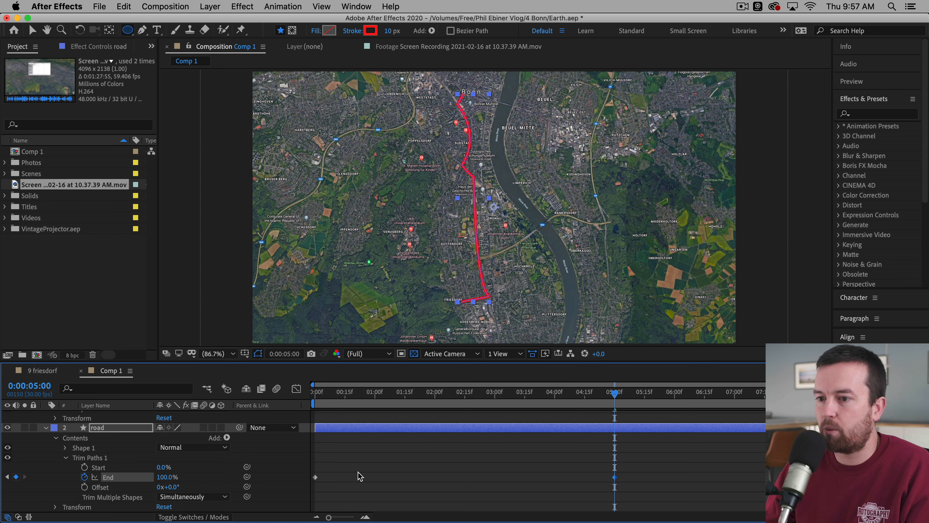
{"action": "left_click_drag", "start_coordinate": [397, 389], "coordinate": [132, 402]}
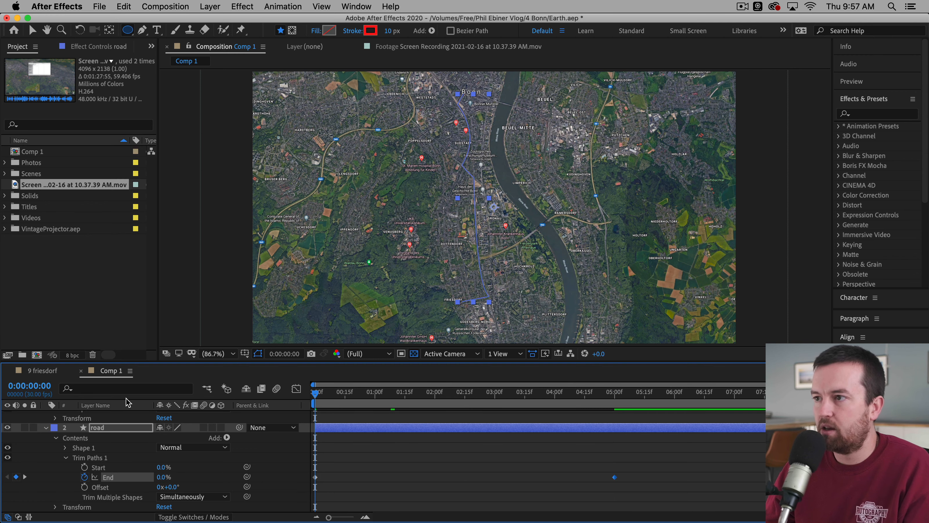
{"action": "key", "text": "space"}
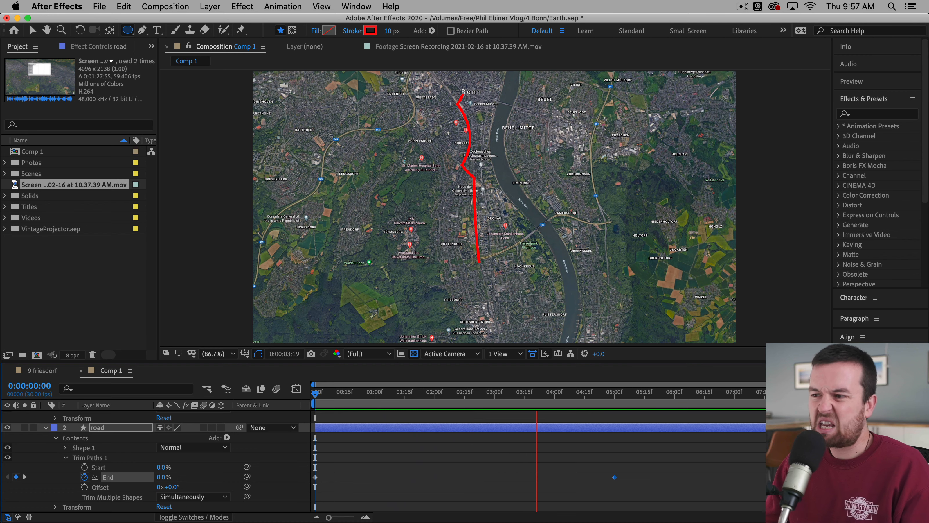
{"action": "key", "text": "space"}
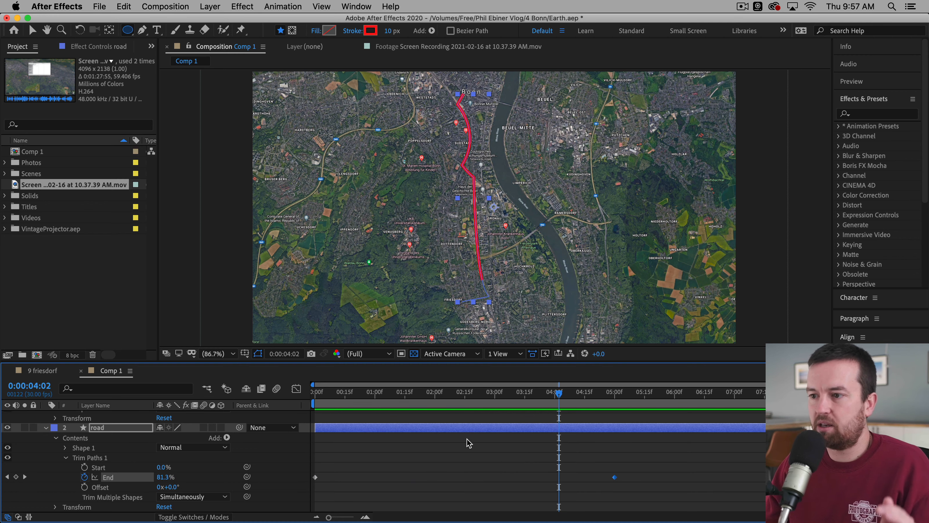
Step: Apply Easy Ease to both Trim Paths End keyframes and preview the route animation from the start
{"action": "left_click_drag", "start_coordinate": [642, 490], "coordinate": [304, 473]}
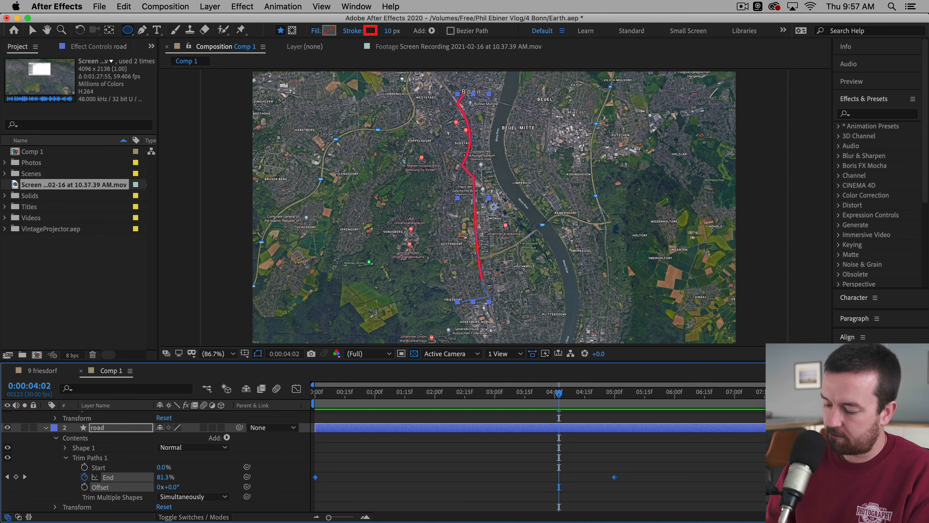
{"action": "key", "text": "F9"}
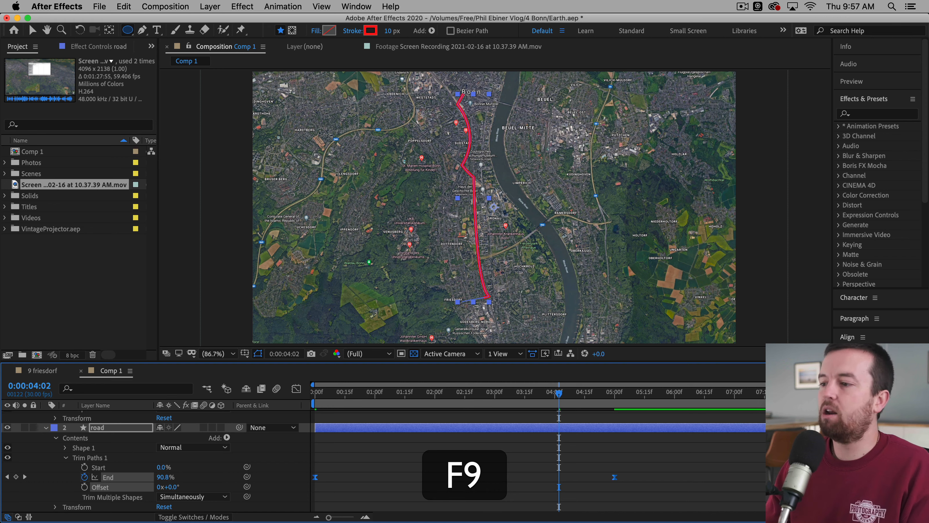
{"action": "right_click", "coordinate": [618, 478]}
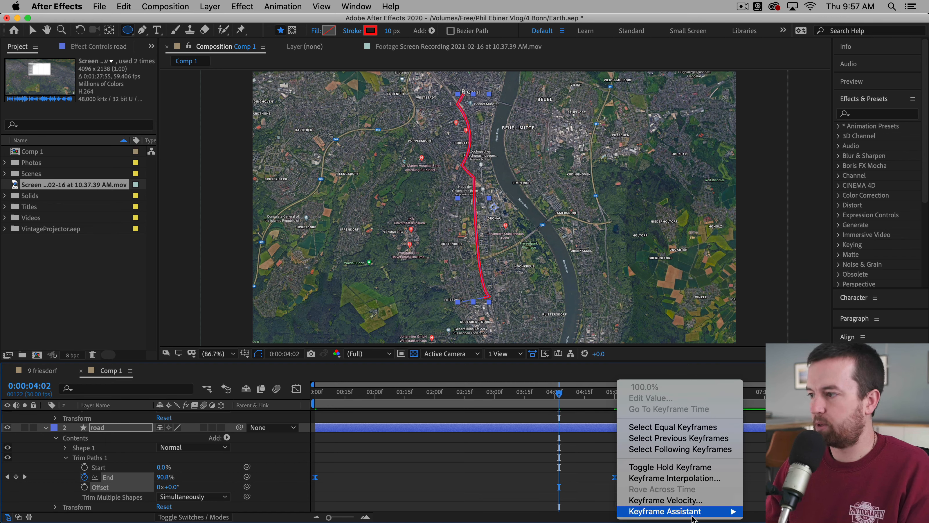
{"action": "mouse_move", "coordinate": [735, 513]}
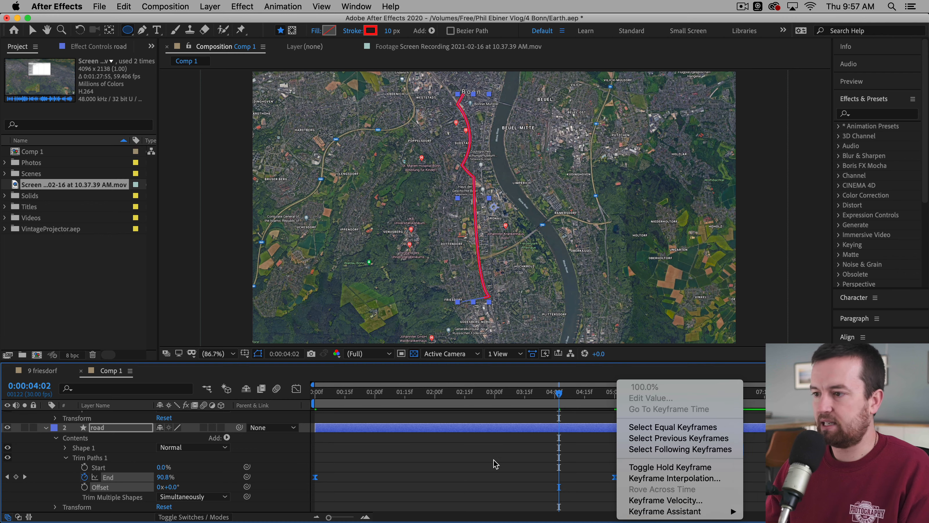
{"action": "left_click", "coordinate": [384, 441]}
{"action": "key", "text": "Home"}
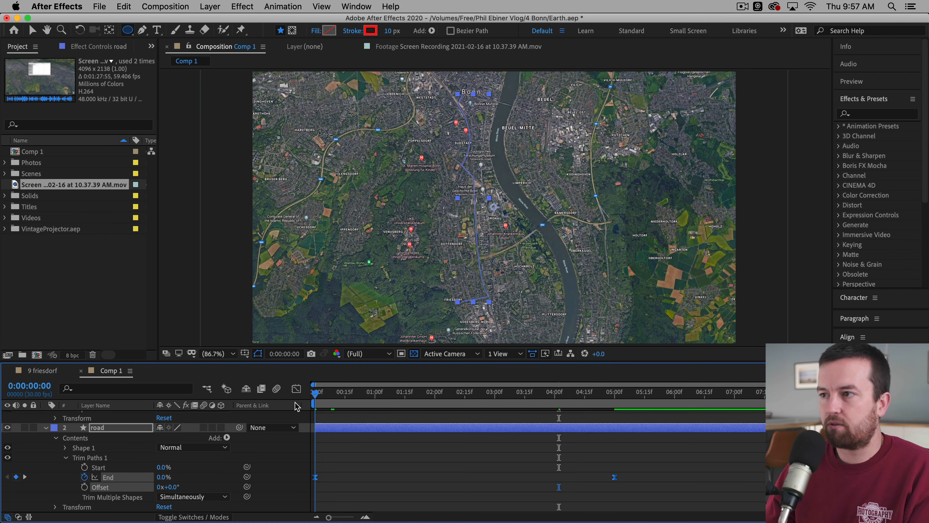
{"action": "key", "text": "space"}
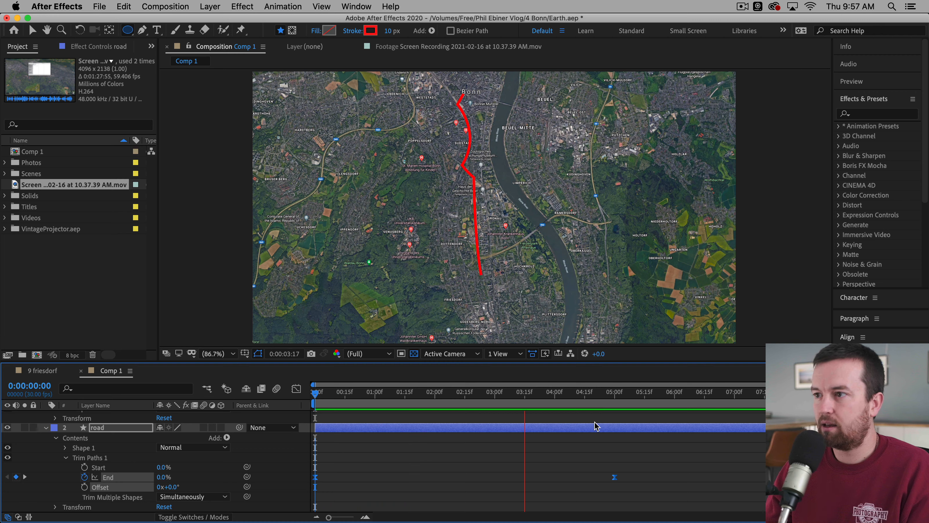
{"action": "key", "text": "space"}
Step: Add Trim Paths End keyframes where the route turns, at 0:21, 1:27, 2:03 and 3:28, and play the animation from the start
{"action": "mouse_move", "coordinate": [346, 405]}
{"action": "left_mouse_down"}
{"action": "mouse_move", "coordinate": [375, 405]}
{"action": "mouse_move", "coordinate": [357, 406]}
{"action": "left_mouse_up"}
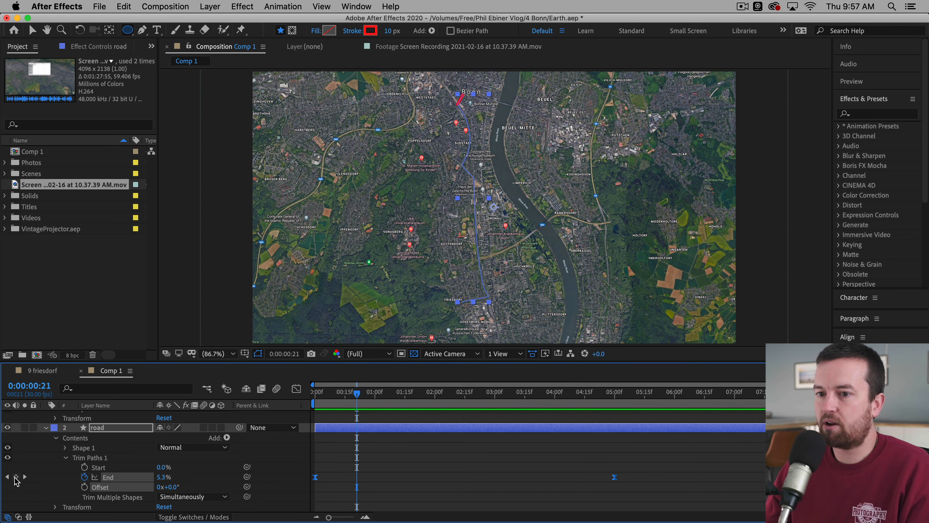
{"action": "left_click", "coordinate": [15, 476]}
{"action": "left_click_drag", "start_coordinate": [357, 392], "coordinate": [431, 402]}
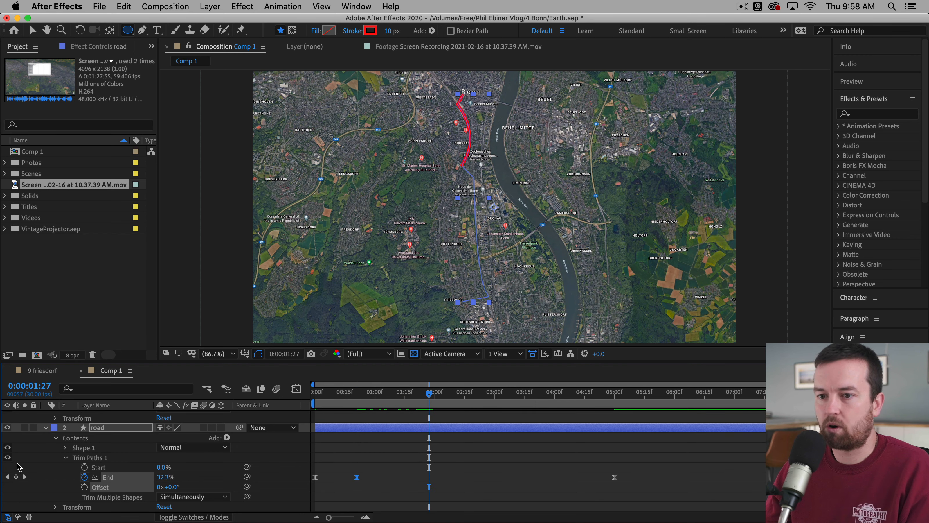
{"action": "left_click", "coordinate": [16, 477]}
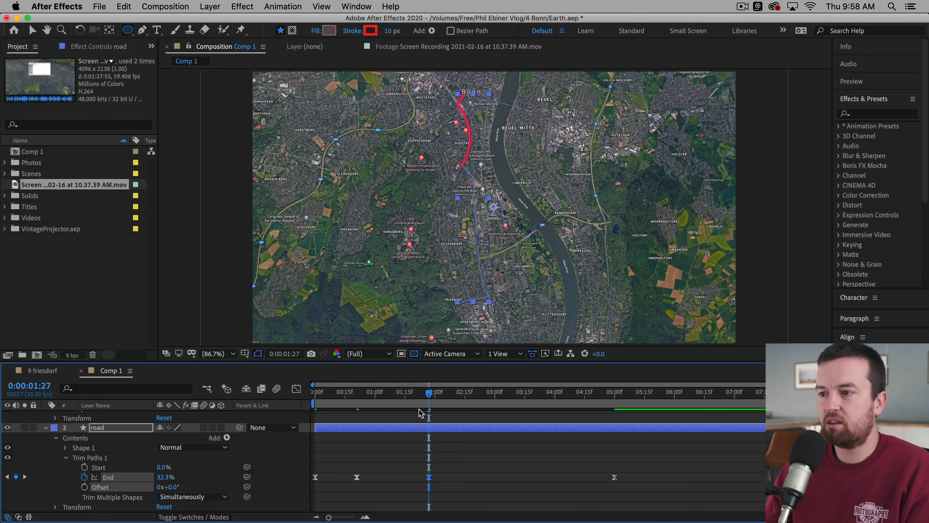
{"action": "left_click_drag", "start_coordinate": [434, 399], "coordinate": [441, 400]}
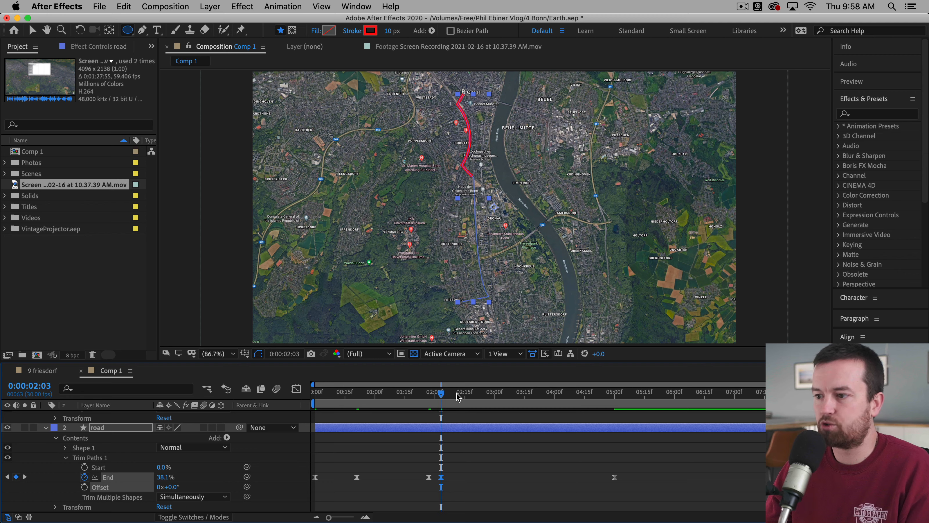
{"action": "left_click_drag", "start_coordinate": [446, 396], "coordinate": [550, 397]}
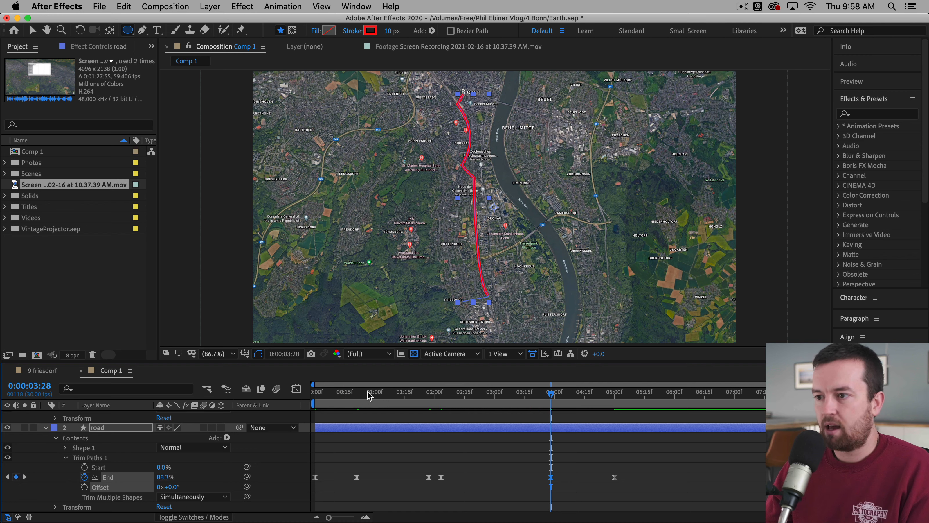
{"action": "key", "text": "Home"}
{"action": "key", "text": "space"}
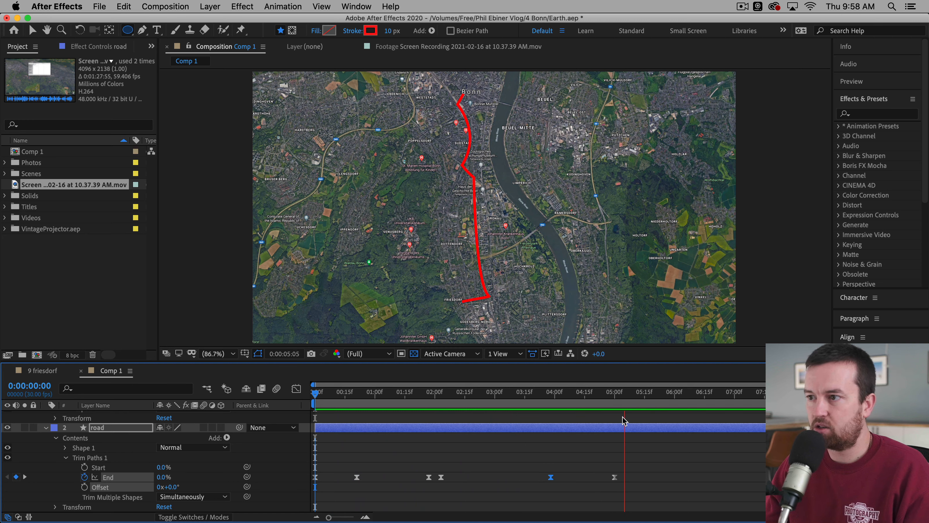
{"action": "key", "text": "space"}
Step: Select all the Trim Paths End keyframes and show their speed curve in the Graph Editor
{"action": "left_click_drag", "start_coordinate": [675, 491], "coordinate": [182, 445]}
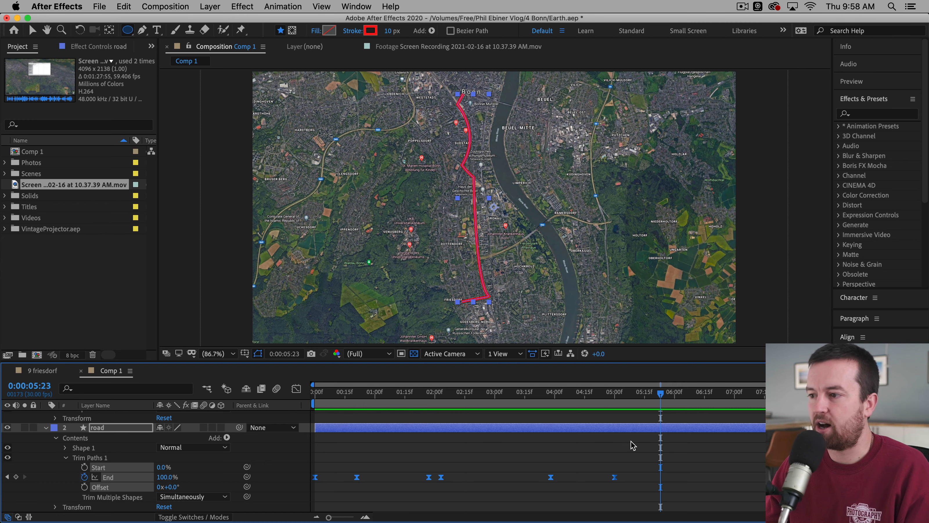
{"action": "left_click_drag", "start_coordinate": [635, 456], "coordinate": [239, 485]}
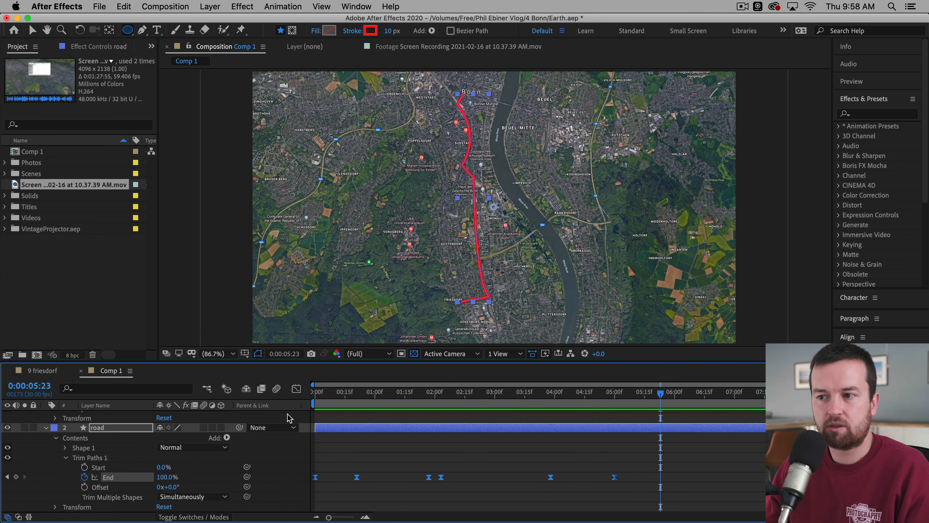
{"action": "left_click_drag", "start_coordinate": [657, 468], "coordinate": [285, 496]}
{"action": "left_click", "coordinate": [296, 389]}
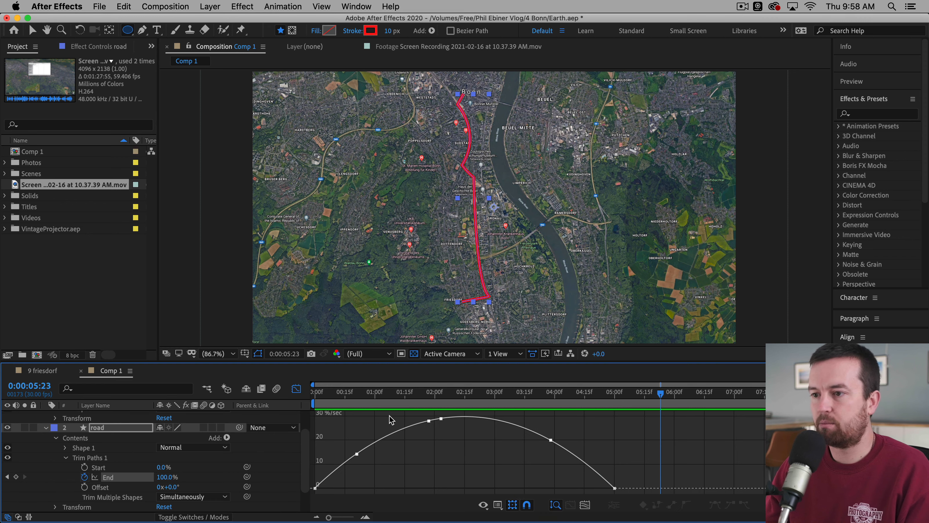
Step: Set the graph type to the speed graph and select all of the road's Trim Paths End keyframes on the curve
{"action": "left_click", "coordinate": [498, 505]}
{"action": "left_click", "coordinate": [486, 517]}
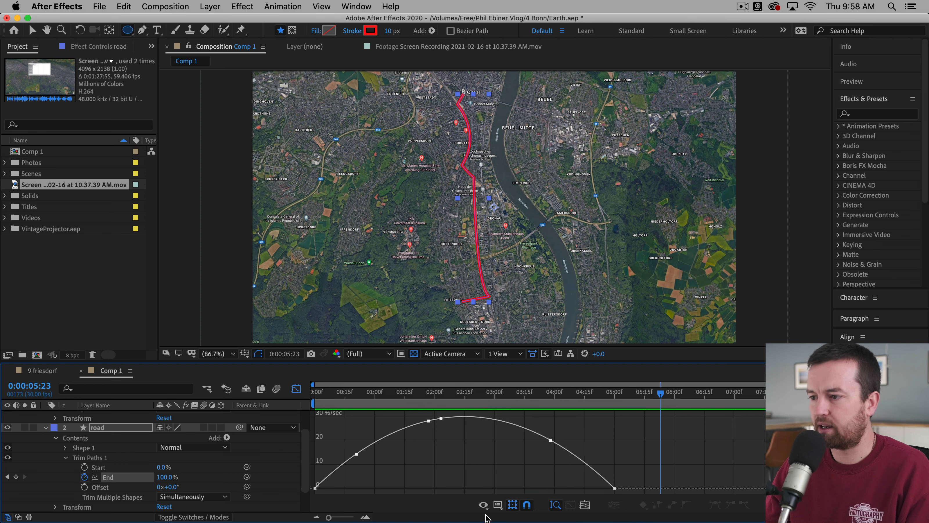
{"action": "left_click", "coordinate": [497, 505]}
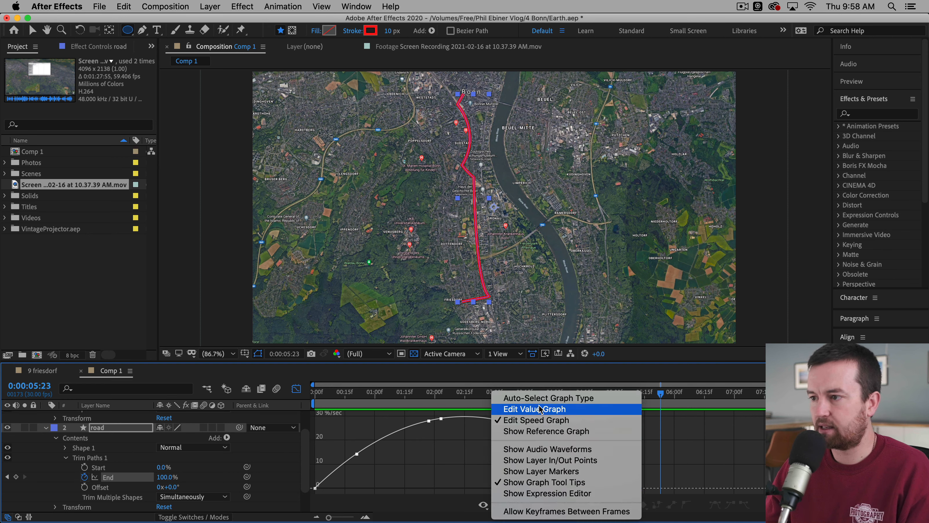
{"action": "left_click", "coordinate": [537, 420]}
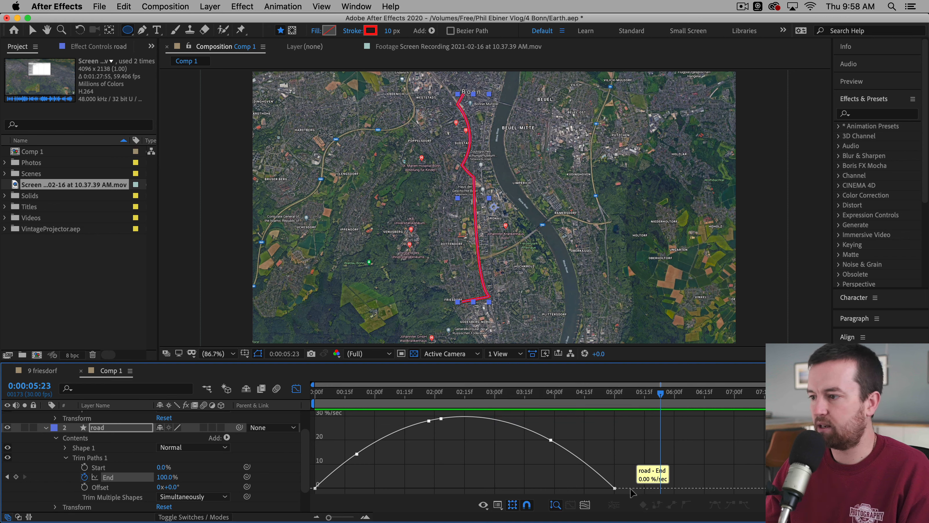
{"action": "left_click_drag", "start_coordinate": [632, 492], "coordinate": [285, 434]}
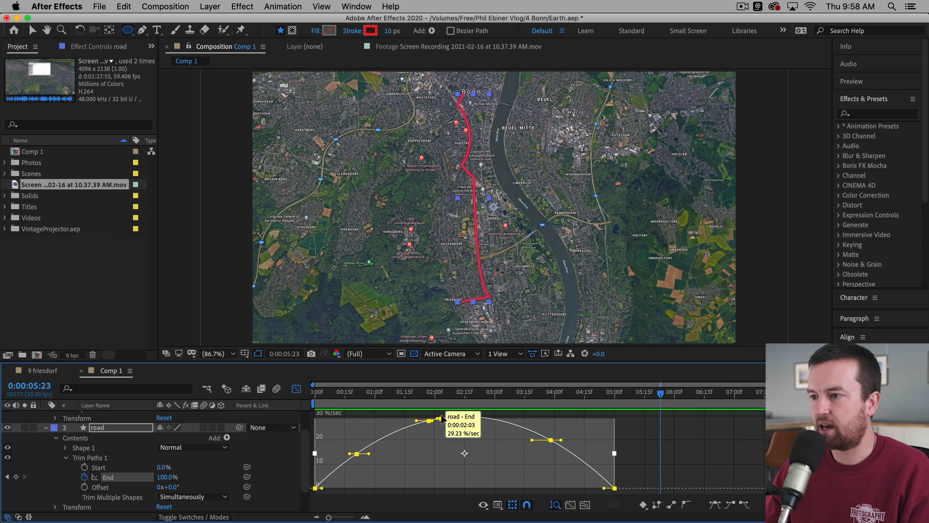
Step: Lengthen the easing handles of the first and last End keyframes in the speed graph, preview from the start and return to the layer bars
{"action": "mouse_move", "coordinate": [561, 443]}
{"action": "left_mouse_down"}
{"action": "mouse_move", "coordinate": [572, 443]}
{"action": "mouse_move", "coordinate": [537, 443]}
{"action": "mouse_move", "coordinate": [582, 442]}
{"action": "mouse_move", "coordinate": [539, 442]}
{"action": "mouse_move", "coordinate": [564, 440]}
{"action": "left_mouse_up"}
{"action": "key", "text": "super+z"}
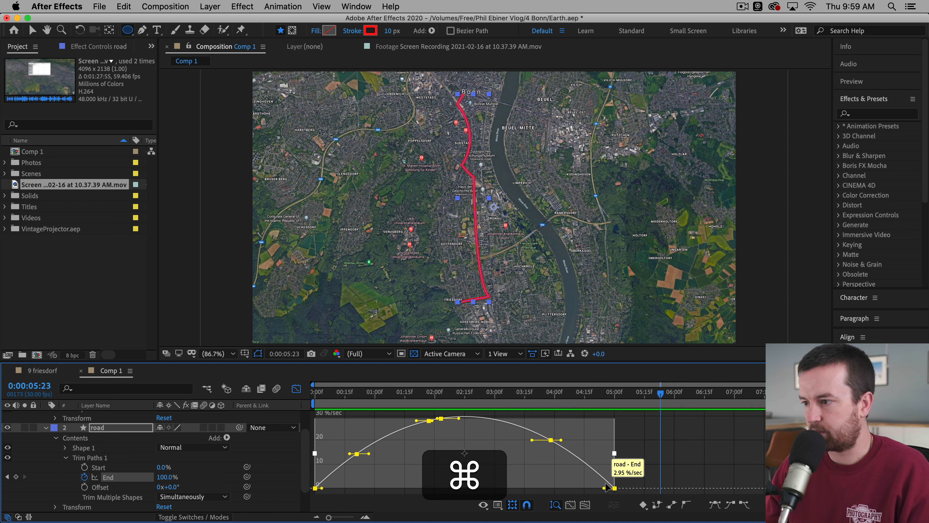
{"action": "mouse_move", "coordinate": [605, 488]}
{"action": "left_mouse_down"}
{"action": "mouse_move", "coordinate": [559, 492]}
{"action": "mouse_move", "coordinate": [607, 493]}
{"action": "mouse_move", "coordinate": [596, 489]}
{"action": "left_mouse_up"}
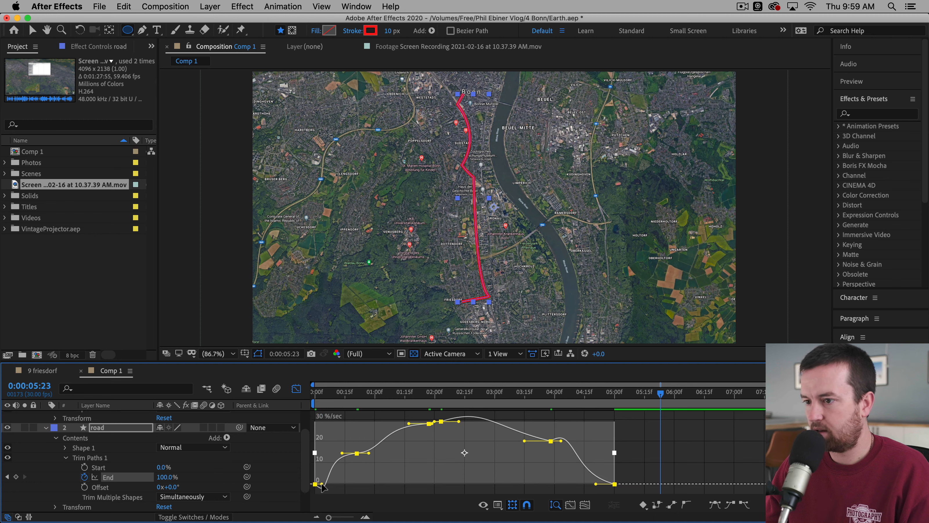
{"action": "left_click_drag", "start_coordinate": [322, 484], "coordinate": [330, 485]}
{"action": "key", "text": "Home"}
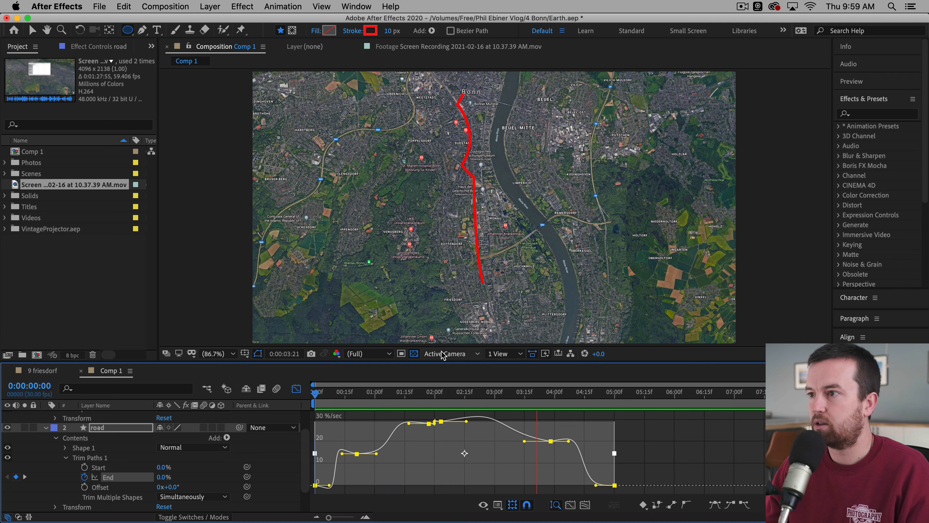
{"action": "key", "text": "space"}
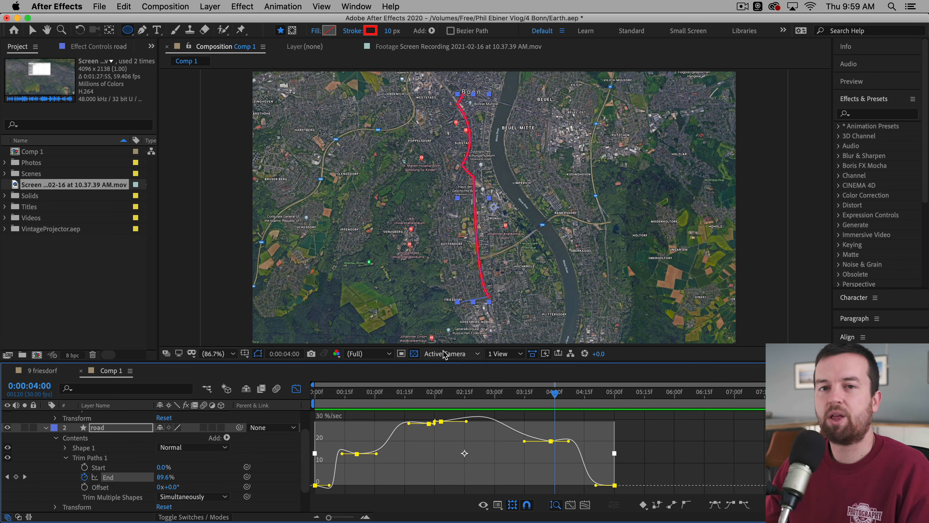
{"action": "left_click", "coordinate": [297, 388]}
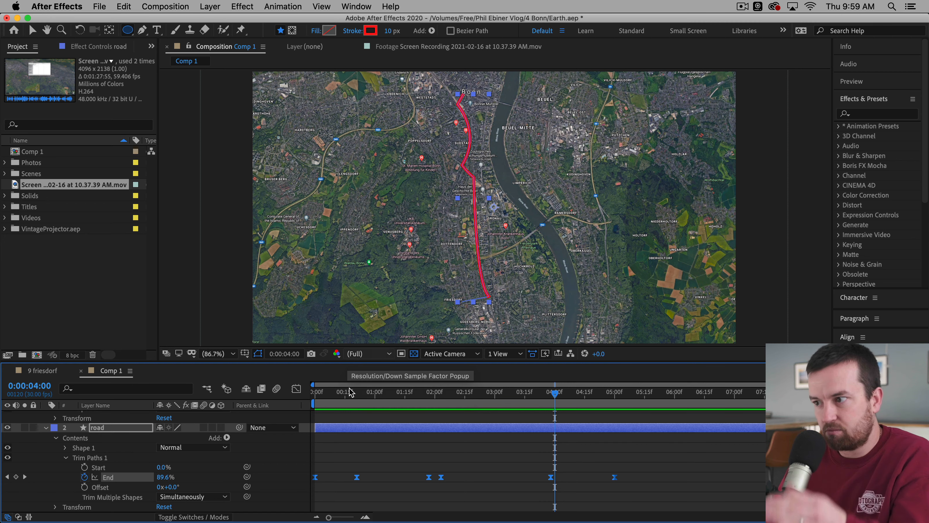
{"action": "left_click", "coordinate": [675, 460]}
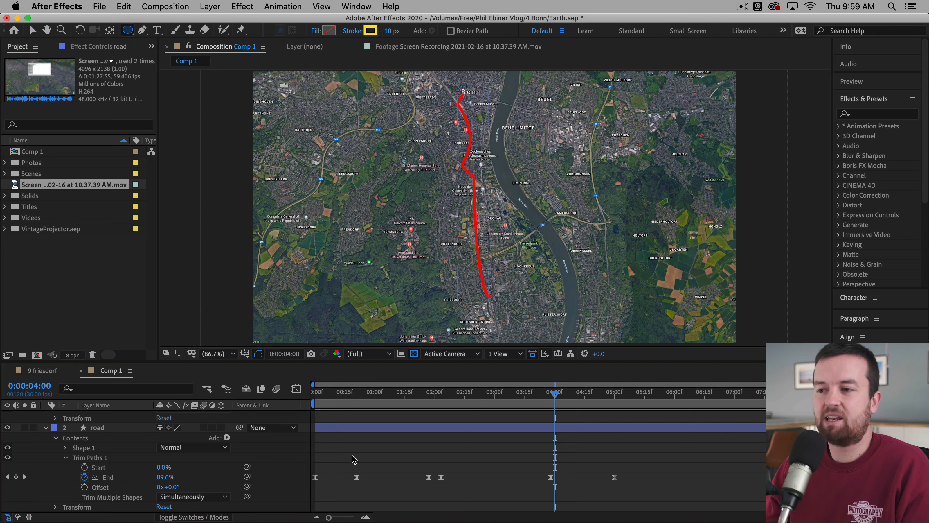
Step: Scrub and play Comp 1 to check how the route draws itself along the map
{"action": "scroll", "coordinate": [350, 448], "scroll_direction": "up", "scroll_amount": 2}
{"action": "left_click", "coordinate": [342, 392]}
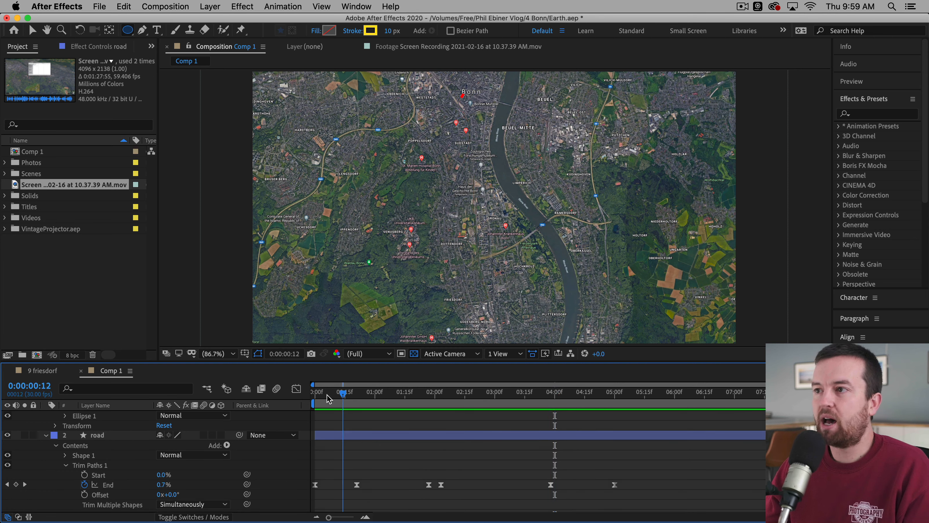
{"action": "left_click_drag", "start_coordinate": [327, 398], "coordinate": [363, 417]}
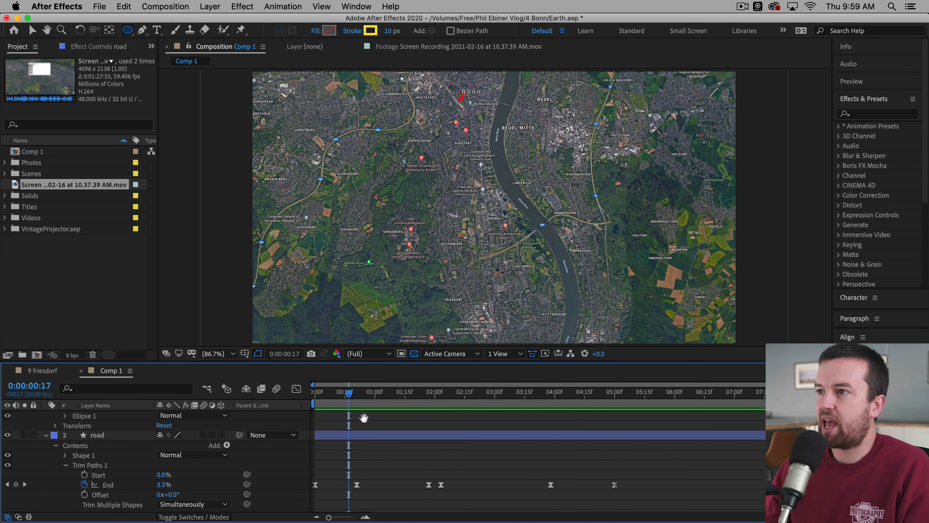
{"action": "key", "text": "space"}
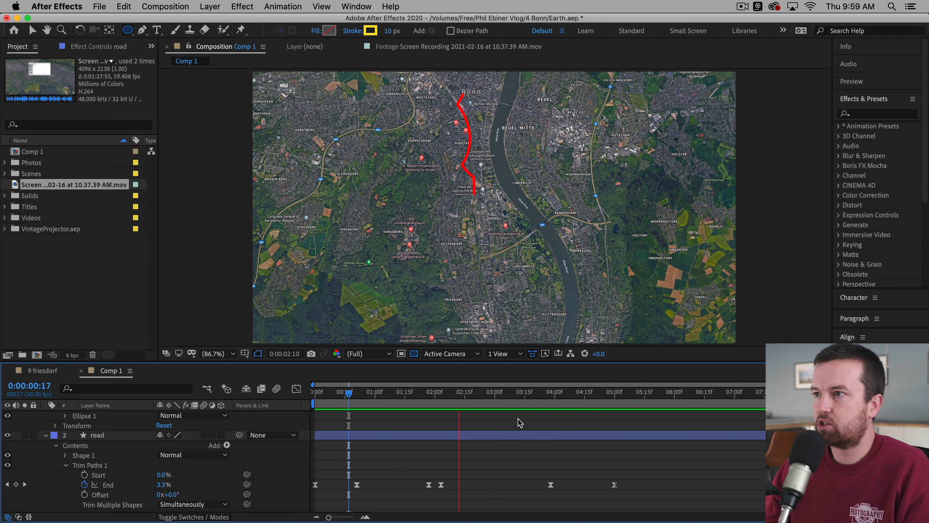
{"action": "left_click", "coordinate": [502, 394]}
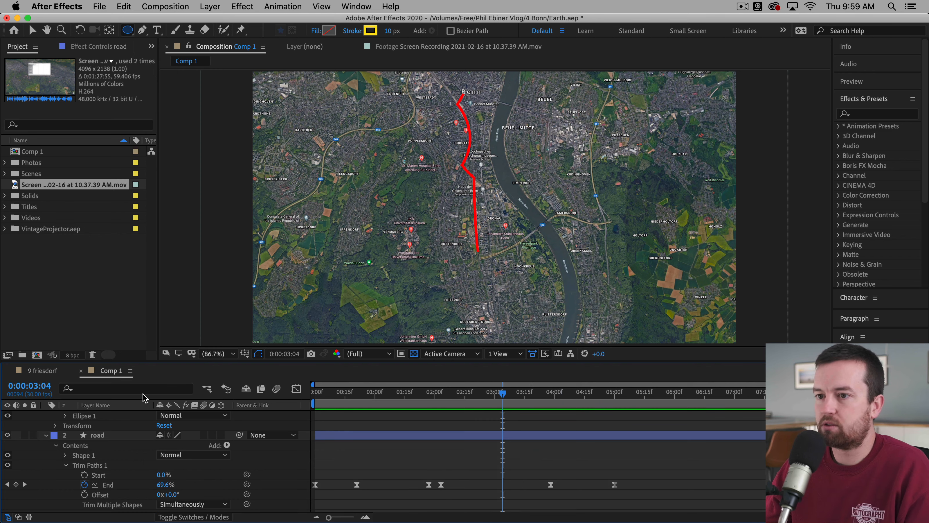
Step: Review the route and circle animation in the 9 friesdorf composition as a reference, and return to Comp 1
{"action": "left_click", "coordinate": [49, 374]}
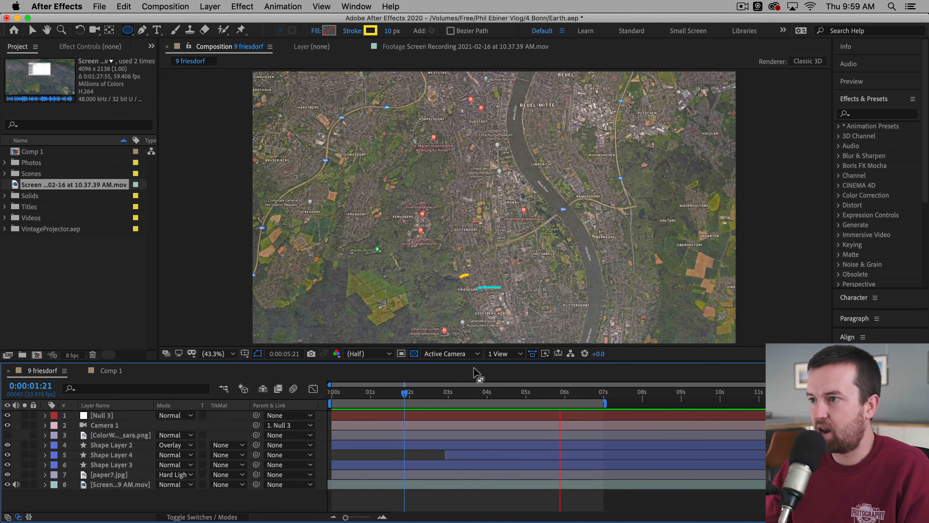
{"action": "key", "text": "space"}
{"action": "left_click_drag", "start_coordinate": [524, 400], "coordinate": [479, 403]}
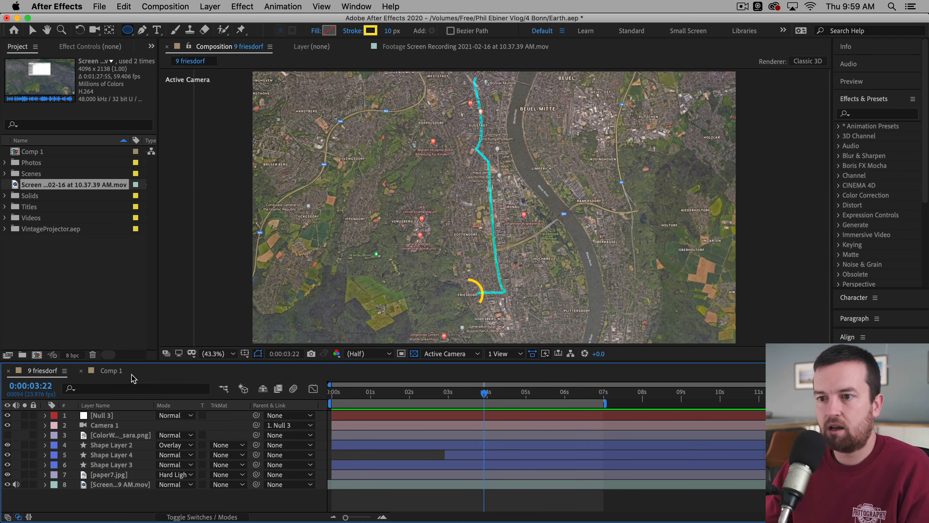
{"action": "left_click", "coordinate": [120, 375]}
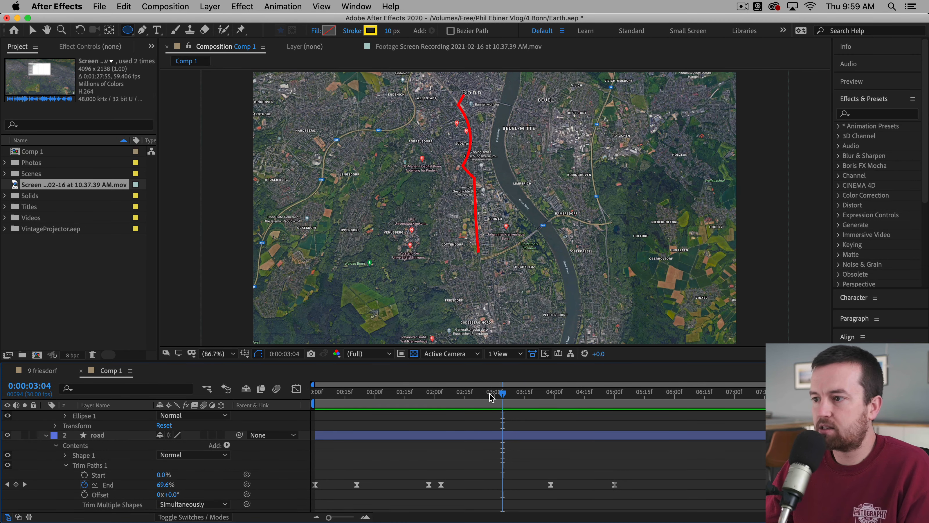
Step: Keyframe the road's Trim Paths Start from 0% at 4:17 to 100% at 6:19
{"action": "left_click_drag", "start_coordinate": [490, 397], "coordinate": [592, 401]}
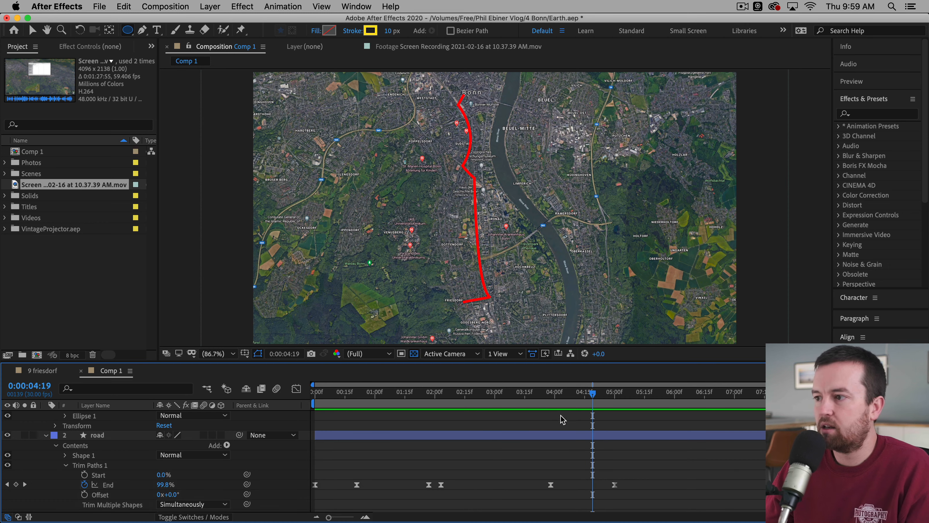
{"action": "mouse_move", "coordinate": [598, 399]}
{"action": "left_mouse_down"}
{"action": "mouse_move", "coordinate": [587, 400]}
{"action": "mouse_move", "coordinate": [609, 400]}
{"action": "mouse_move", "coordinate": [588, 401]}
{"action": "left_mouse_up"}
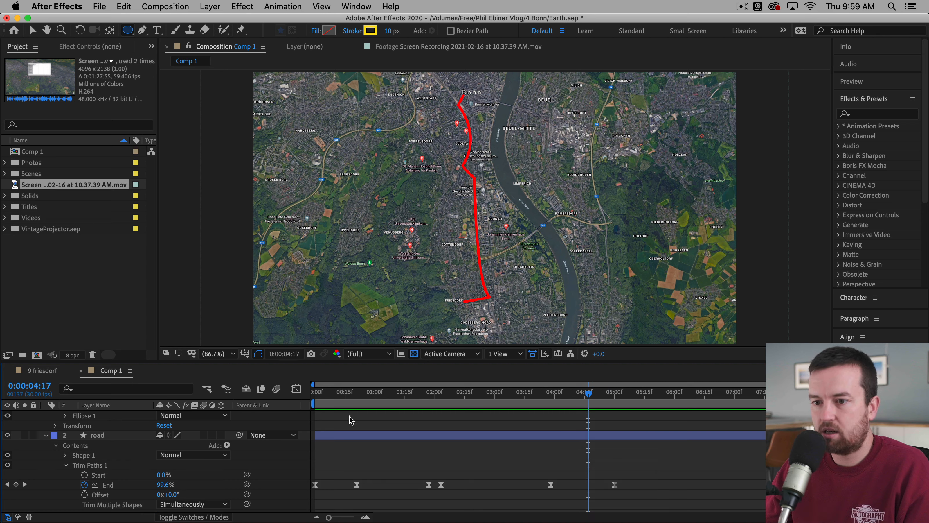
{"action": "left_click", "coordinate": [85, 475]}
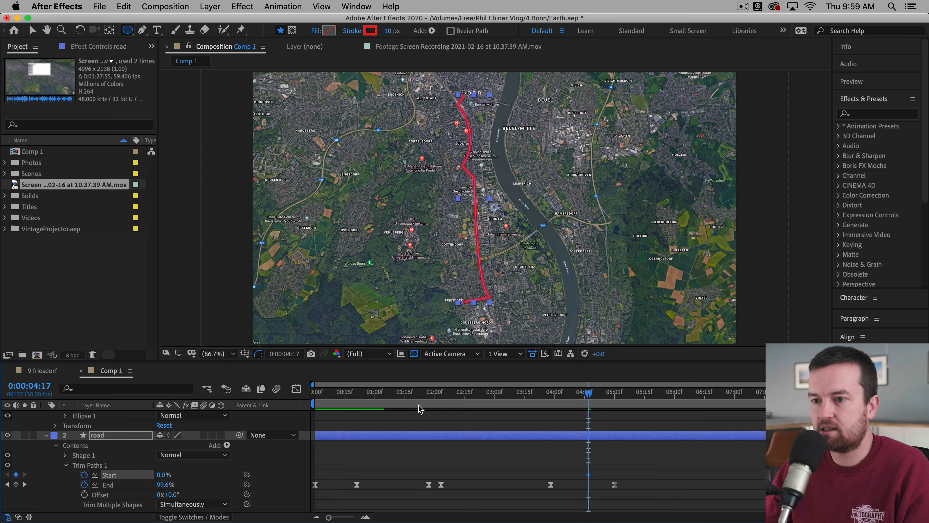
{"action": "left_click_drag", "start_coordinate": [593, 394], "coordinate": [715, 400]}
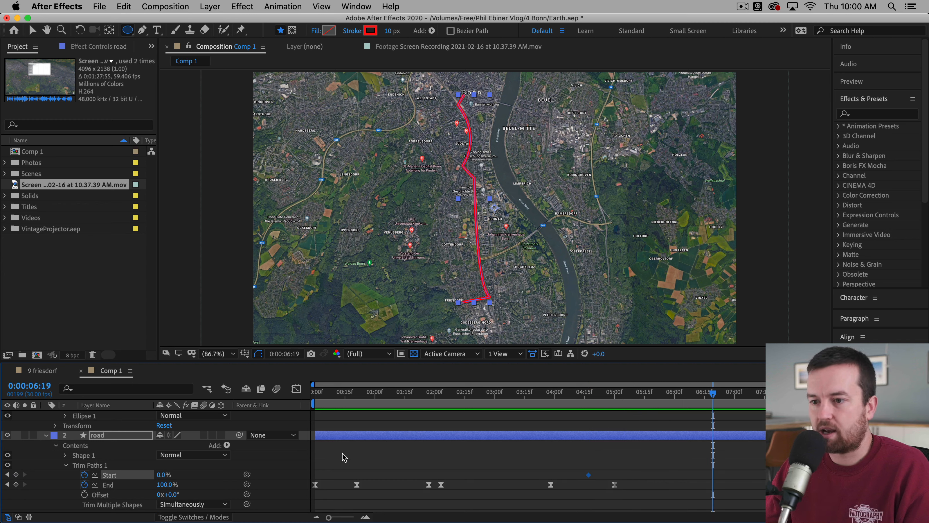
{"action": "left_click_drag", "start_coordinate": [158, 474], "coordinate": [210, 472]}
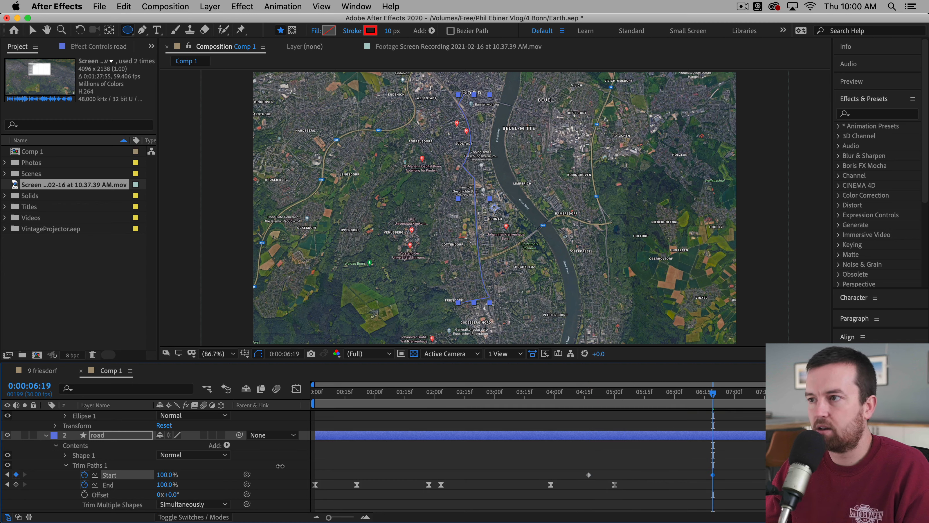
Step: Apply Easy Ease to both Trim Paths Start keyframes and lengthen their handles in the speed graph to form a steep central peak
{"action": "left_click_drag", "start_coordinate": [768, 449], "coordinate": [552, 475]}
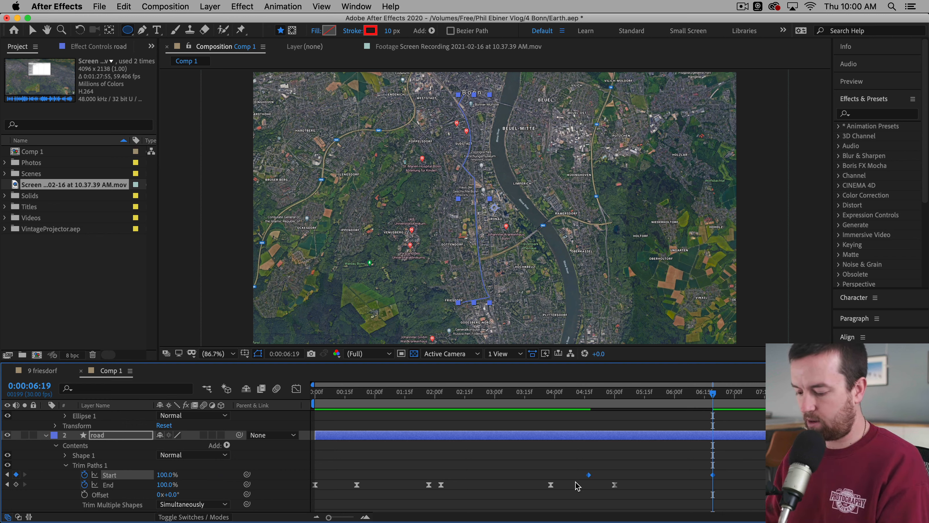
{"action": "key", "text": "F9"}
{"action": "left_click", "coordinate": [297, 389]}
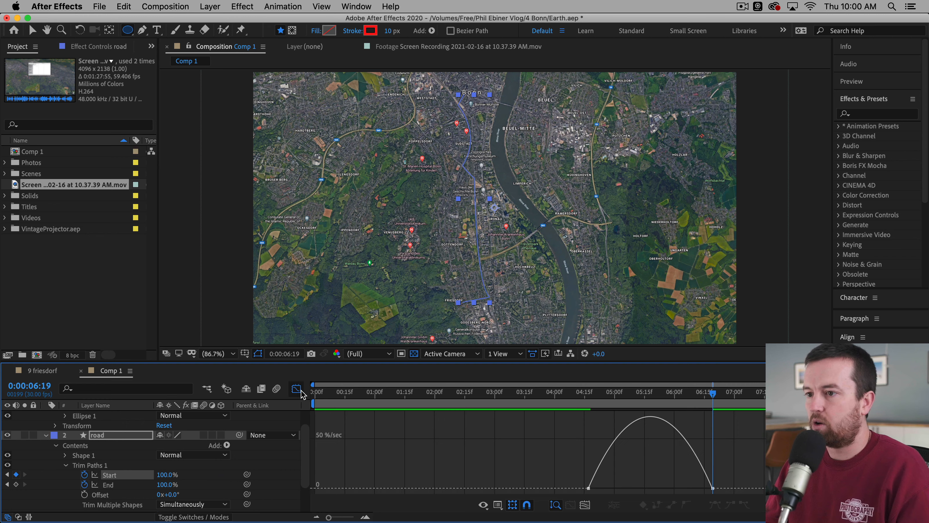
{"action": "left_click", "coordinate": [589, 488]}
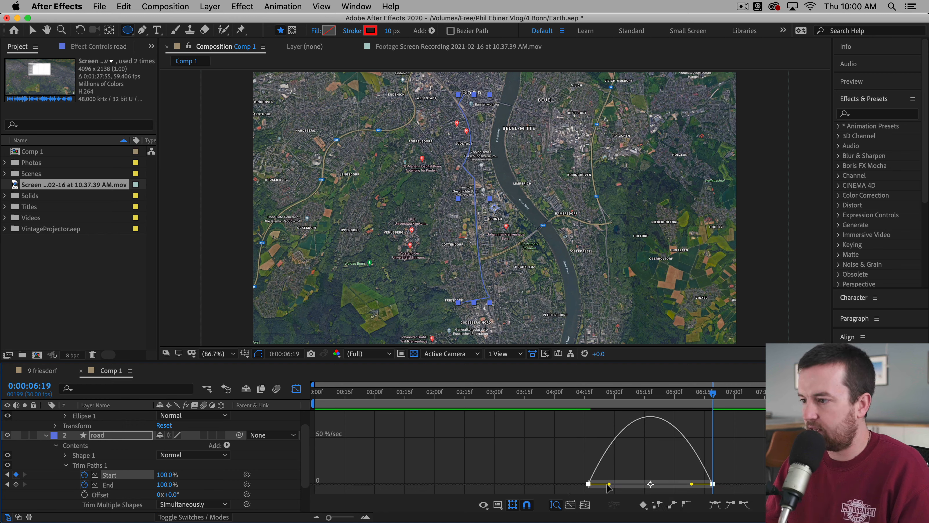
{"action": "left_click_drag", "start_coordinate": [609, 489], "coordinate": [629, 490]}
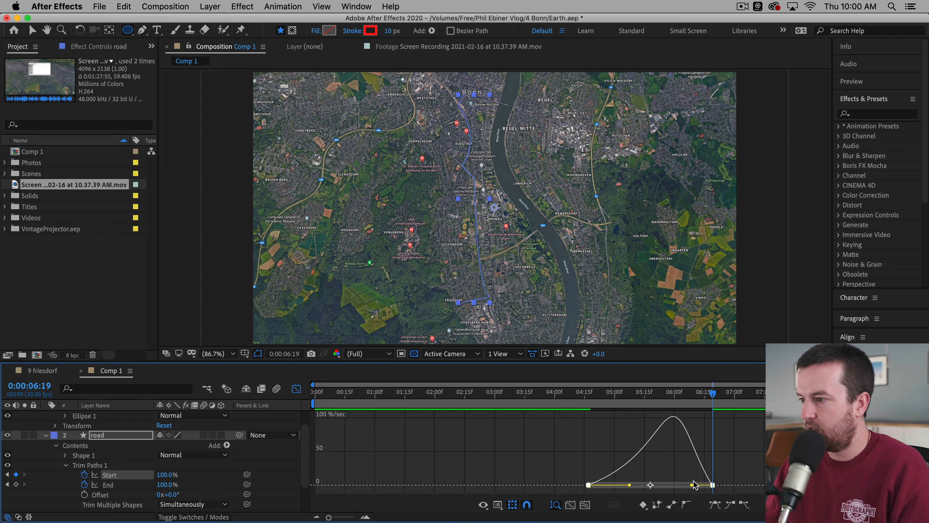
{"action": "left_click_drag", "start_coordinate": [691, 485], "coordinate": [663, 485]}
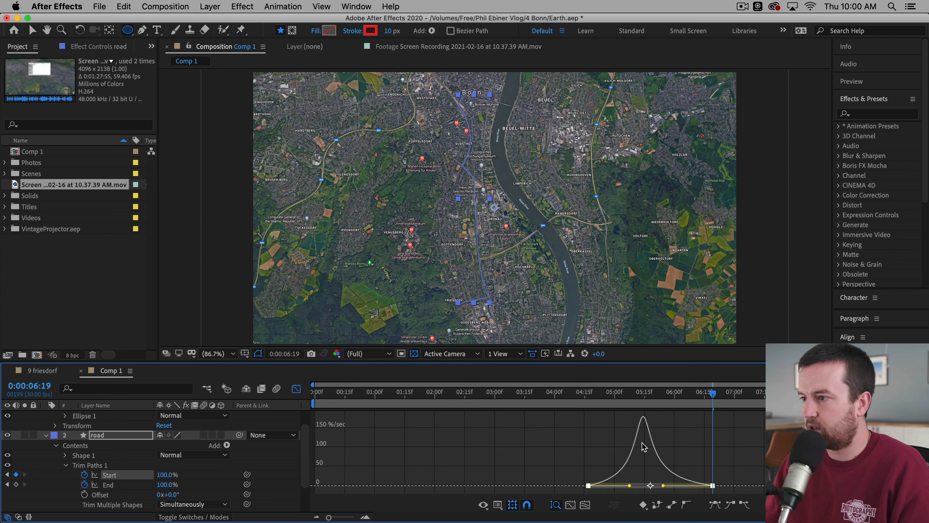
Step: Preview the route erasing itself, starting at 4:20 and again at 4:24
{"action": "left_click", "coordinate": [595, 393]}
{"action": "key", "text": "space"}
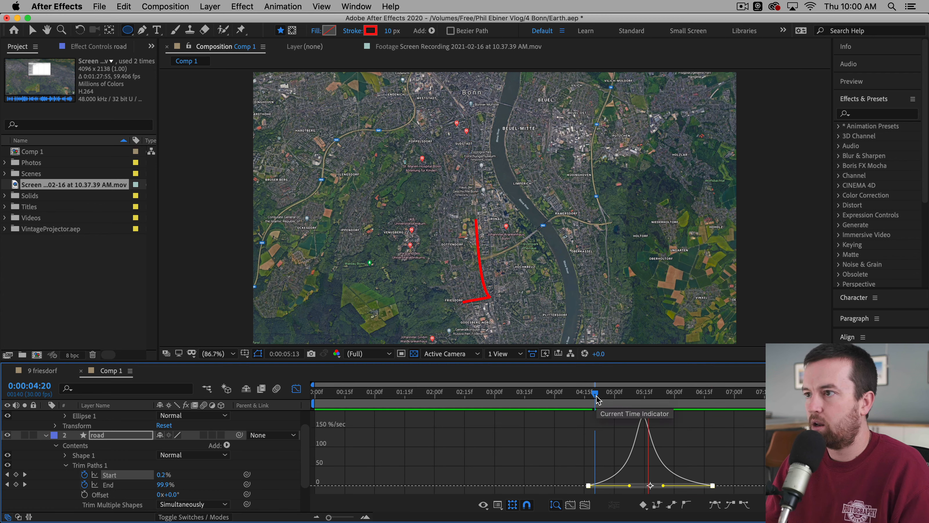
{"action": "key", "text": "space"}
{"action": "left_click", "coordinate": [602, 394]}
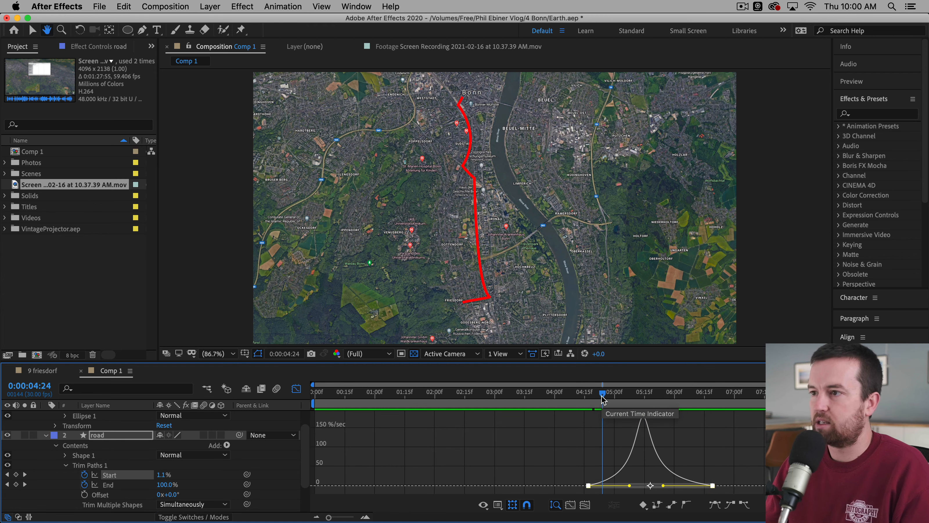
{"action": "key", "text": "space"}
{"action": "key", "text": "space"}
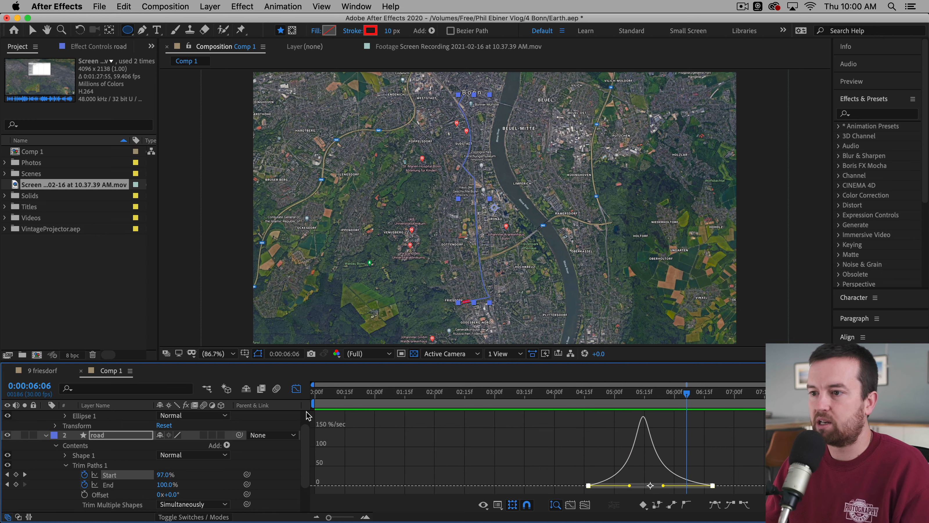
Step: Close the Graph Editor and play the whole route animation from the start
{"action": "left_click", "coordinate": [297, 388]}
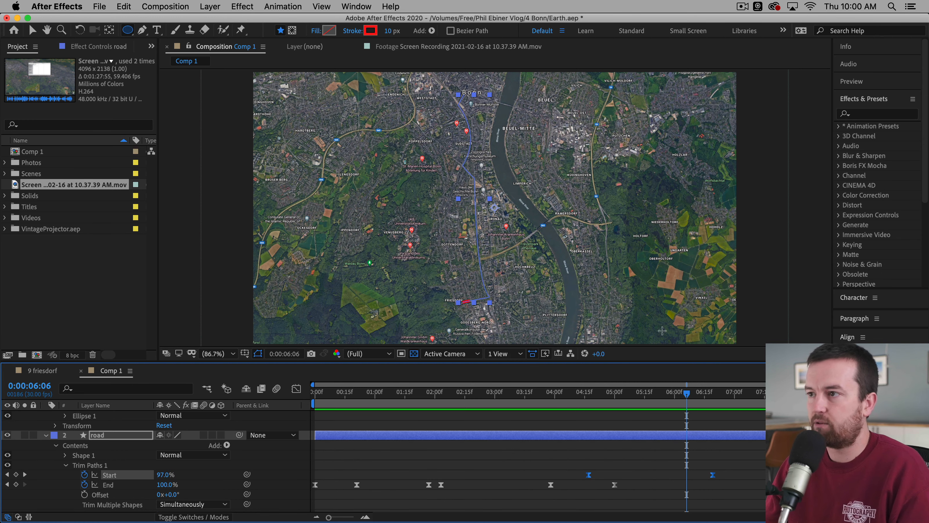
{"action": "key", "text": "Home"}
{"action": "key", "text": "space"}
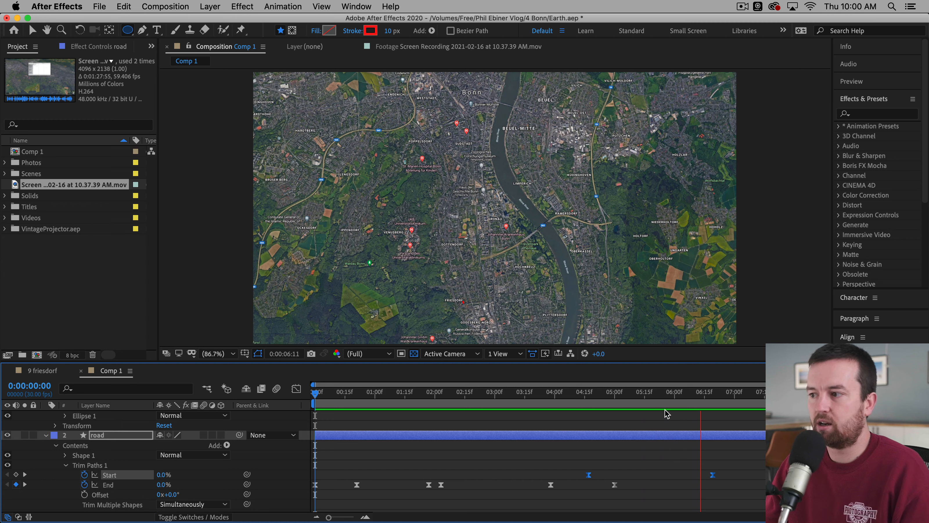
{"action": "key", "text": "space"}
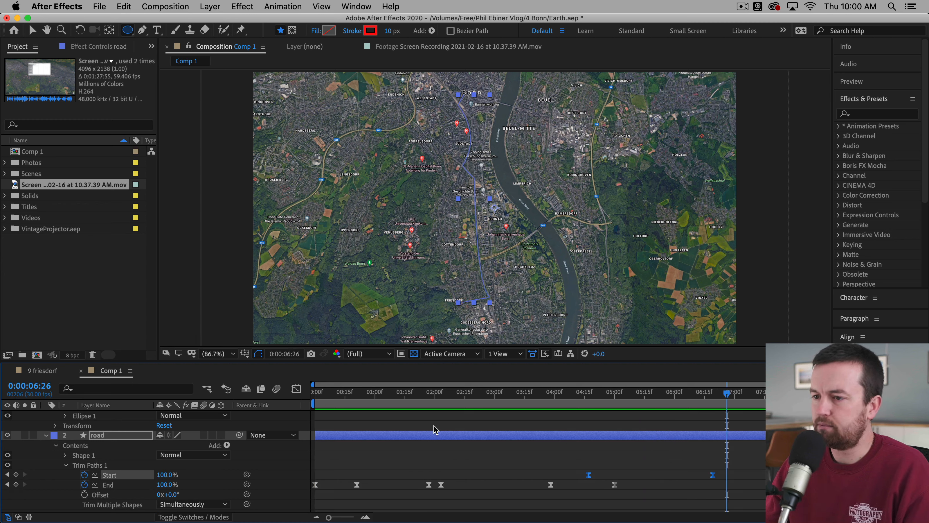
Step: Return to the start of the composition and make the circle layer visible
{"action": "scroll", "coordinate": [432, 421], "scroll_direction": "up", "scroll_amount": 2}
{"action": "key", "text": "Home"}
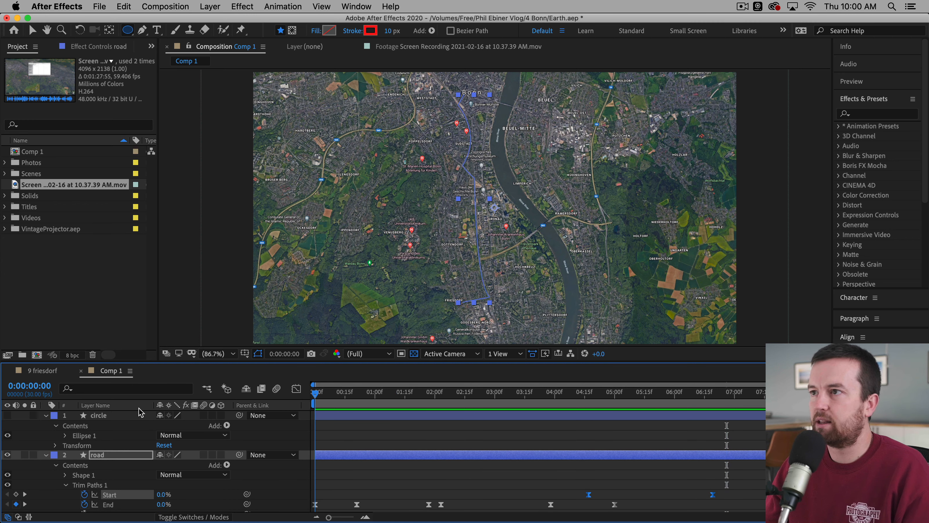
{"action": "left_click", "coordinate": [8, 416]}
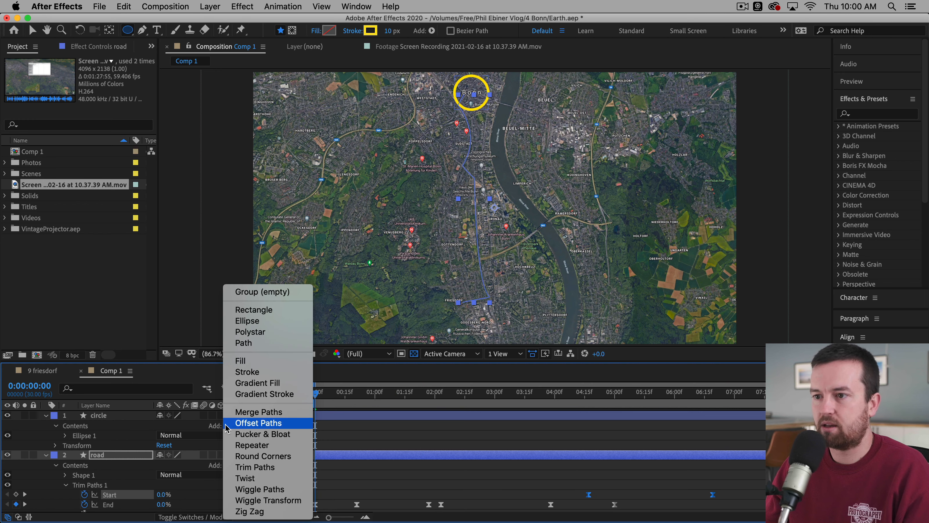
Step: Add Trim Paths to the circle layer and keyframe its End from 0% at 0:00 to 100% at 1:15, previewing the result
{"action": "left_click", "coordinate": [261, 469]}
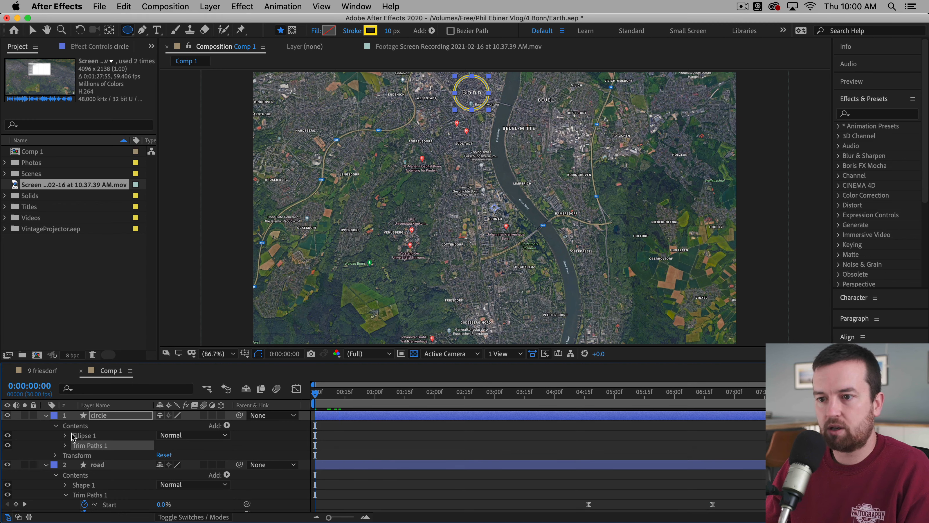
{"action": "left_click", "coordinate": [65, 445]}
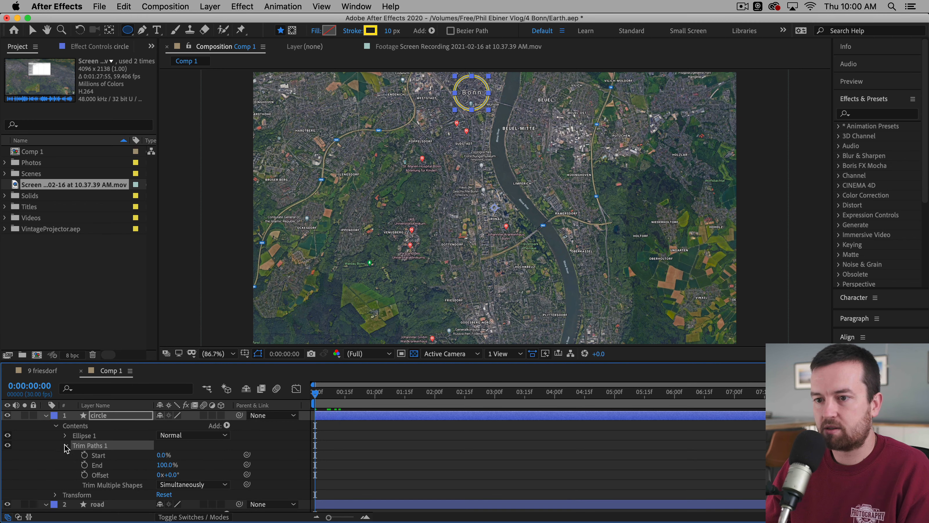
{"action": "left_click", "coordinate": [84, 465]}
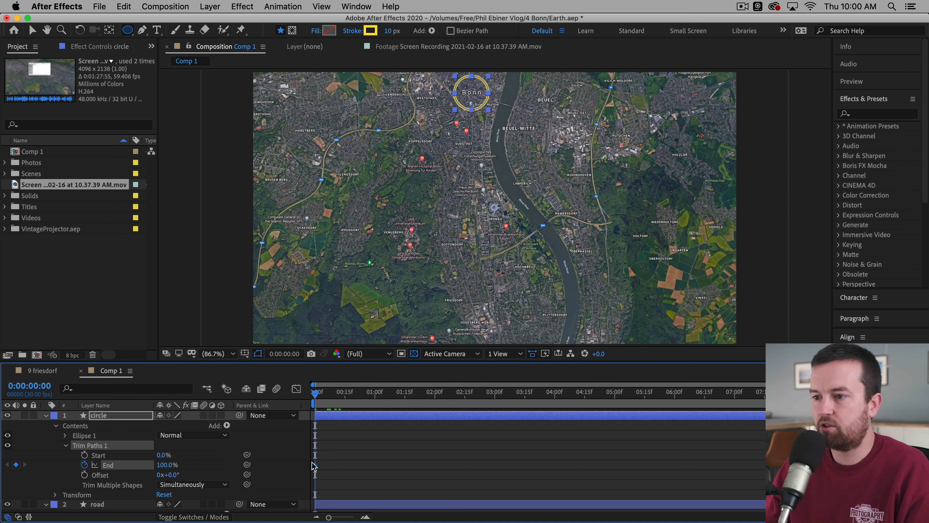
{"action": "left_click_drag", "start_coordinate": [358, 464], "coordinate": [363, 464]}
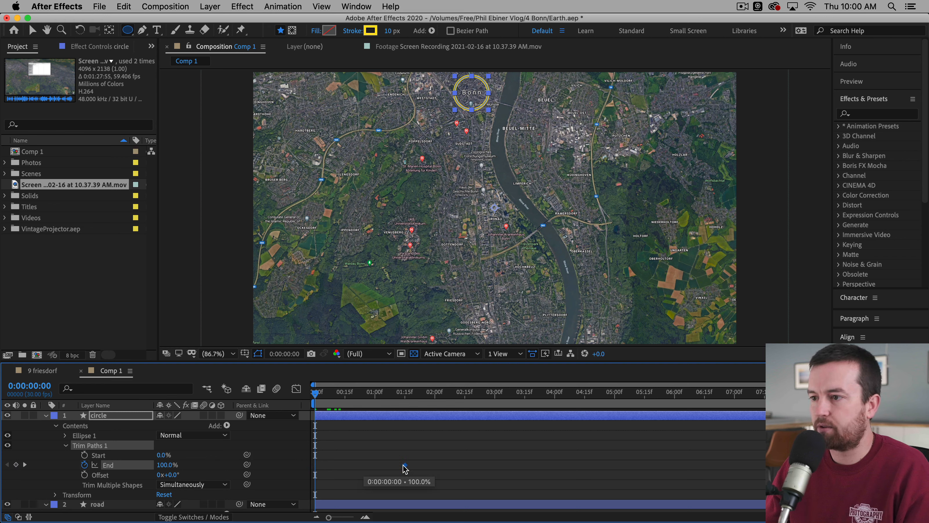
{"action": "left_click_drag", "start_coordinate": [405, 468], "coordinate": [405, 468]}
{"action": "left_click_drag", "start_coordinate": [171, 468], "coordinate": [76, 469]}
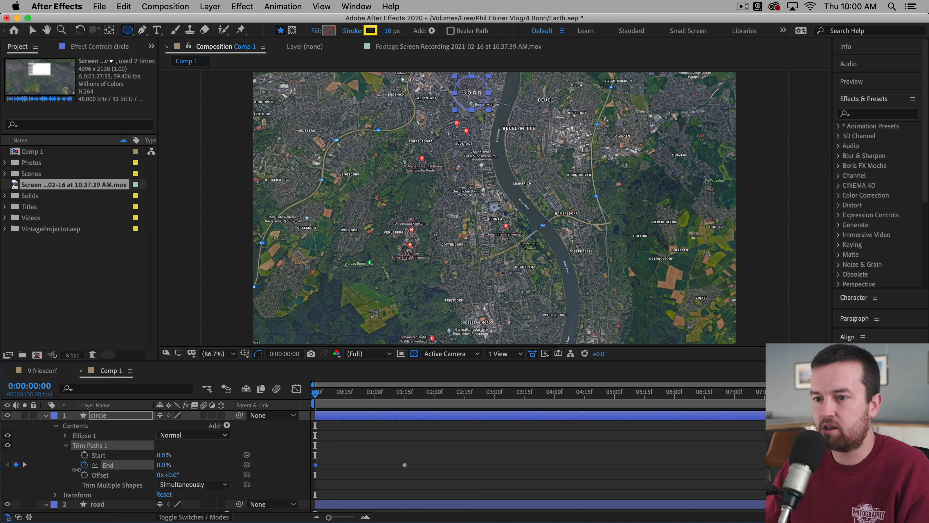
{"action": "key", "text": "space"}
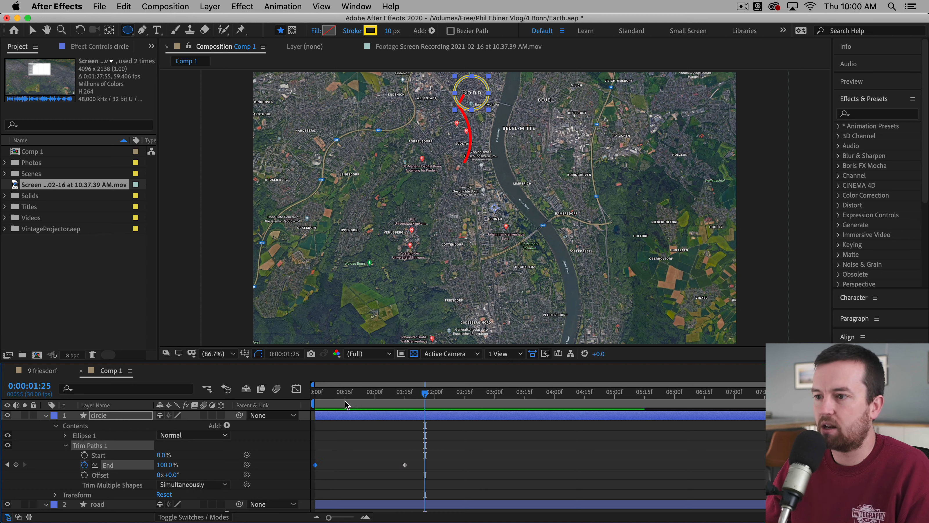
Step: Keyframe the circle's Trim Paths Start from 0% at 0:21 to 100% at 2:01 and preview the circle animation
{"action": "mouse_move", "coordinate": [344, 399]}
{"action": "left_mouse_down"}
{"action": "mouse_move", "coordinate": [327, 399]}
{"action": "mouse_move", "coordinate": [402, 399]}
{"action": "mouse_move", "coordinate": [343, 403]}
{"action": "mouse_move", "coordinate": [356, 403]}
{"action": "left_mouse_up"}
{"action": "left_click", "coordinate": [85, 455]}
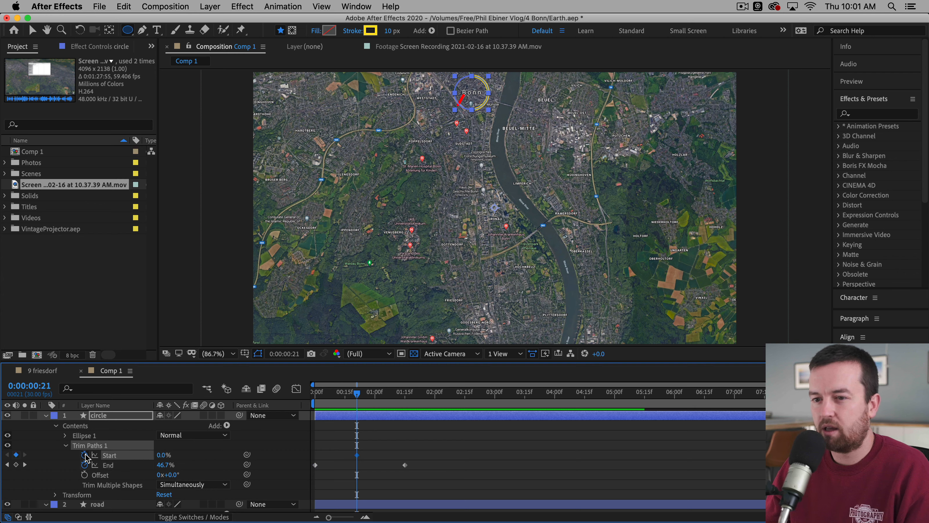
{"action": "left_click_drag", "start_coordinate": [410, 400], "coordinate": [437, 403]}
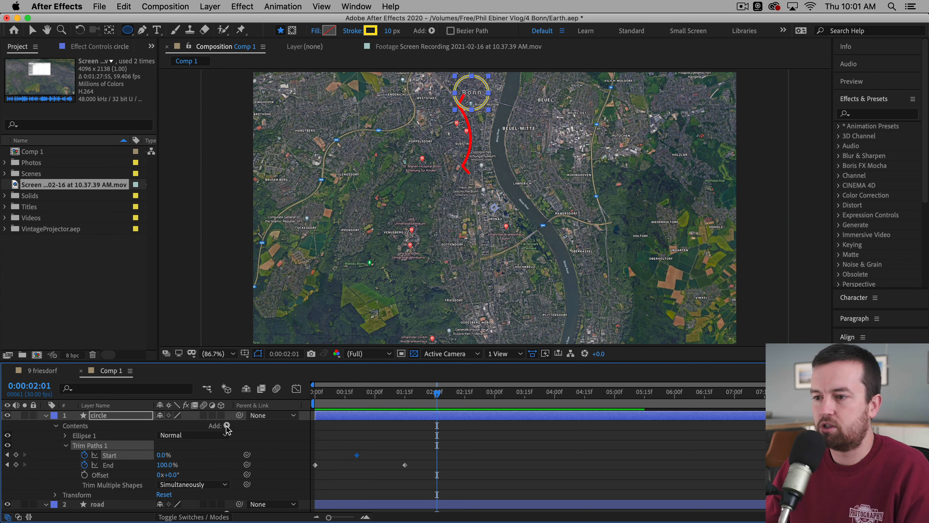
{"action": "left_click_drag", "start_coordinate": [159, 455], "coordinate": [377, 445]}
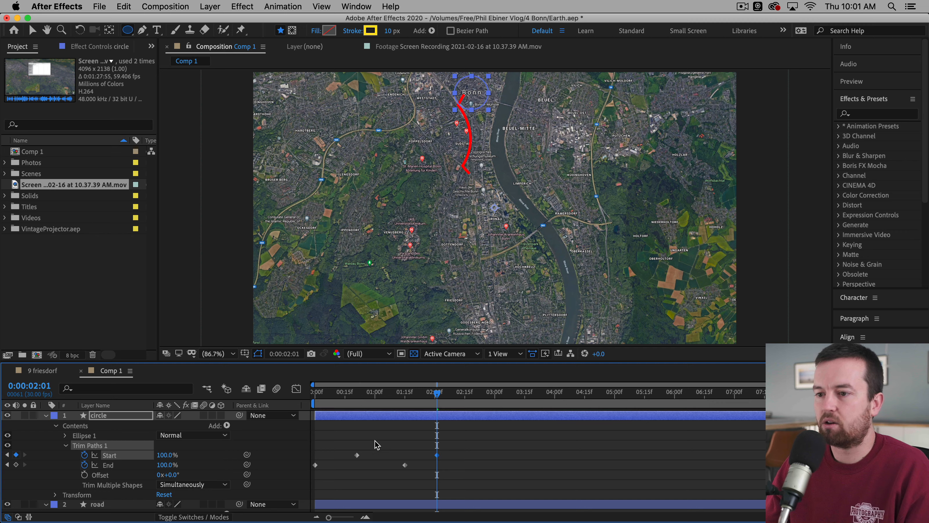
{"action": "key", "text": "Home"}
{"action": "key", "text": "space"}
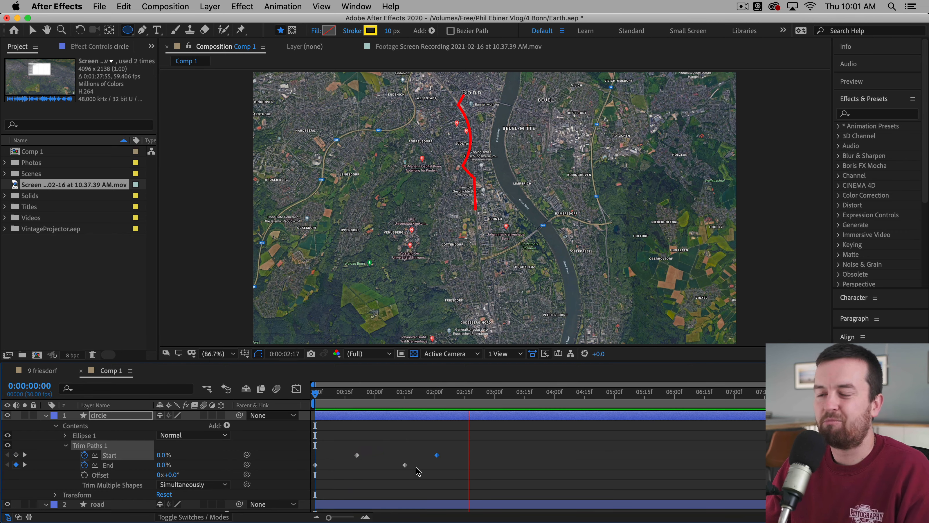
{"action": "key", "text": "space"}
Step: Apply Easy Ease to all four Trim Paths Start and End keyframes of the circle layer
{"action": "left_click_drag", "start_coordinate": [455, 447], "coordinate": [292, 479]}
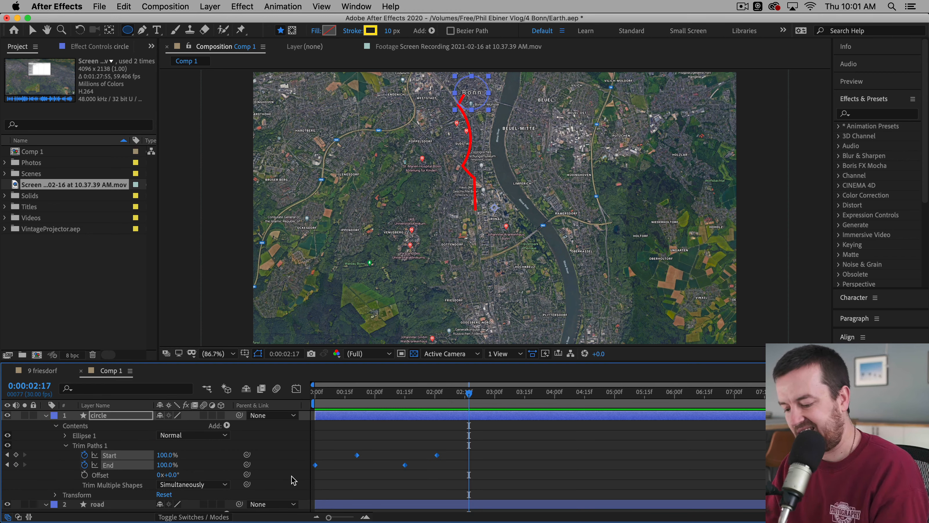
{"action": "key", "text": "F9"}
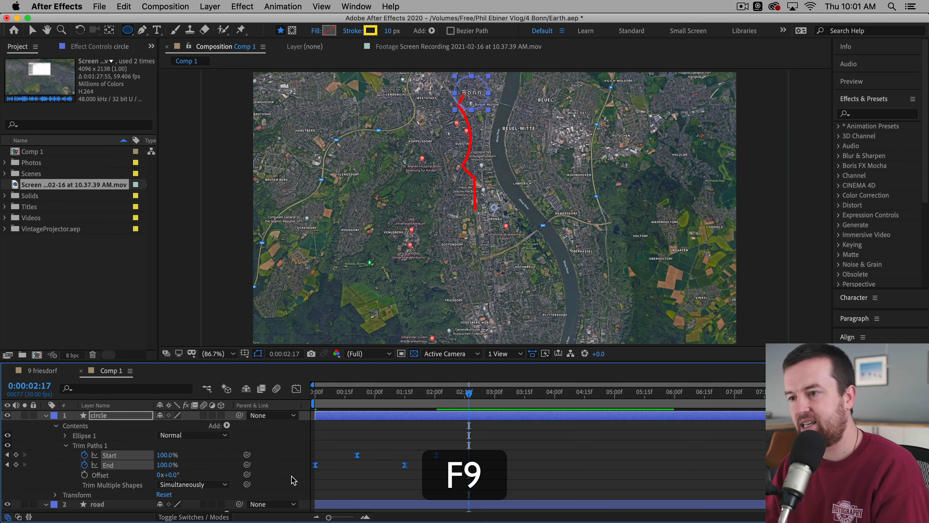
{"action": "right_click", "coordinate": [437, 455]}
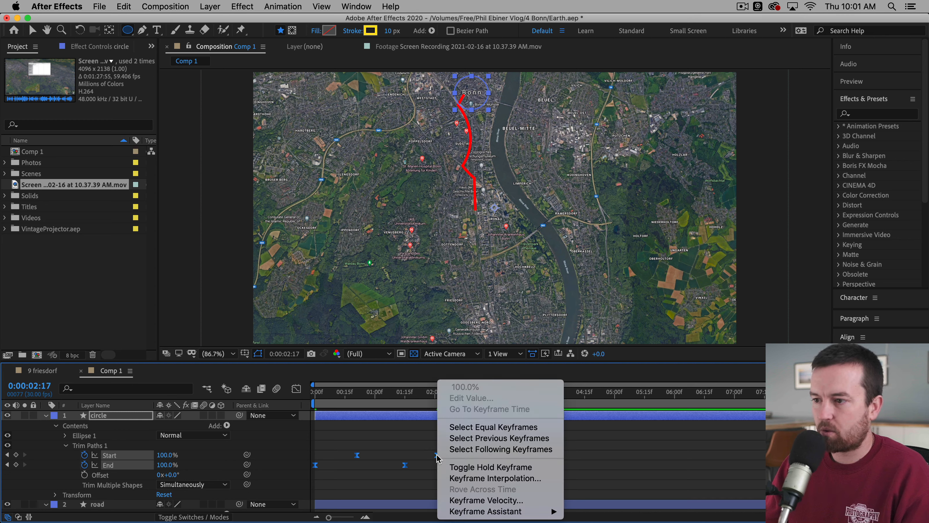
{"action": "left_click", "coordinate": [361, 425]}
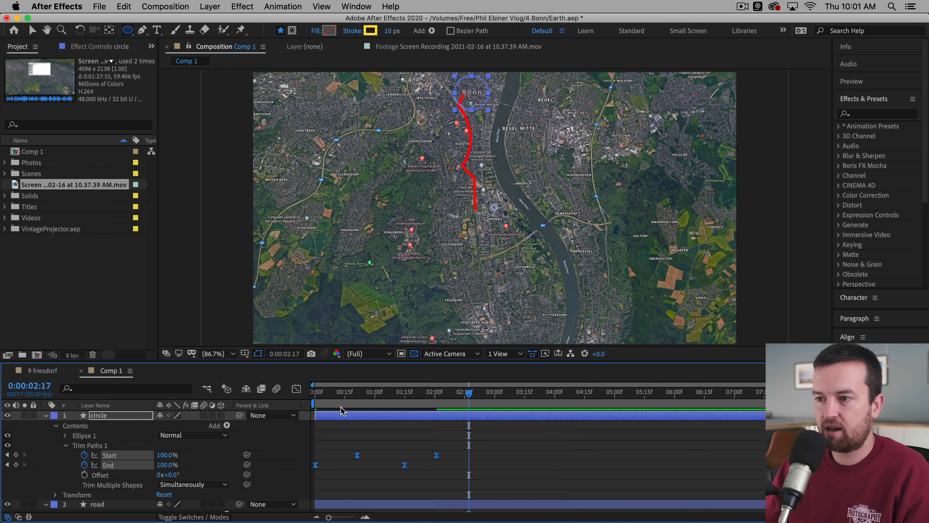
Step: Lengthen the circle's Start and End keyframe handles in the speed graph into steep central peaks, preview, and close the Graph Editor
{"action": "left_click", "coordinate": [296, 389]}
{"action": "left_click_drag", "start_coordinate": [460, 465], "coordinate": [345, 484]}
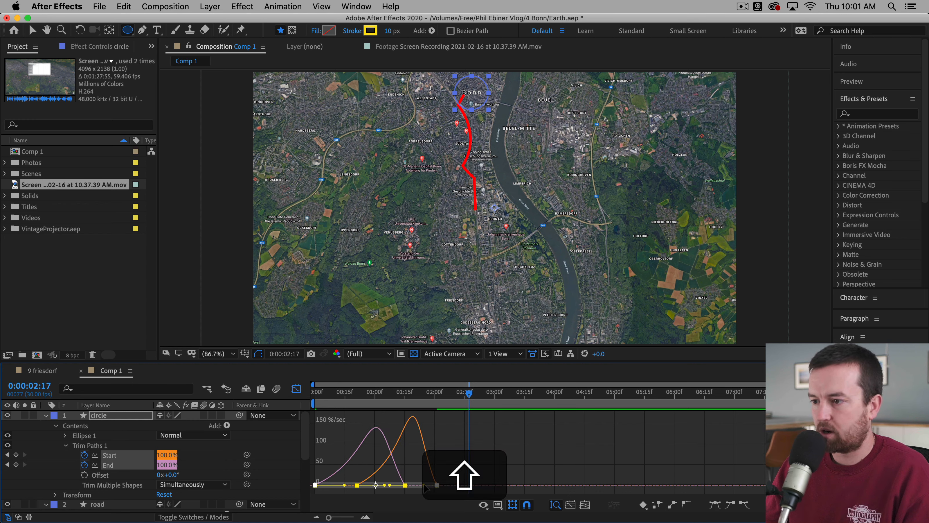
{"action": "left_click_drag", "start_coordinate": [425, 487], "coordinate": [407, 485]}
{"action": "left_click", "coordinate": [355, 401]}
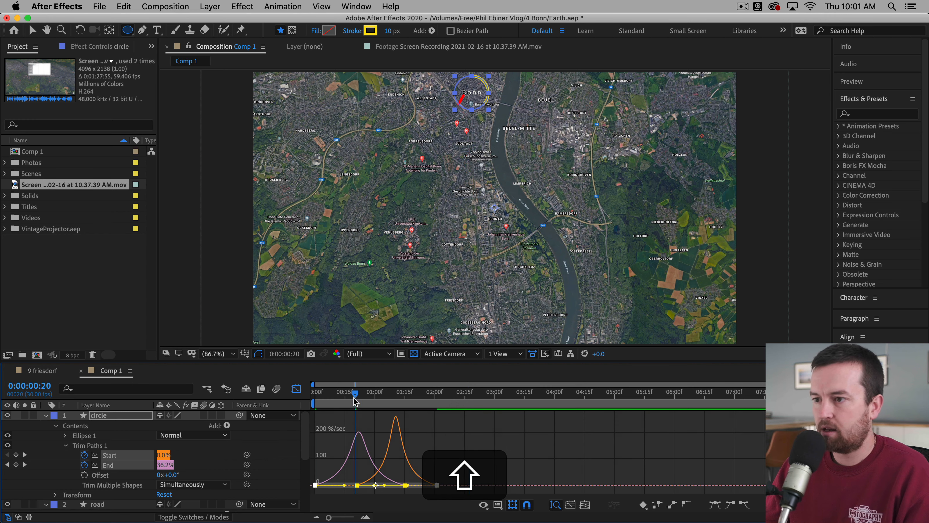
{"action": "key", "text": "space"}
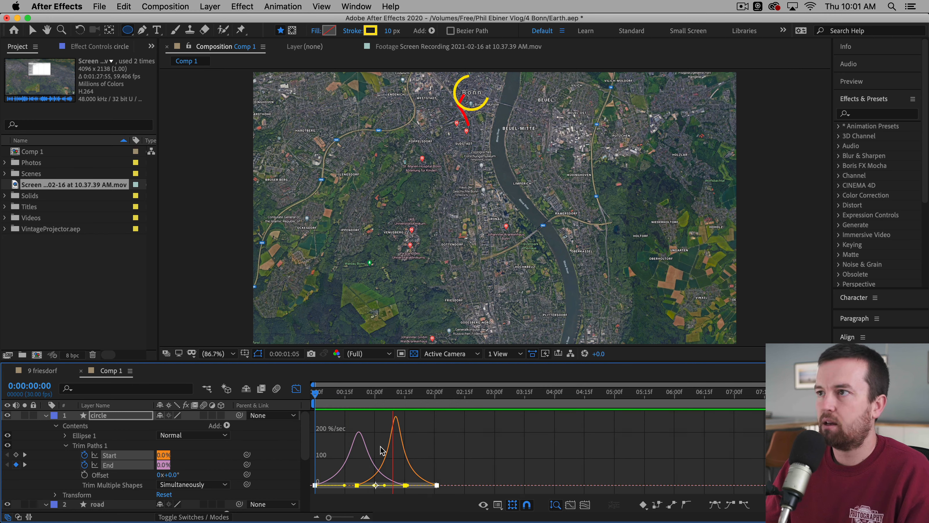
{"action": "left_click", "coordinate": [296, 388]}
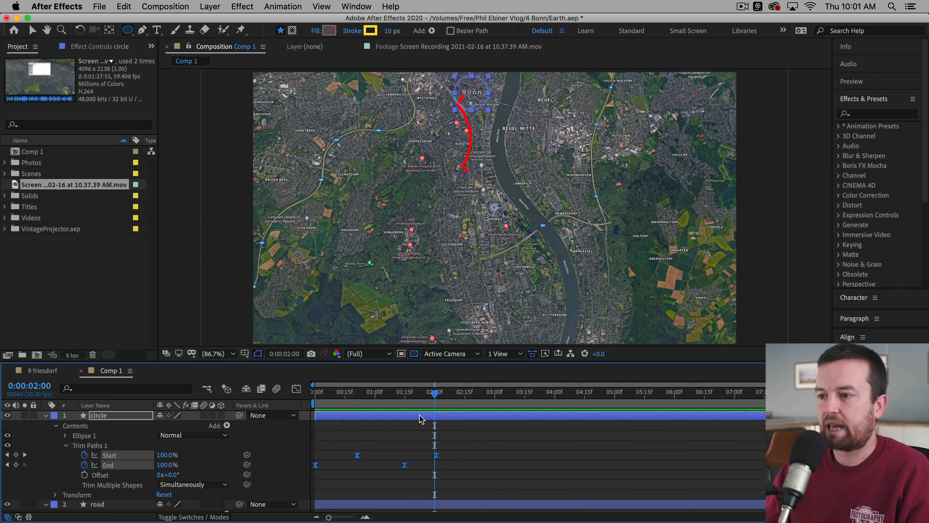
Step: Deselect the circle layer, play its eased animation, and scrub back to 1:08
{"action": "left_click", "coordinate": [471, 471]}
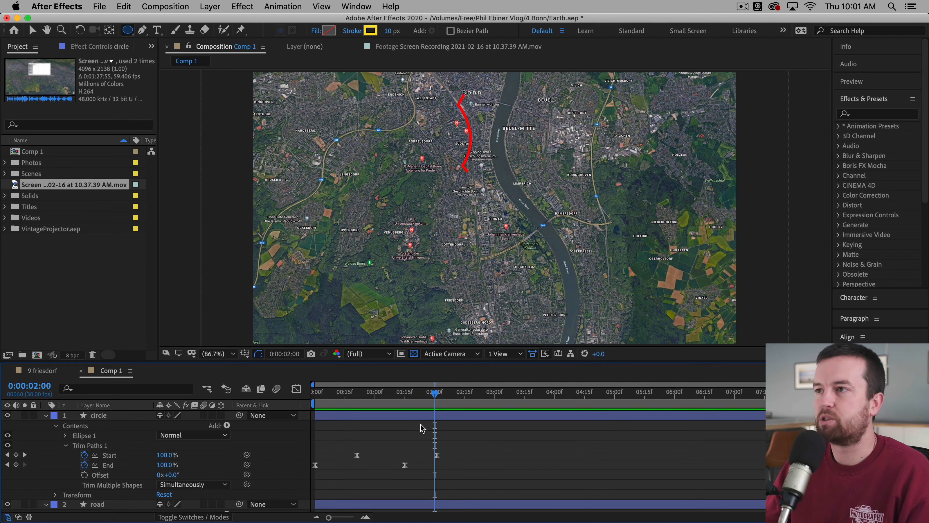
{"action": "key", "text": "space"}
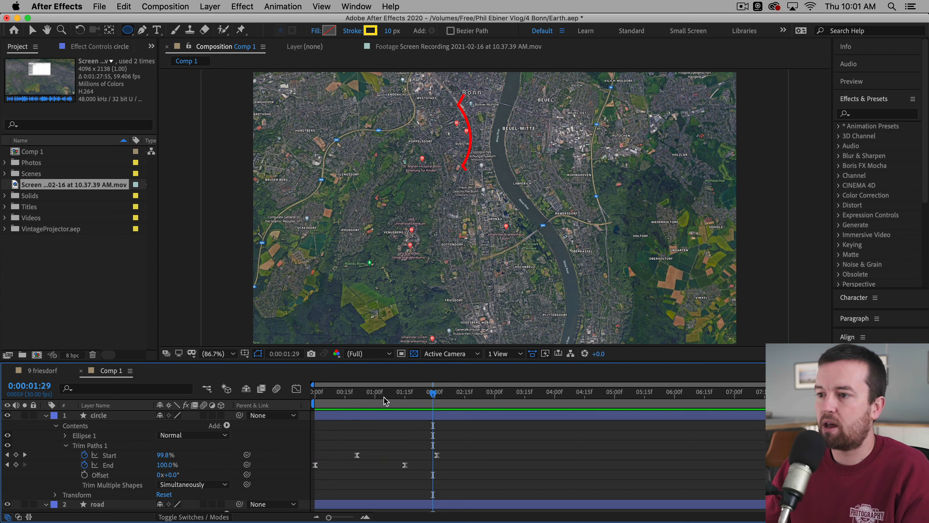
{"action": "left_click", "coordinate": [402, 395]}
{"action": "left_click_drag", "start_coordinate": [404, 401], "coordinate": [391, 399]}
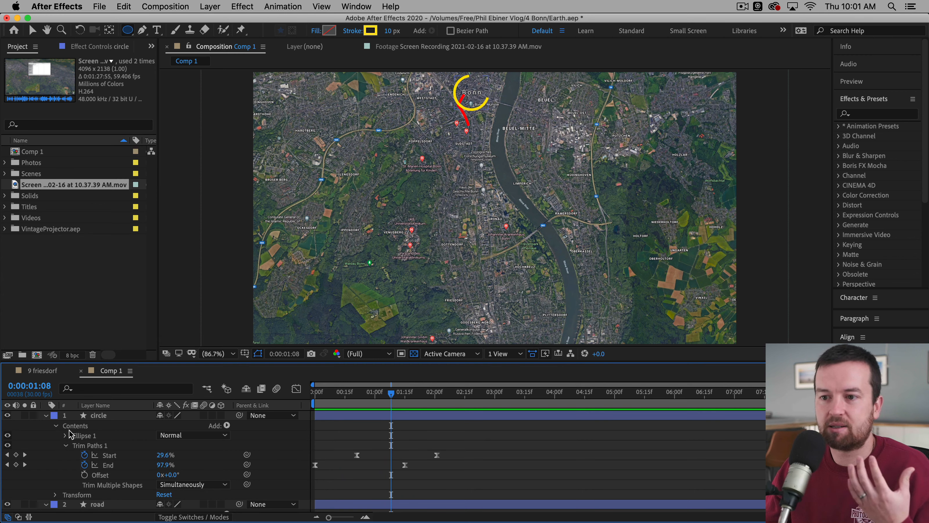
Step: Reveal the circle layer's Rotation, try rotating it around its current anchor point, and undo the rotation
{"action": "left_click", "coordinate": [121, 417]}
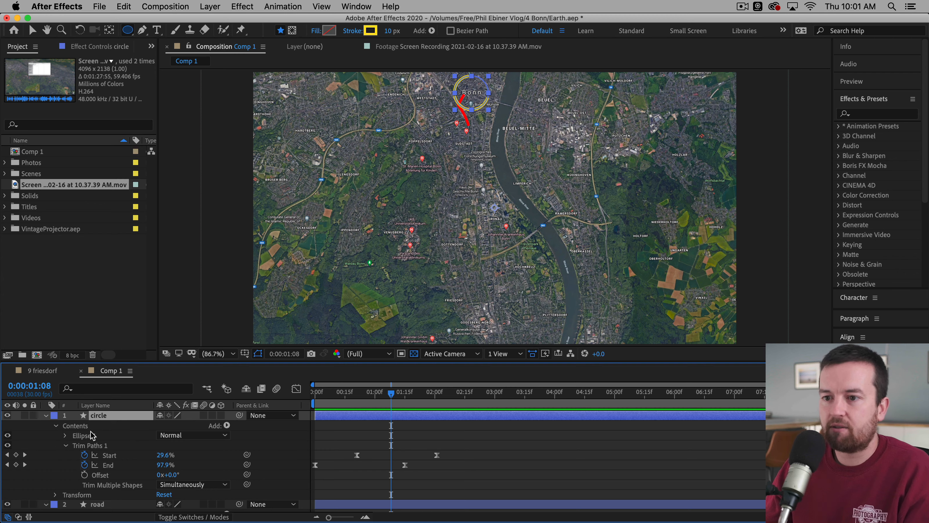
{"action": "key", "text": "r"}
{"action": "left_click_drag", "start_coordinate": [176, 426], "coordinate": [436, 452]}
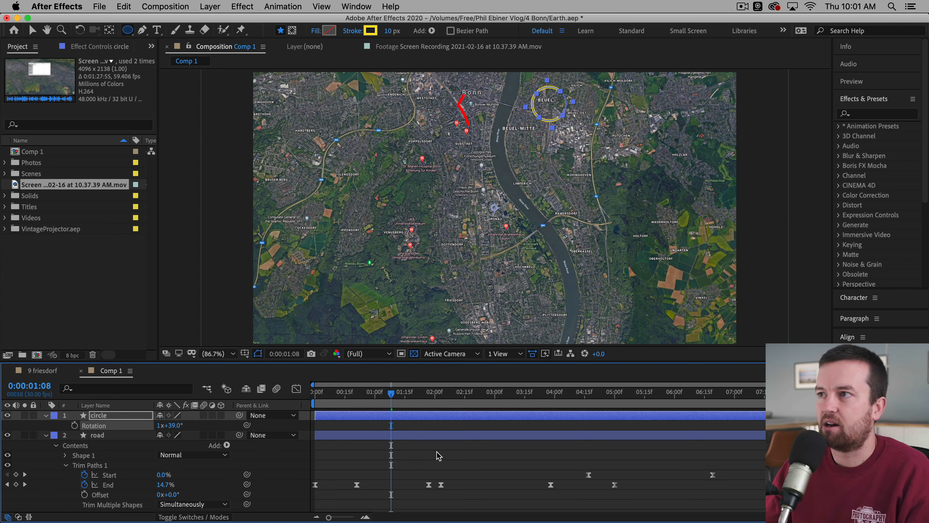
{"action": "key", "text": "super+z"}
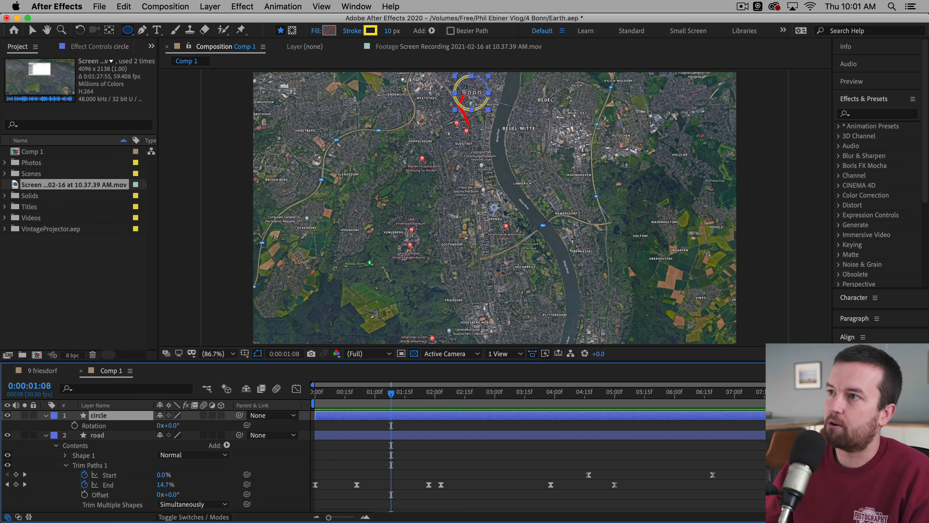
Step: Move the circle layer's anchor point to the centre of the circle over Bonn, then test its rotation and undo the test
{"action": "left_click", "coordinate": [110, 30]}
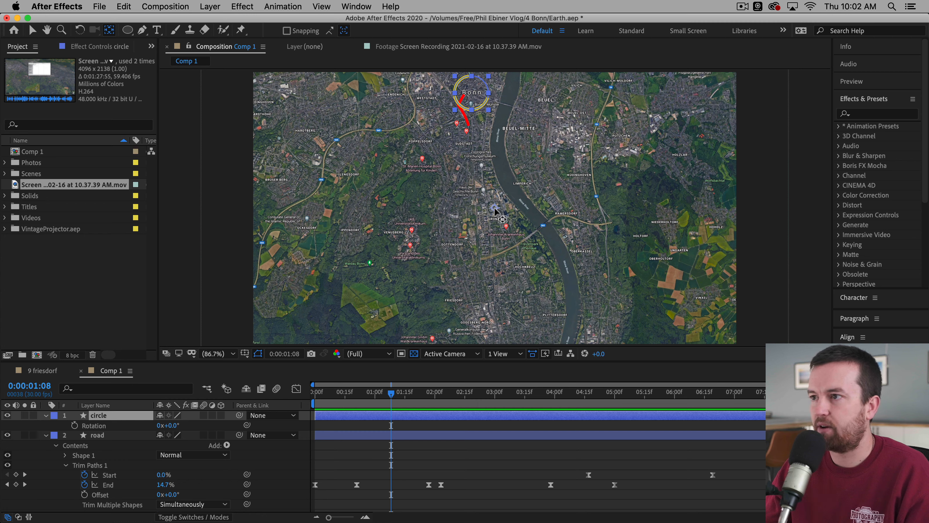
{"action": "left_click_drag", "start_coordinate": [495, 212], "coordinate": [472, 92]}
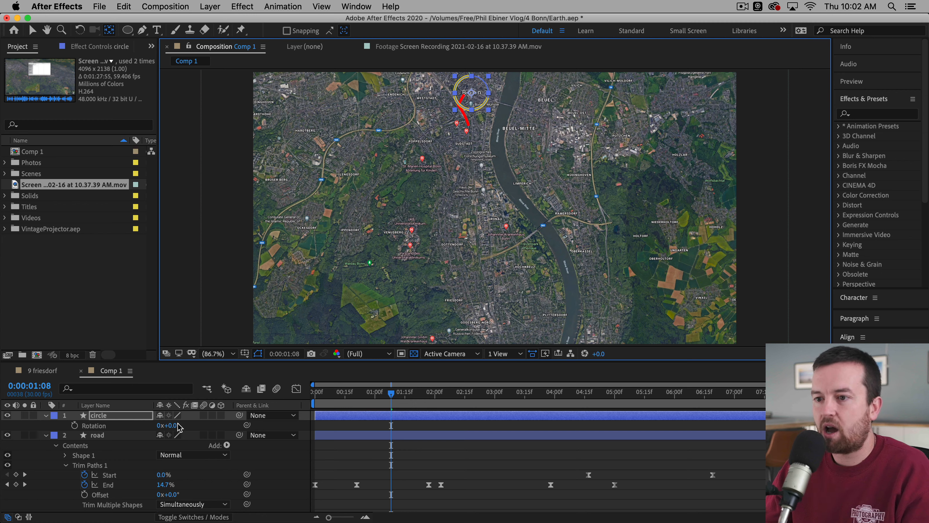
{"action": "left_click_drag", "start_coordinate": [177, 427], "coordinate": [336, 429]}
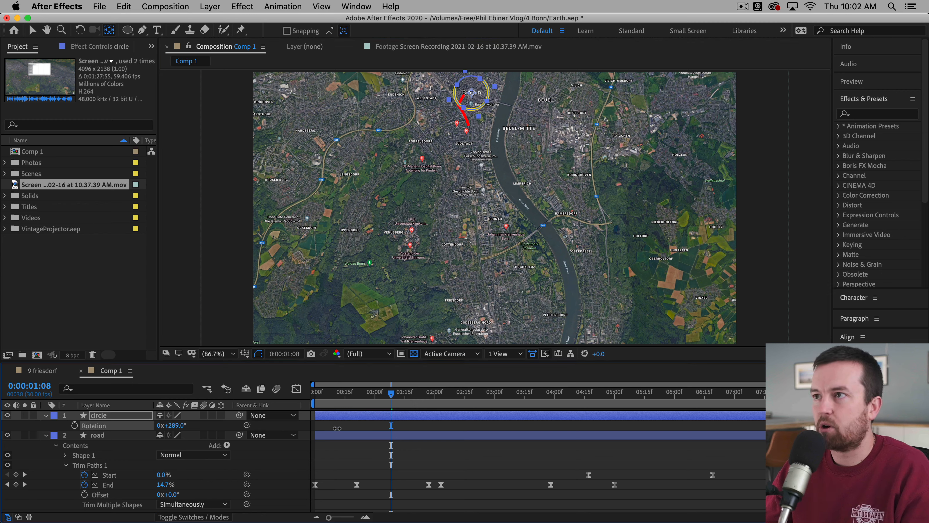
{"action": "key", "text": "super+z"}
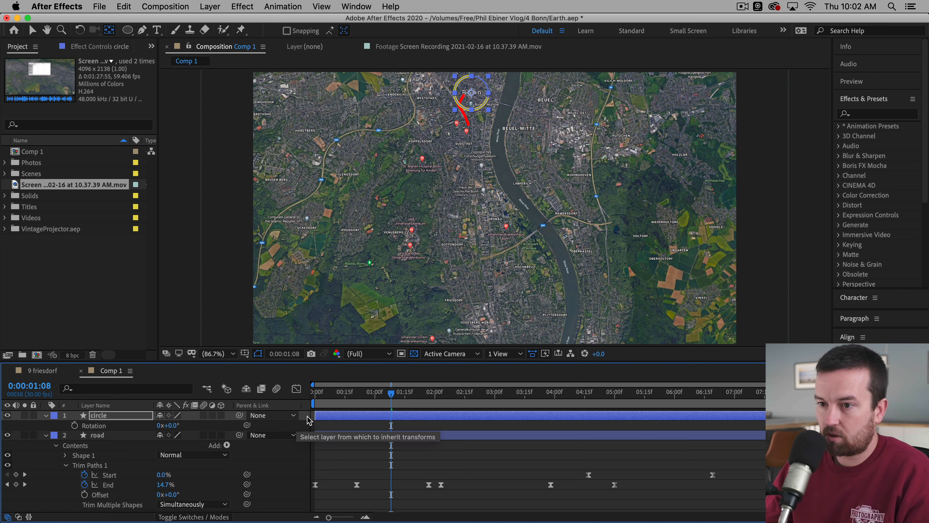
Step: Keyframe the circle layer's Rotation from 0° at 0:00 to 112° at the time of its last Trim Paths Start keyframe
{"action": "key", "text": "Home"}
{"action": "mouse_move", "coordinate": [350, 407]}
{"action": "left_mouse_down"}
{"action": "mouse_move", "coordinate": [495, 406]}
{"action": "mouse_move", "coordinate": [340, 408]}
{"action": "mouse_move", "coordinate": [351, 414]}
{"action": "mouse_move", "coordinate": [347, 421]}
{"action": "mouse_move", "coordinate": [303, 424]}
{"action": "left_mouse_up"}
{"action": "left_click", "coordinate": [74, 425]}
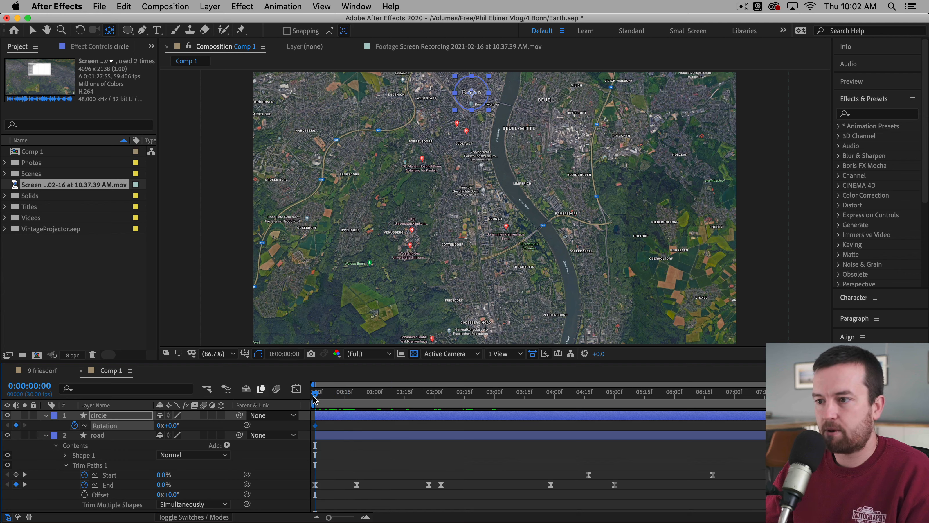
{"action": "left_click", "coordinate": [366, 394]}
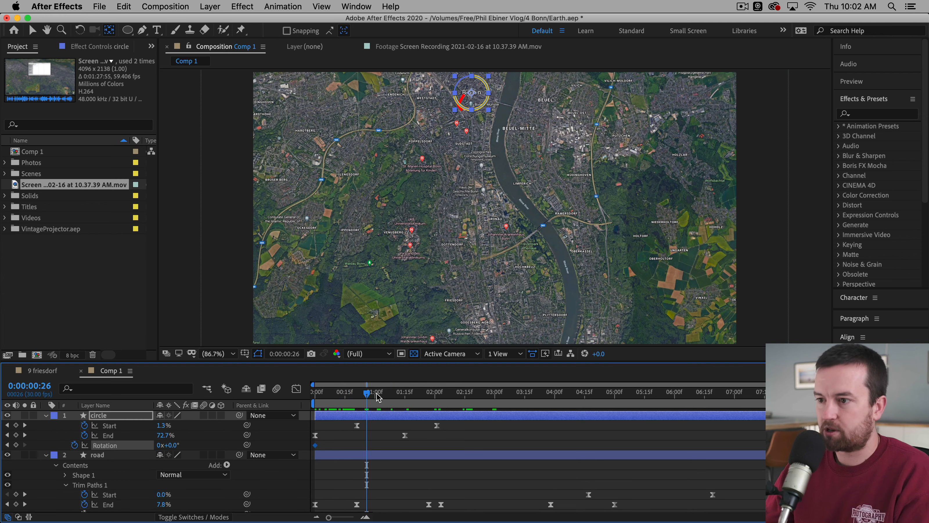
{"action": "key", "text": "u"}
{"action": "mouse_move", "coordinate": [439, 411]}
{"action": "left_mouse_down"}
{"action": "mouse_move", "coordinate": [398, 412]}
{"action": "mouse_move", "coordinate": [425, 412]}
{"action": "mouse_move", "coordinate": [388, 401]}
{"action": "left_mouse_up"}
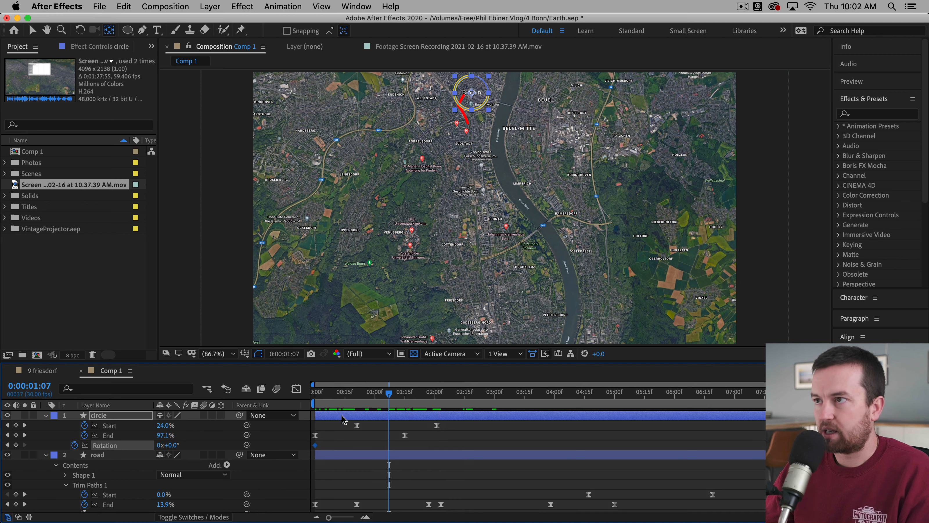
{"action": "left_click_drag", "start_coordinate": [167, 444], "coordinate": [233, 444]}
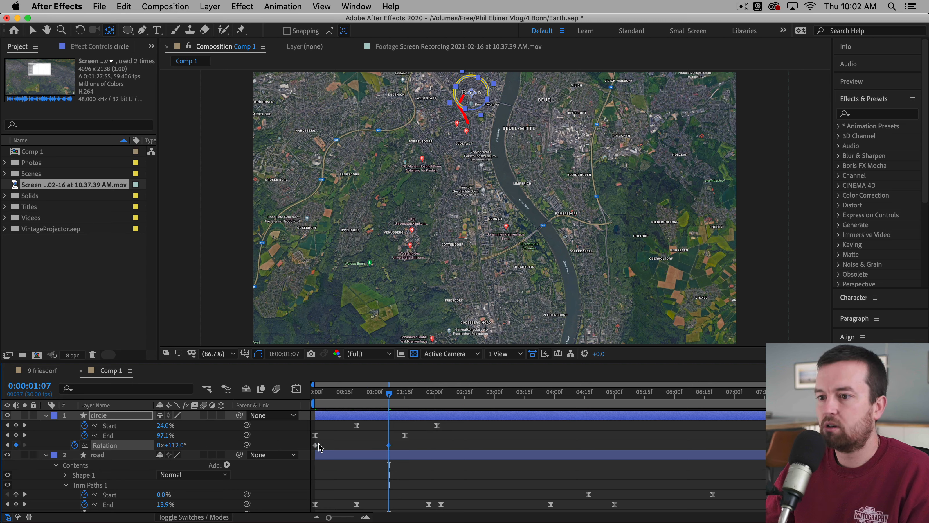
{"action": "left_click_drag", "start_coordinate": [389, 446], "coordinate": [437, 448]}
Step: Deselect the circle layer and preview its trimmed, rotating animation from the start of the composition
{"action": "left_click_drag", "start_coordinate": [437, 394], "coordinate": [311, 398]}
{"action": "left_click", "coordinate": [509, 442]}
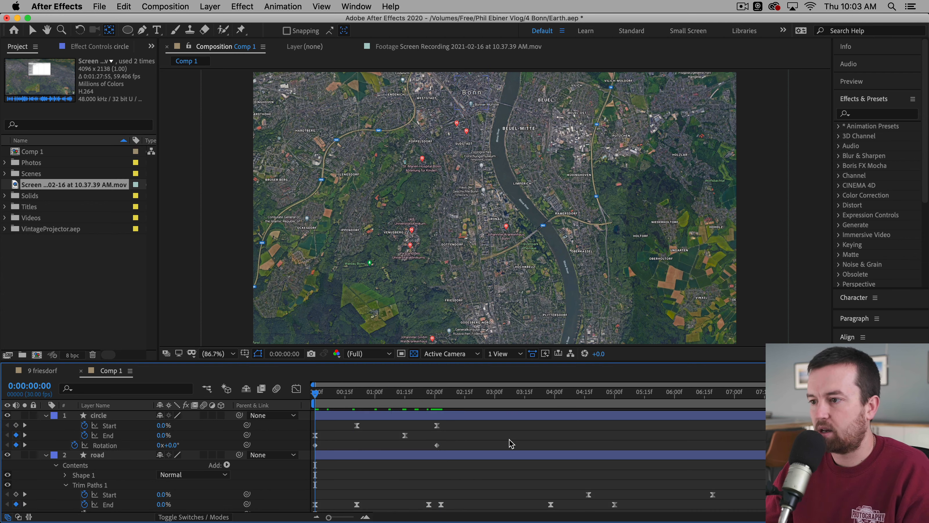
{"action": "key", "text": "space"}
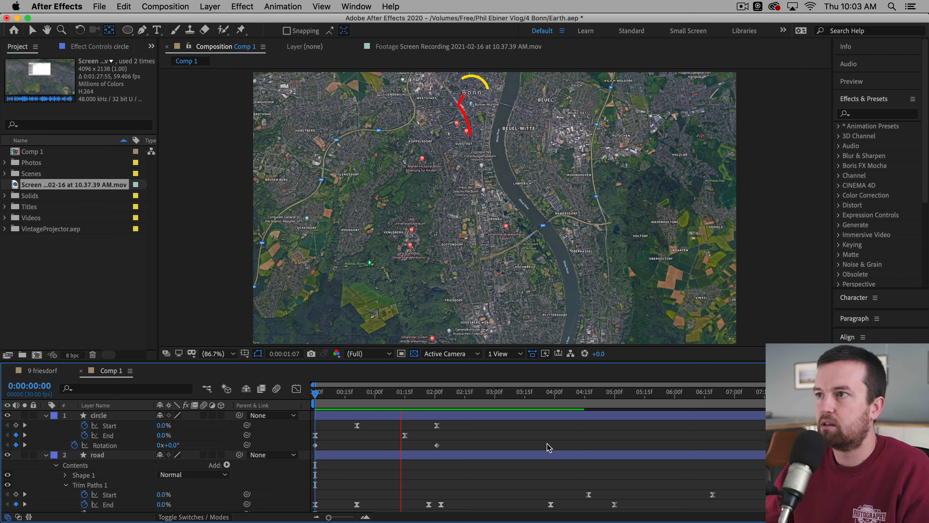
{"action": "key", "text": "space"}
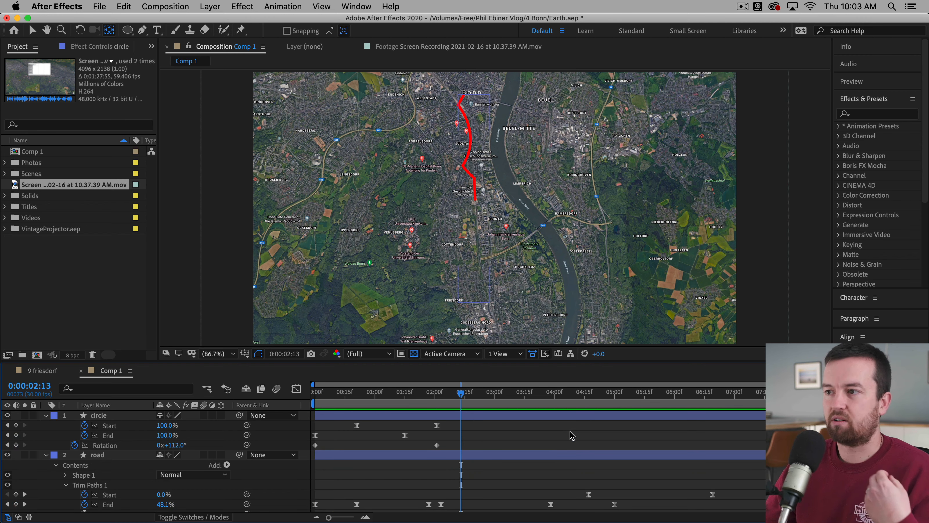
Step: Set the Line Cap of the circle layer's Stroke 1 to Round Cap
{"action": "left_click_drag", "start_coordinate": [424, 393], "coordinate": [384, 398]}
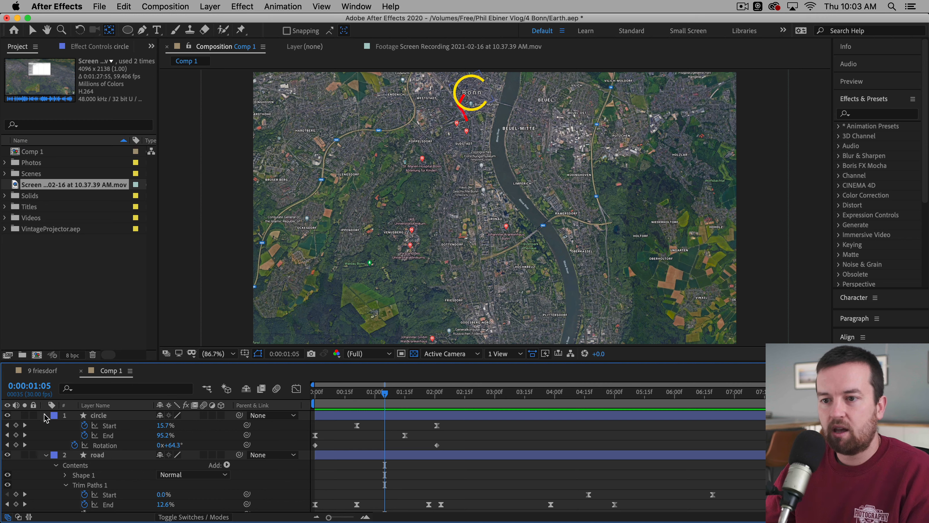
{"action": "left_click", "coordinate": [44, 415]}
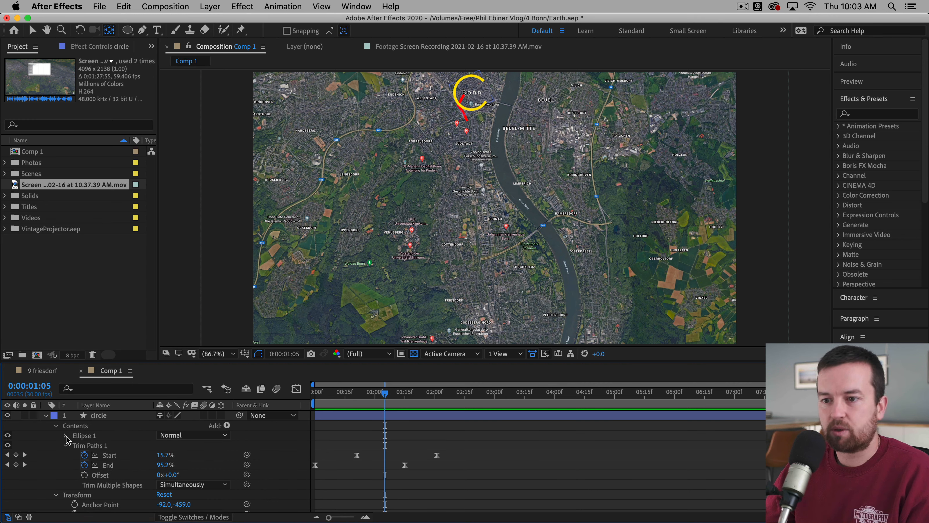
{"action": "left_click", "coordinate": [66, 436]}
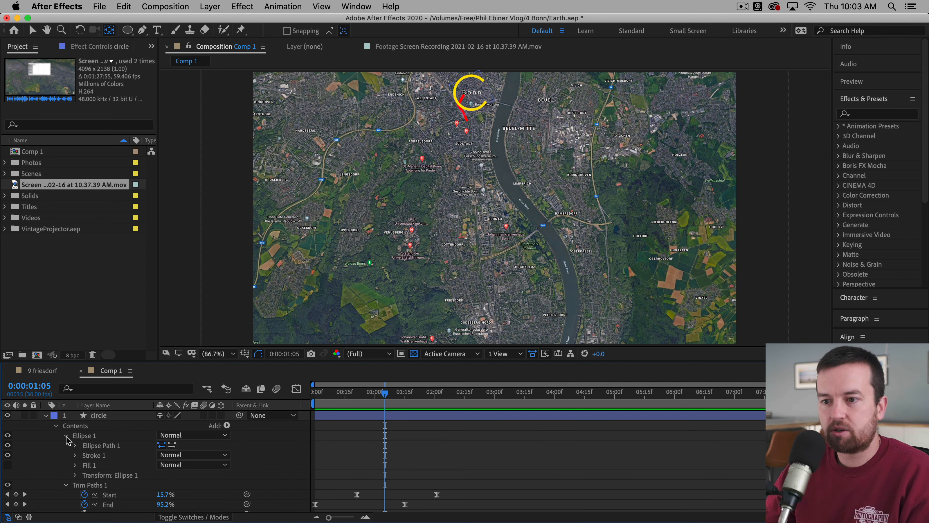
{"action": "left_click", "coordinate": [74, 455]}
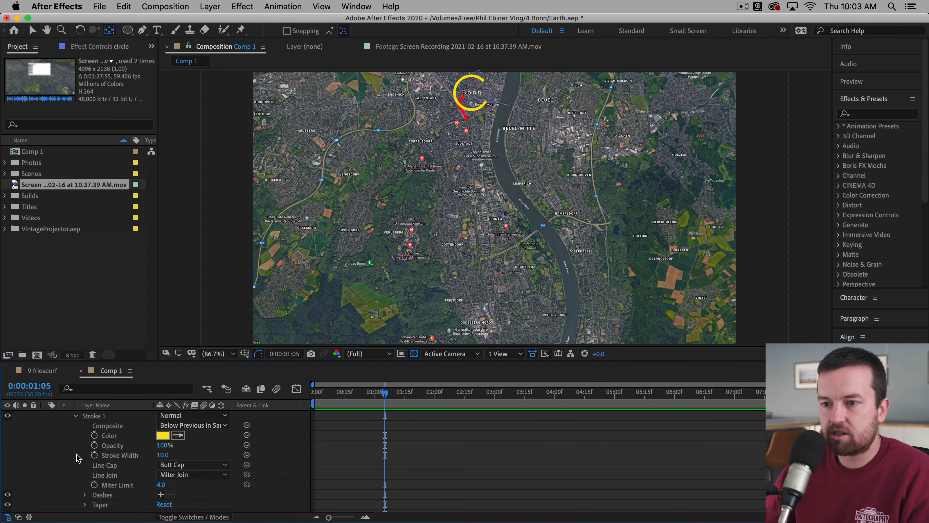
{"action": "left_click", "coordinate": [182, 465]}
{"action": "left_click", "coordinate": [199, 487]}
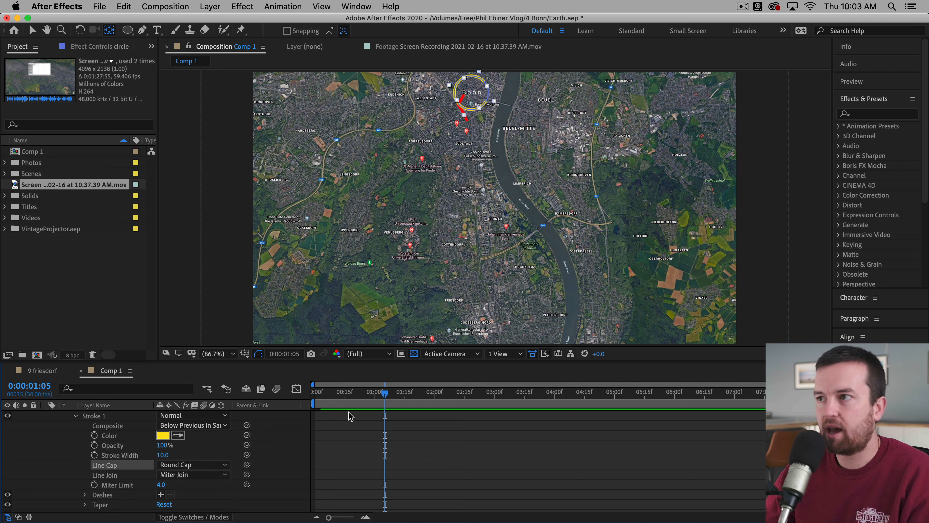
Step: Set the Line Cap of the road layer's Stroke 1 to Round Cap
{"action": "scroll", "coordinate": [330, 447], "scroll_direction": "down", "scroll_amount": 8}
{"action": "scroll", "coordinate": [55, 464], "scroll_direction": "down", "scroll_amount": 3}
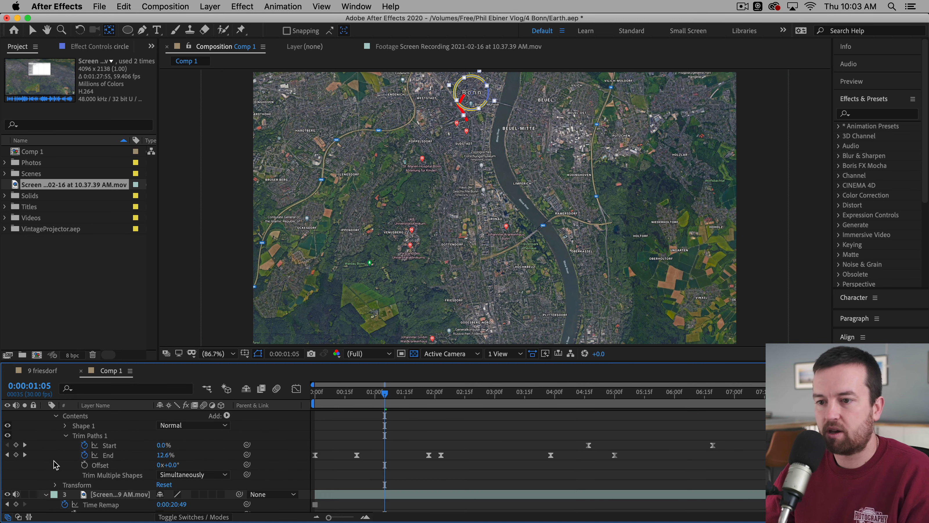
{"action": "left_click", "coordinate": [66, 426]}
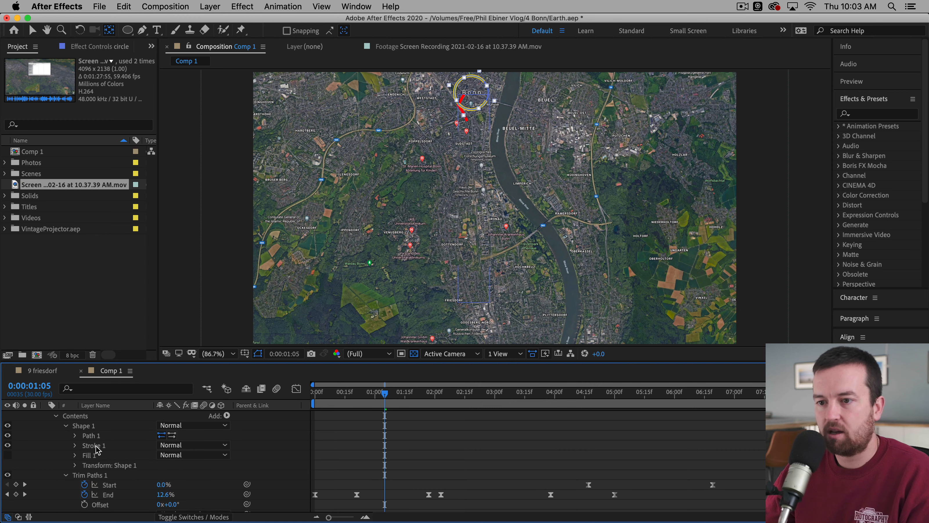
{"action": "left_click", "coordinate": [75, 445]}
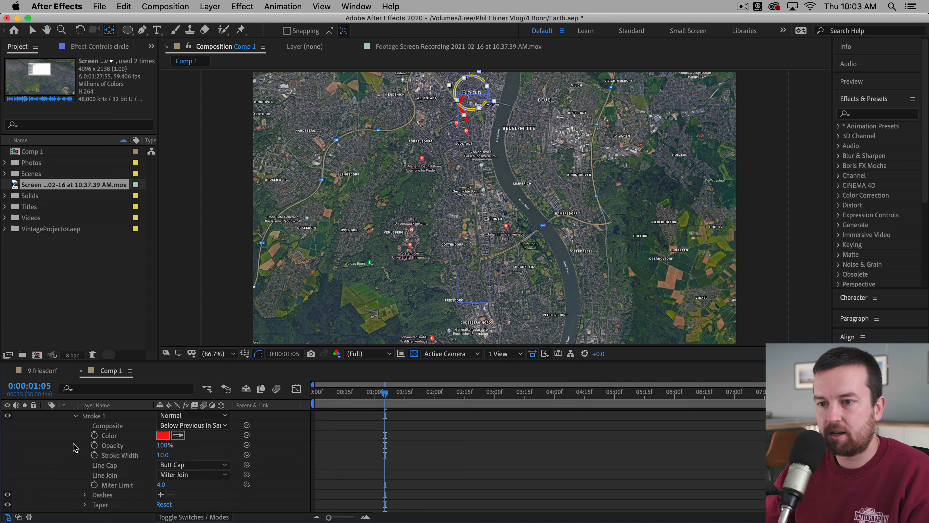
{"action": "left_click", "coordinate": [172, 465]}
{"action": "left_click", "coordinate": [189, 487]}
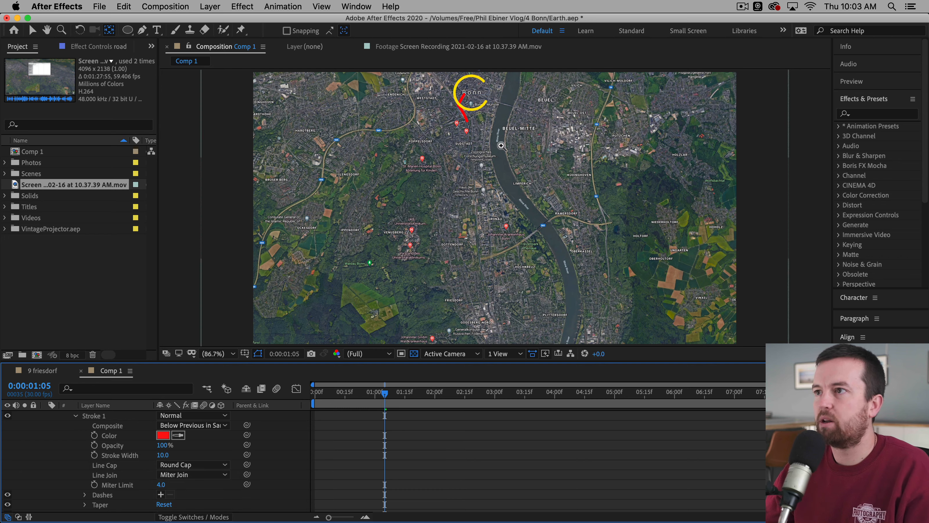
Step: Magnify the Comp 1 view to 400% around Bonn and preview the rounded ends of the circle and road strokes
{"action": "left_click", "coordinate": [496, 46]}
{"action": "left_click", "coordinate": [494, 93]}
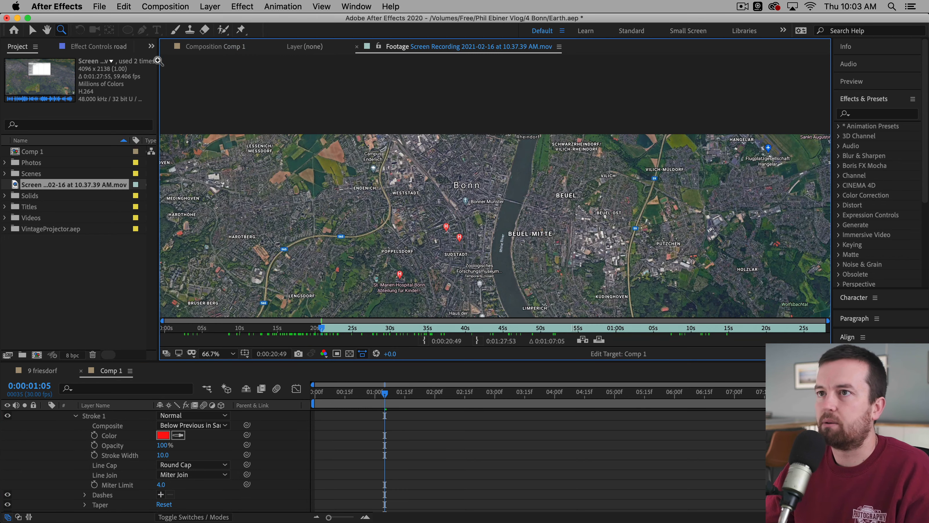
{"action": "left_click", "coordinate": [206, 47]}
{"action": "left_click", "coordinate": [508, 93]}
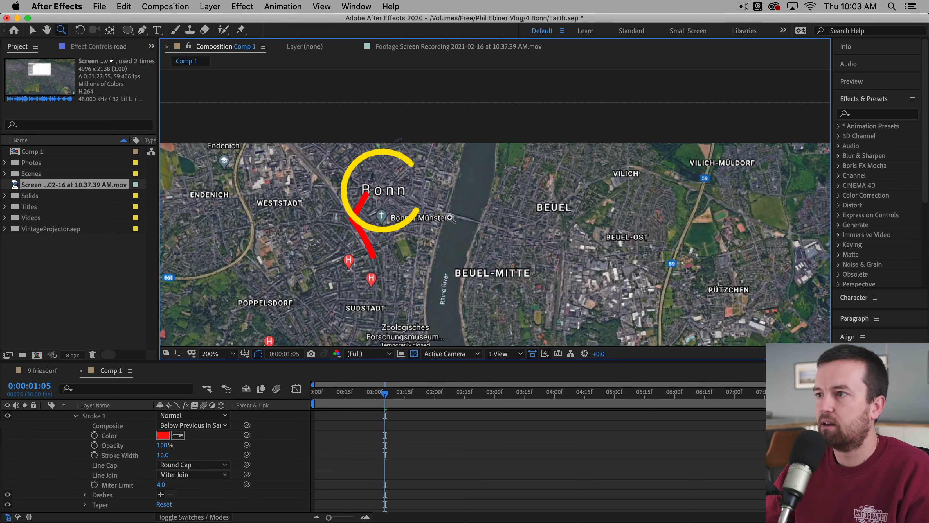
{"action": "left_click", "coordinate": [414, 177]}
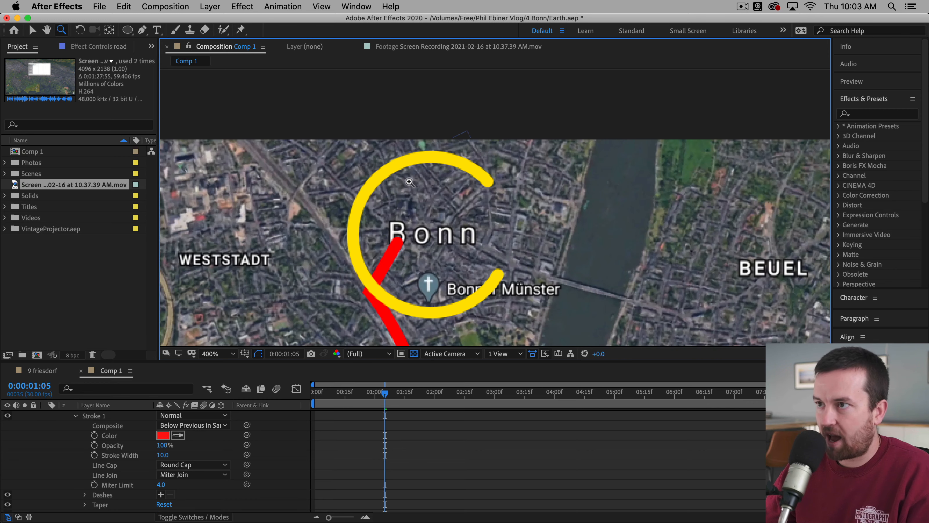
{"action": "scroll", "coordinate": [420, 220], "scroll_direction": "down", "scroll_amount": 2}
{"action": "left_click", "coordinate": [336, 456]}
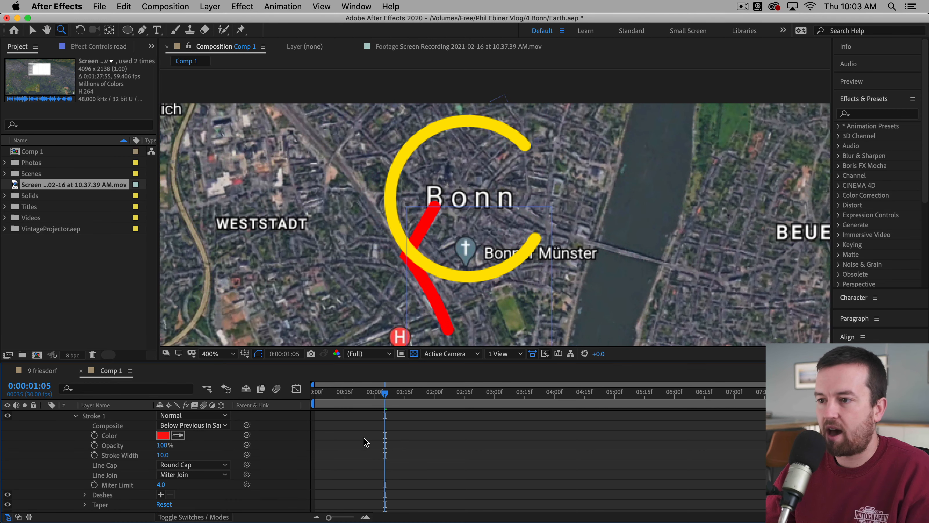
{"action": "scroll", "coordinate": [364, 434], "scroll_direction": "up", "scroll_amount": 5}
{"action": "scroll", "coordinate": [361, 427], "scroll_direction": "up", "scroll_amount": 2}
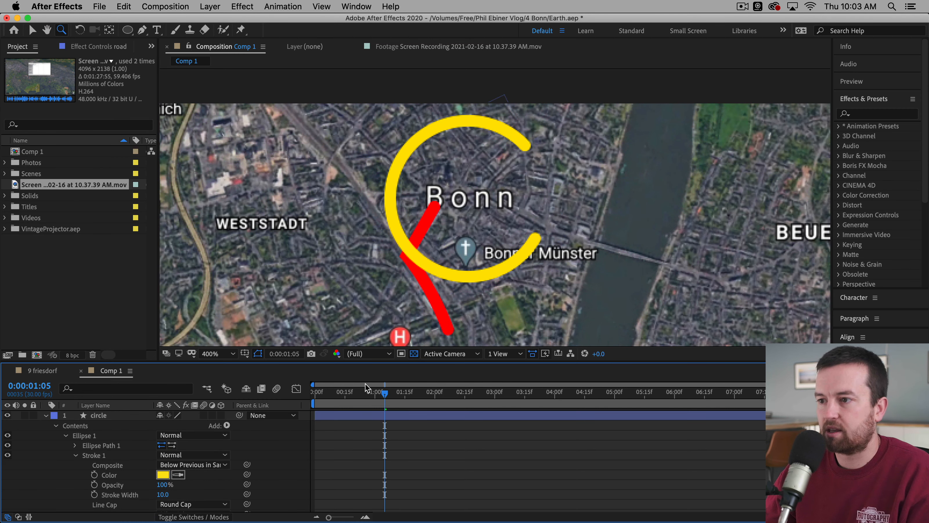
{"action": "key", "text": "space"}
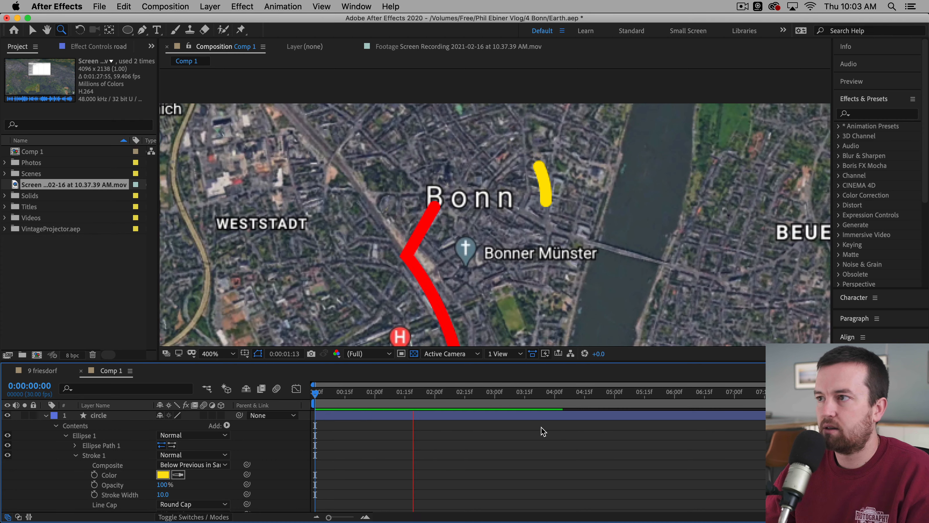
Step: Expand the circle stroke's Taper settings, set Start Length to 32%, and preview the tapered stroke from the start
{"action": "scroll", "coordinate": [75, 483], "scroll_direction": "down", "scroll_amount": 4}
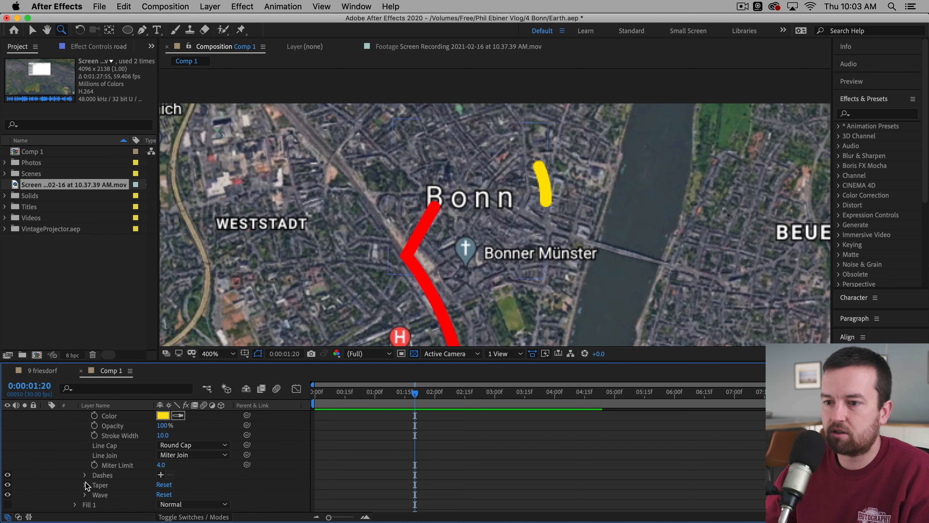
{"action": "left_click", "coordinate": [85, 484]}
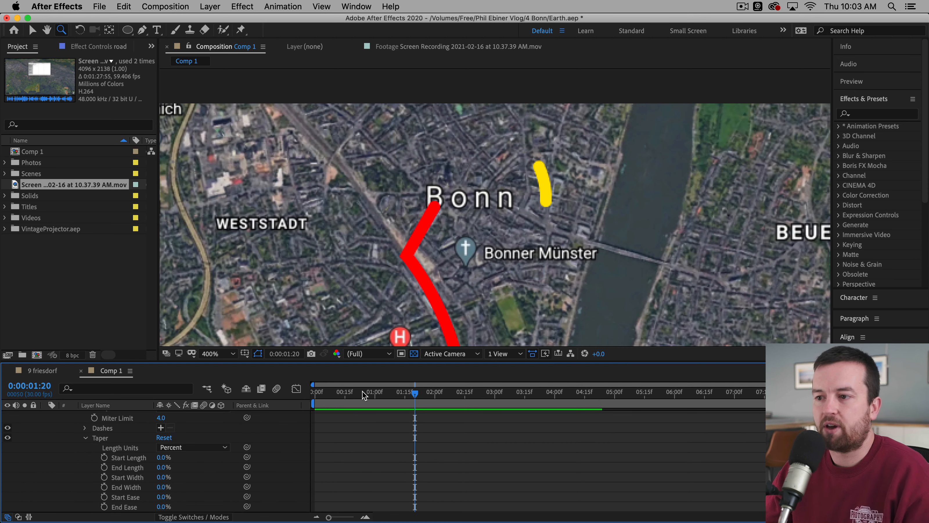
{"action": "left_click_drag", "start_coordinate": [366, 394], "coordinate": [391, 395]}
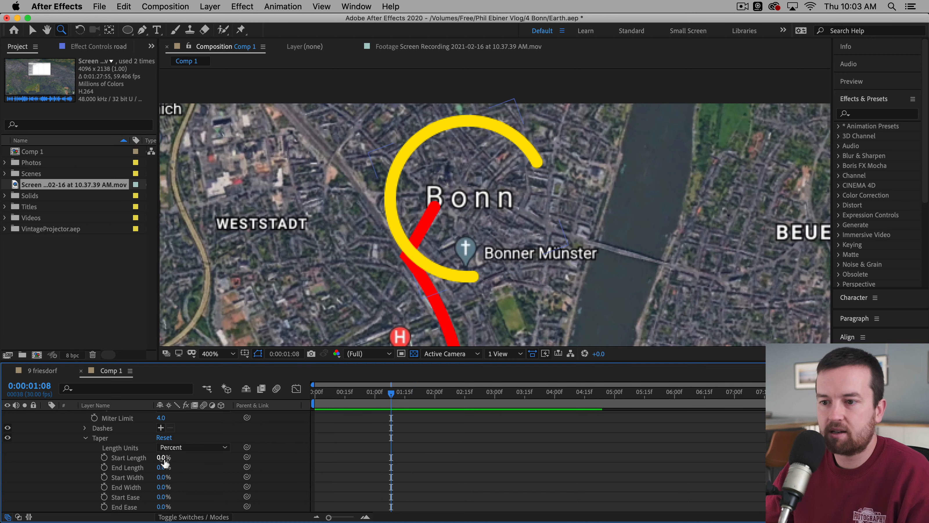
{"action": "mouse_move", "coordinate": [163, 479]}
{"action": "left_mouse_down"}
{"action": "mouse_move", "coordinate": [298, 478]}
{"action": "mouse_move", "coordinate": [228, 480]}
{"action": "left_mouse_up"}
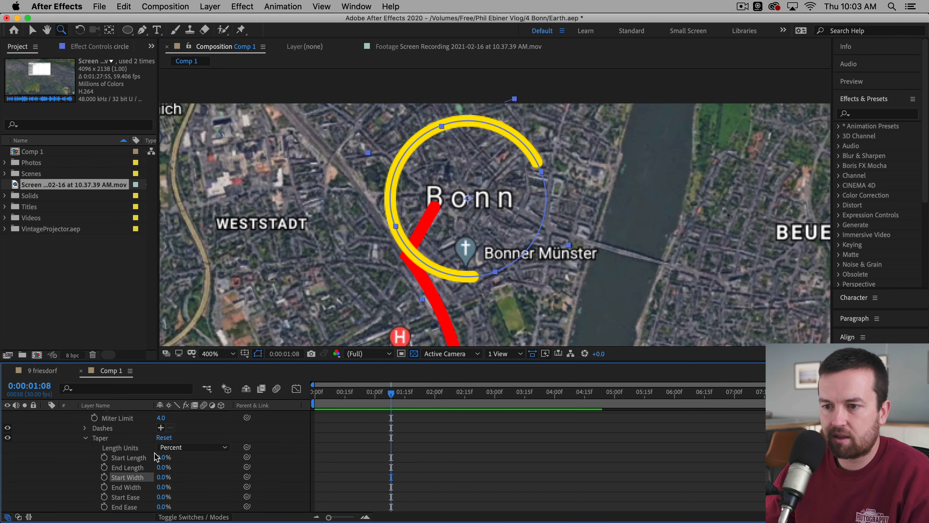
{"action": "mouse_move", "coordinate": [163, 460]}
{"action": "left_mouse_down"}
{"action": "mouse_move", "coordinate": [217, 454]}
{"action": "mouse_move", "coordinate": [200, 453]}
{"action": "left_mouse_up"}
{"action": "left_click_drag", "start_coordinate": [391, 392], "coordinate": [315, 393]}
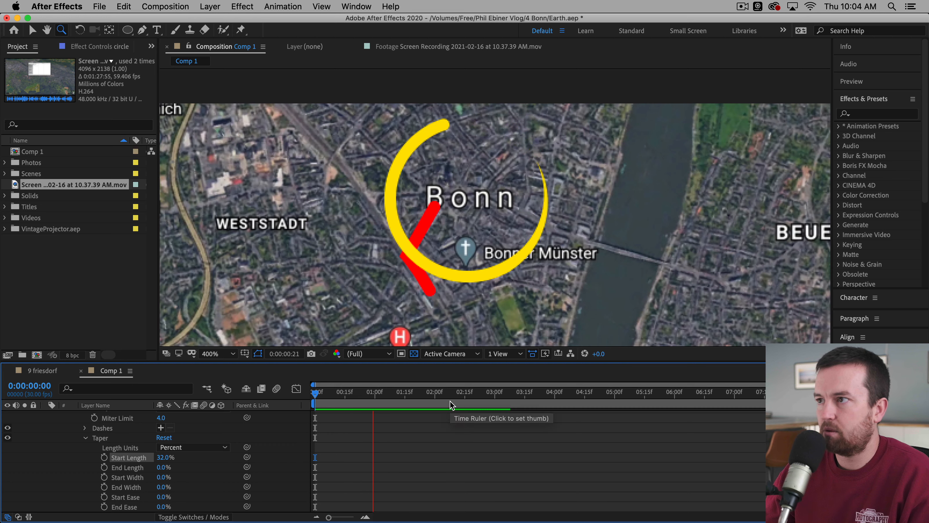
Step: Set the circle stroke's Taper End Length to 34% at frame 0:00:00:20 and preview the result
{"action": "left_click", "coordinate": [346, 401]}
{"action": "left_click_drag", "start_coordinate": [346, 401], "coordinate": [354, 401]}
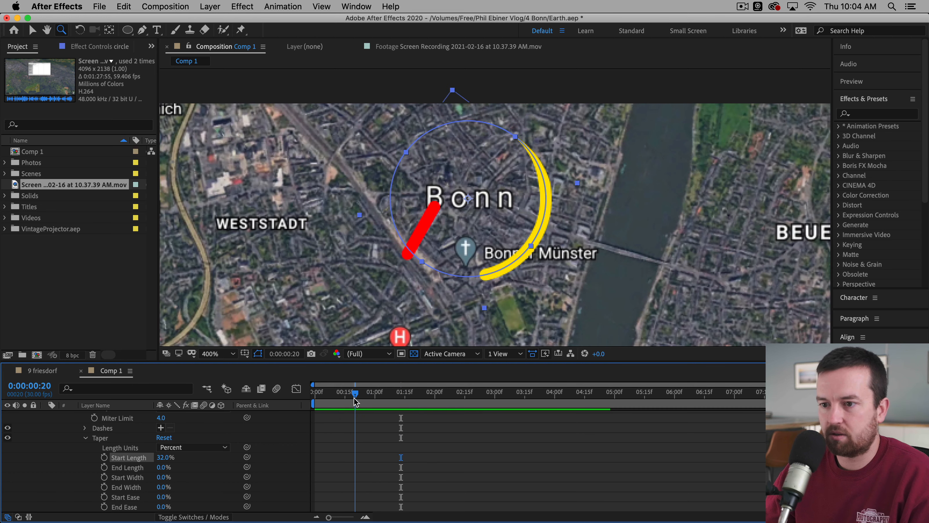
{"action": "left_click_drag", "start_coordinate": [162, 470], "coordinate": [190, 474]}
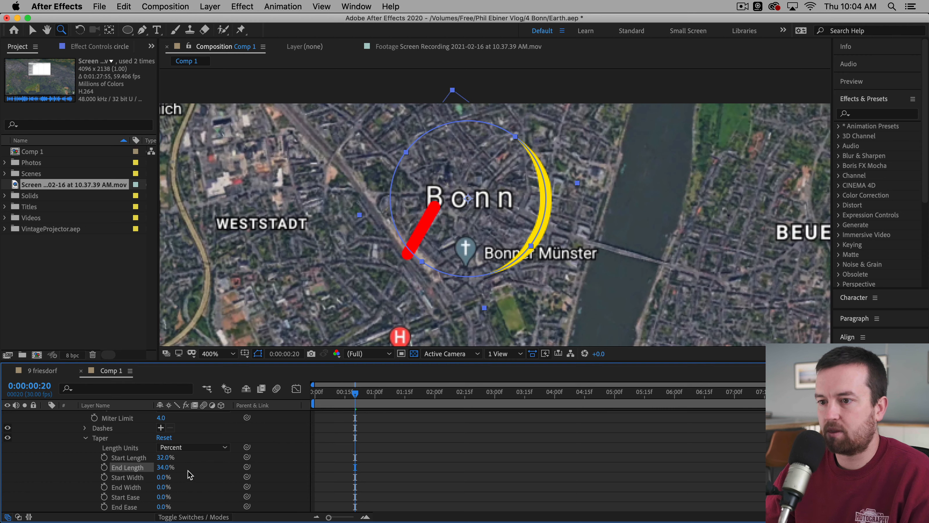
{"action": "key", "text": "space"}
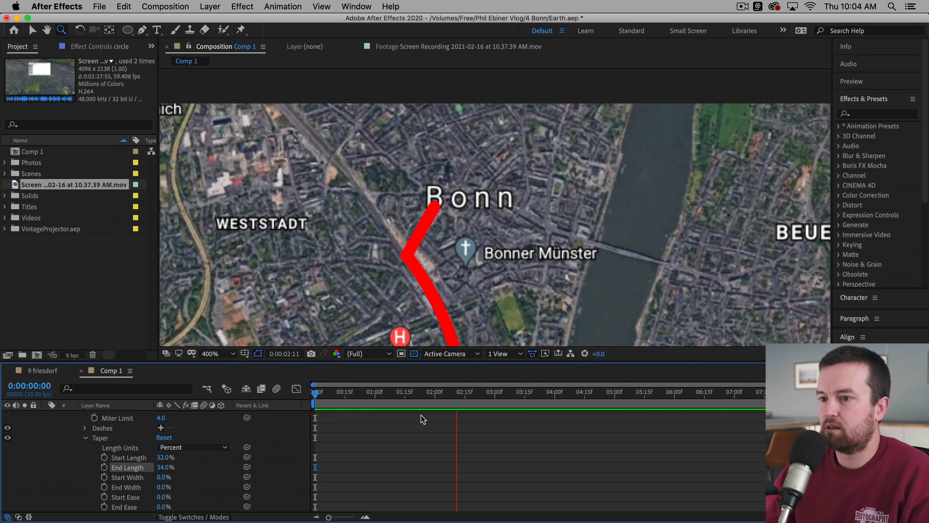
{"action": "key", "text": "space"}
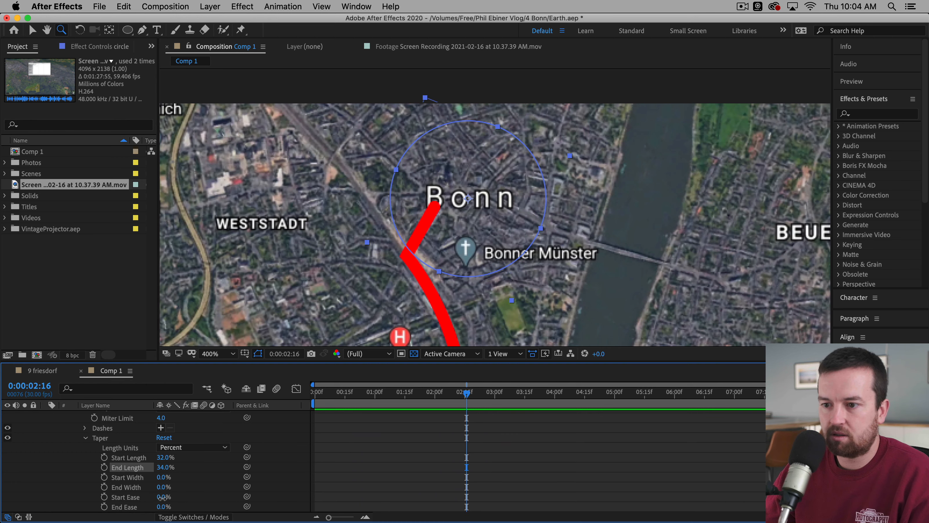
Step: Set the circle stroke's Taper to Start Width 14%, End Width 31%, Start Ease 23% and End Ease 22%, then preview it
{"action": "mouse_move", "coordinate": [162, 497]}
{"action": "left_mouse_down"}
{"action": "mouse_move", "coordinate": [172, 507]}
{"action": "mouse_move", "coordinate": [168, 477]}
{"action": "mouse_move", "coordinate": [177, 487]}
{"action": "left_mouse_up"}
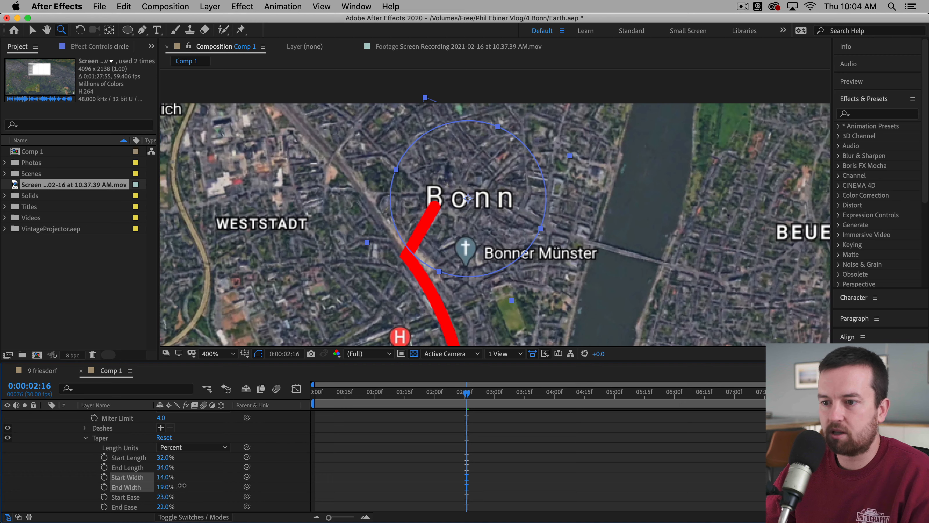
{"action": "left_click_drag", "start_coordinate": [324, 394], "coordinate": [371, 397]}
{"action": "key", "text": "space"}
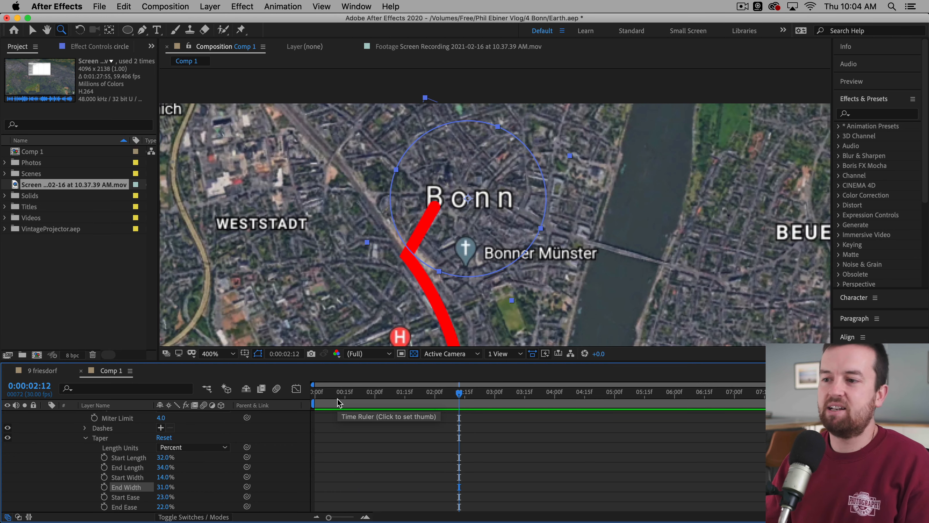
Step: Collapse the circle and road layers, deselect everything, and fit the composition view with Fit up to 200%
{"action": "scroll", "coordinate": [55, 417], "scroll_direction": "up", "scroll_amount": 5}
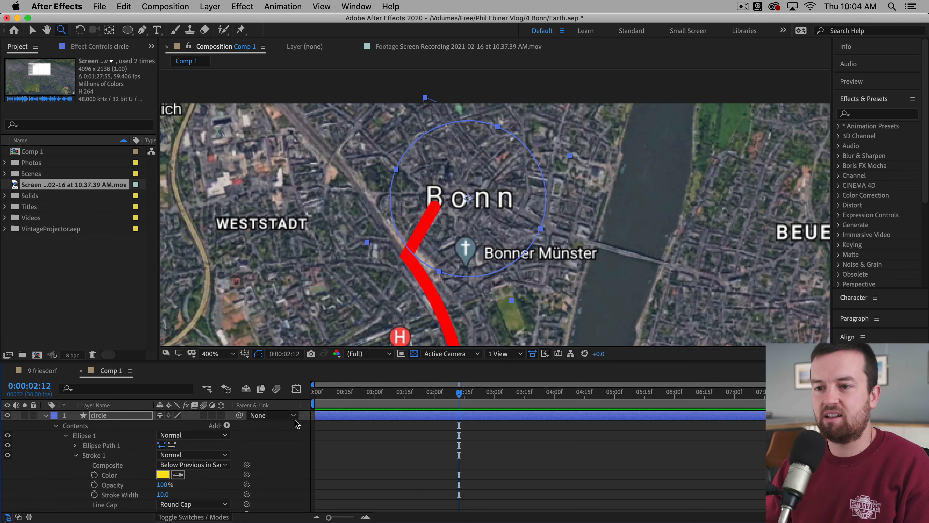
{"action": "left_click", "coordinate": [45, 416]}
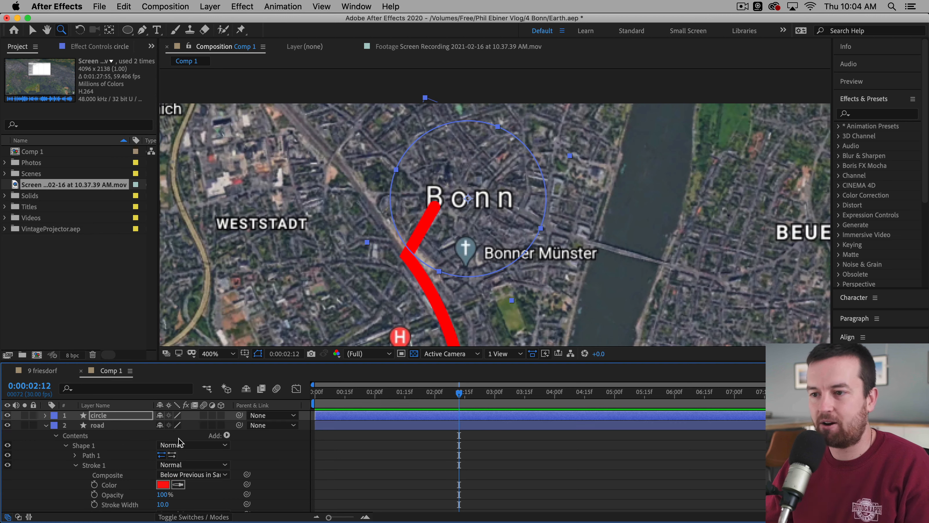
{"action": "left_click", "coordinate": [45, 425]}
{"action": "left_click", "coordinate": [442, 474]}
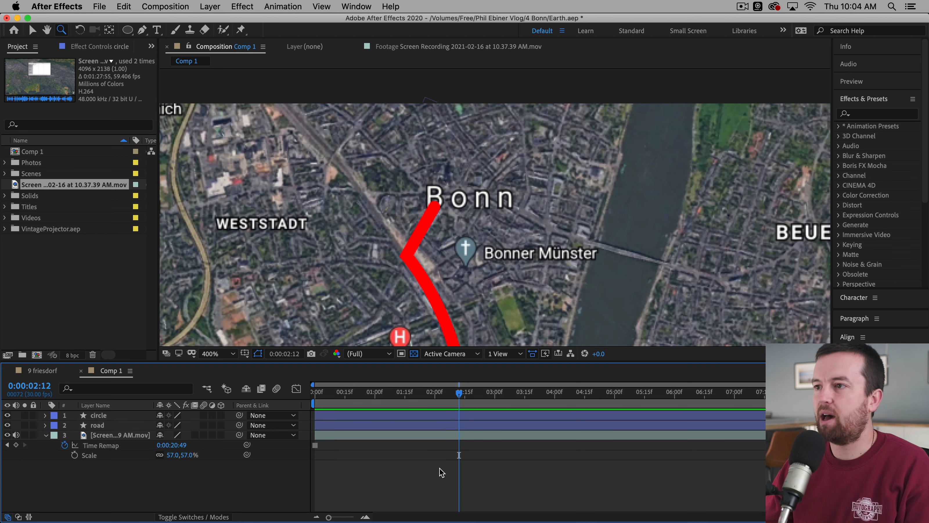
{"action": "left_click", "coordinate": [231, 355]}
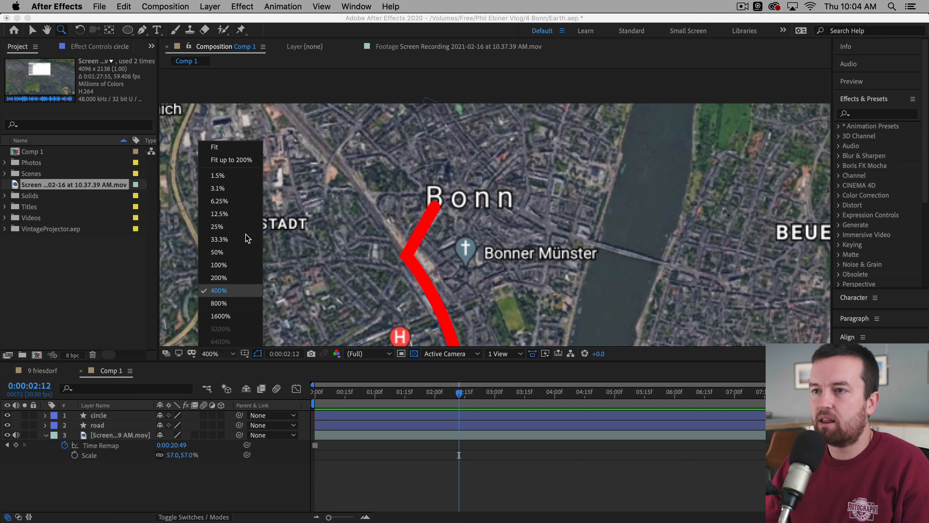
{"action": "left_click", "coordinate": [244, 164]}
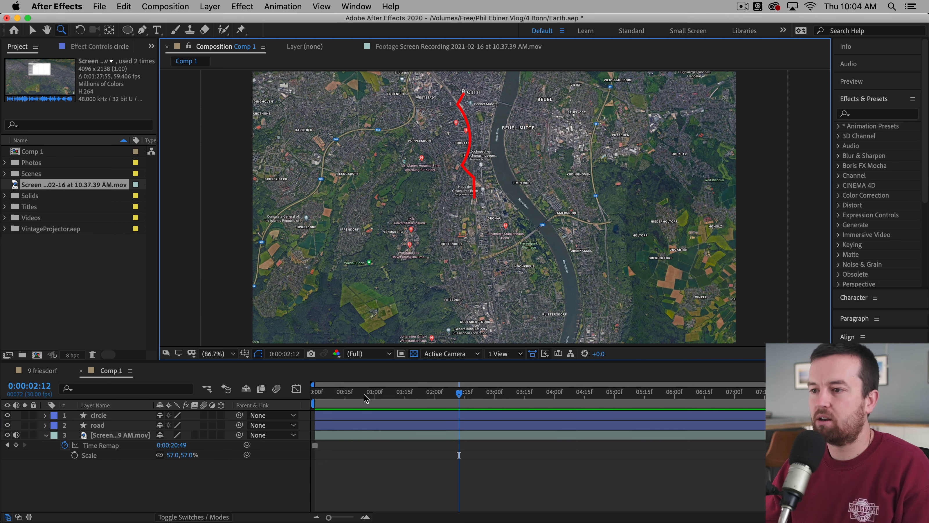
Step: Preview the full map animation from the start, then select the circle layer and preview it again
{"action": "left_click", "coordinate": [383, 393]}
{"action": "left_click_drag", "start_coordinate": [392, 399], "coordinate": [277, 403]}
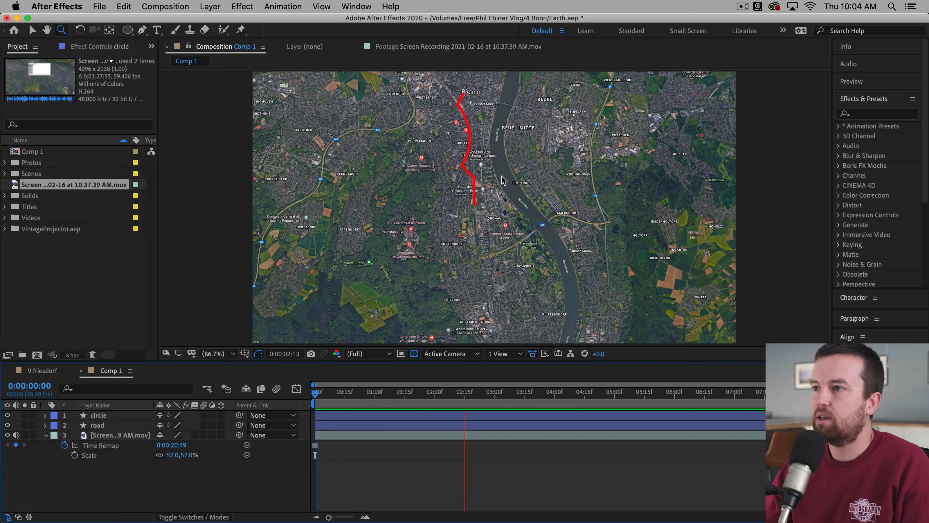
{"action": "key", "text": "space"}
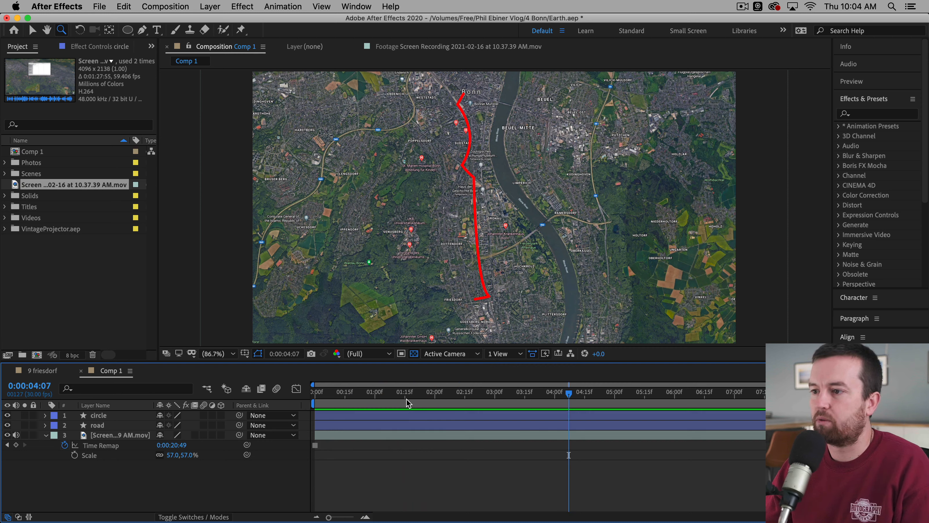
{"action": "left_click", "coordinate": [402, 415]}
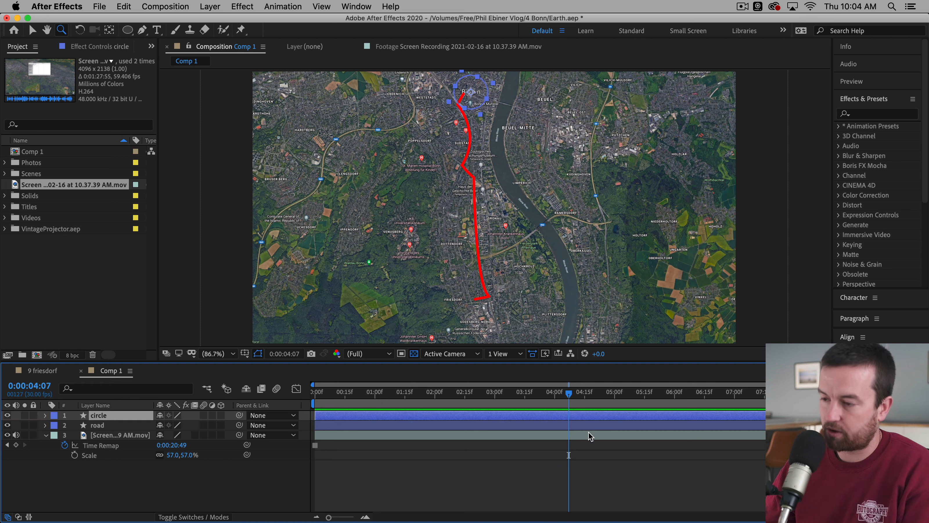
{"action": "key", "text": "Home"}
{"action": "key", "text": "space"}
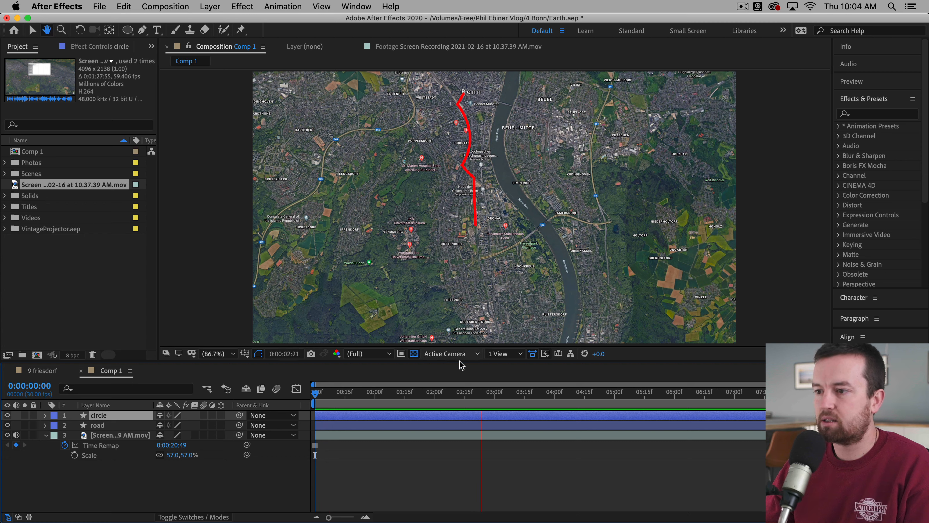
Step: Reveal the road layer's Start and End keyframes, compress them proportionally so the last falls just before 5 seconds, and preview the faster route
{"action": "key", "text": "space"}
{"action": "left_click", "coordinate": [411, 425]}
{"action": "key", "text": "u"}
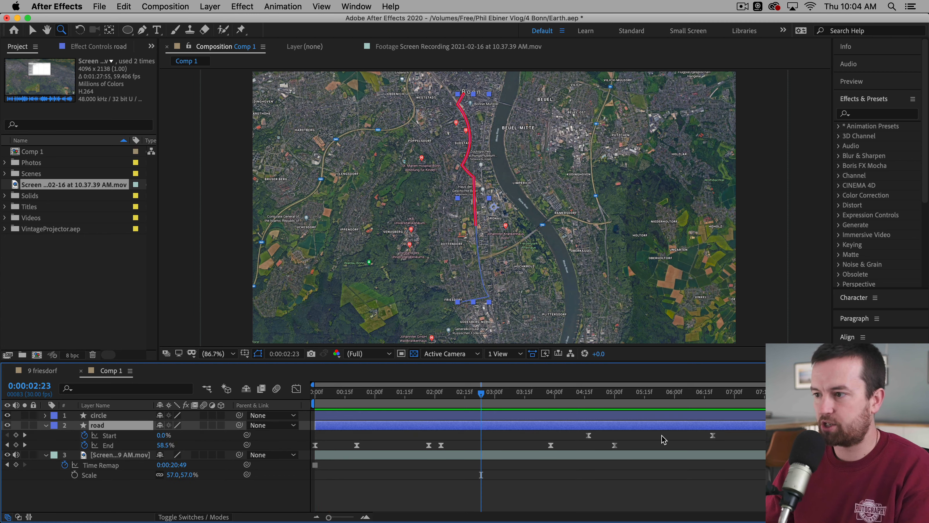
{"action": "left_click_drag", "start_coordinate": [449, 395], "coordinate": [271, 475]}
{"action": "left_click_drag", "start_coordinate": [764, 489], "coordinate": [293, 426]}
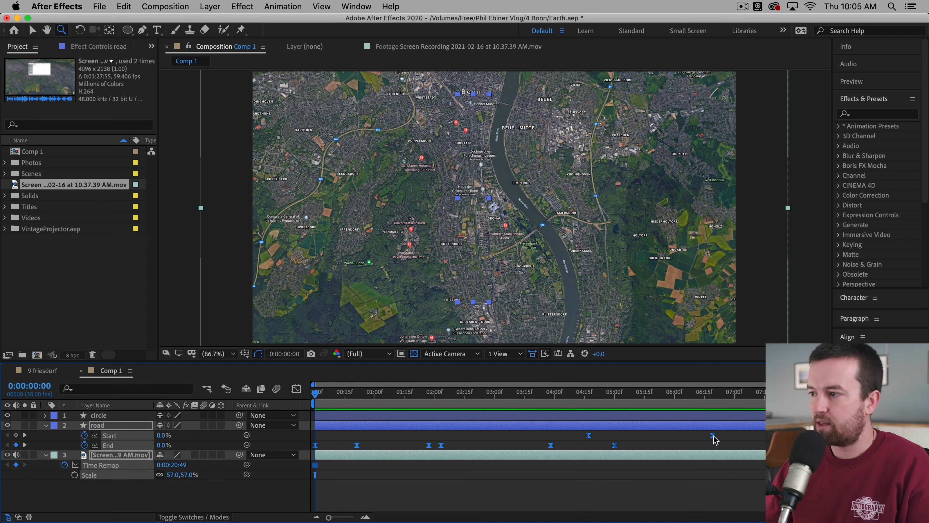
{"action": "key", "text": "alt"}
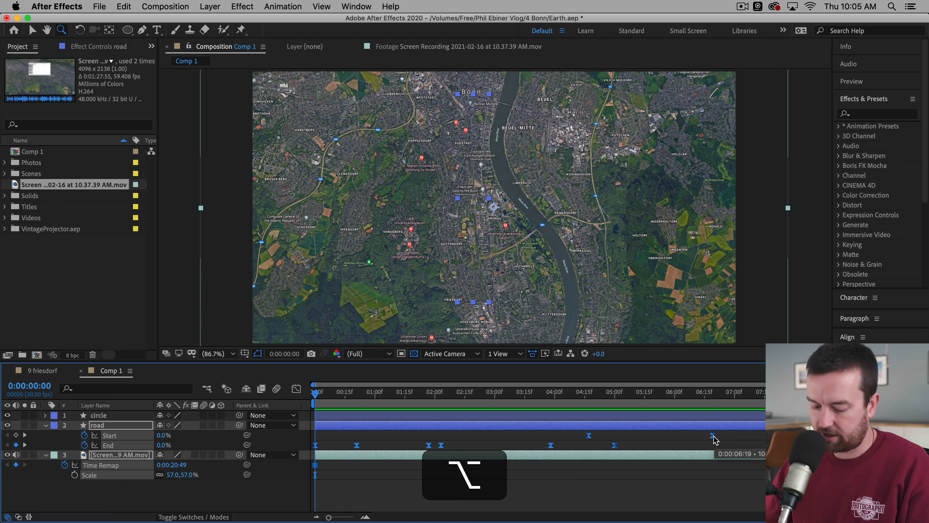
{"action": "mouse_move", "coordinate": [715, 439]}
{"action": "left_mouse_down"}
{"action": "mouse_move", "coordinate": [608, 447]}
{"action": "mouse_move", "coordinate": [751, 438]}
{"action": "mouse_move", "coordinate": [286, 455]}
{"action": "left_mouse_up"}
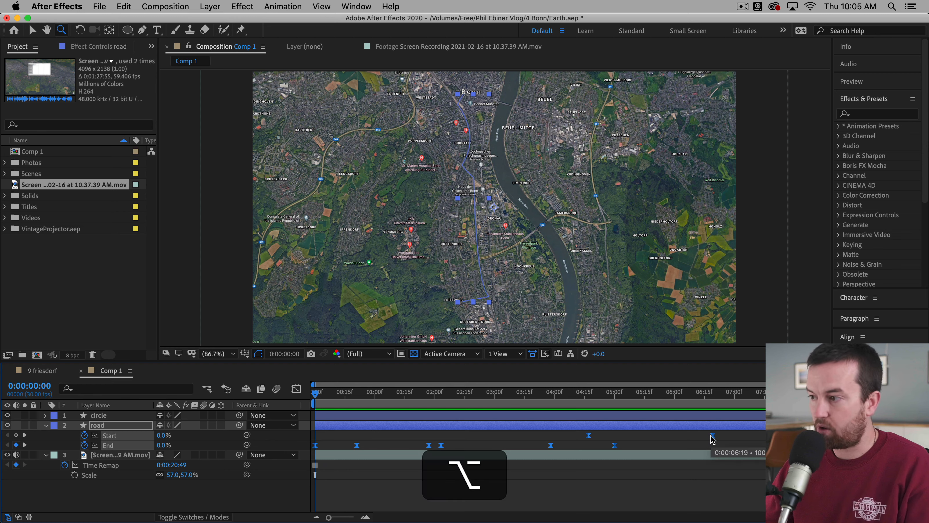
{"action": "left_click_drag", "start_coordinate": [713, 436], "coordinate": [611, 443]}
{"action": "key", "text": "space"}
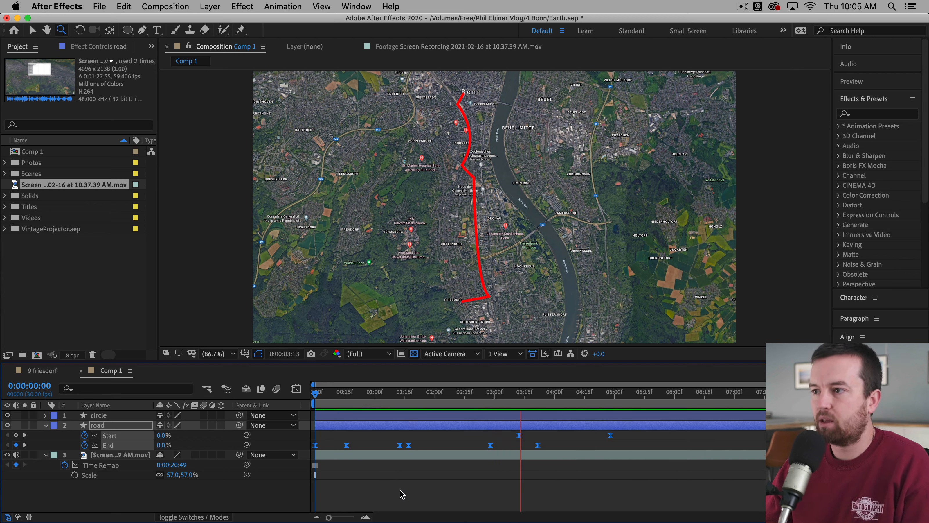
{"action": "key", "text": "space"}
{"action": "left_click", "coordinate": [420, 494]}
Step: Duplicate the circle layer at frame 0:00:00:24 and move the copy over Friesdorf at the route's end
{"action": "left_click", "coordinate": [363, 400]}
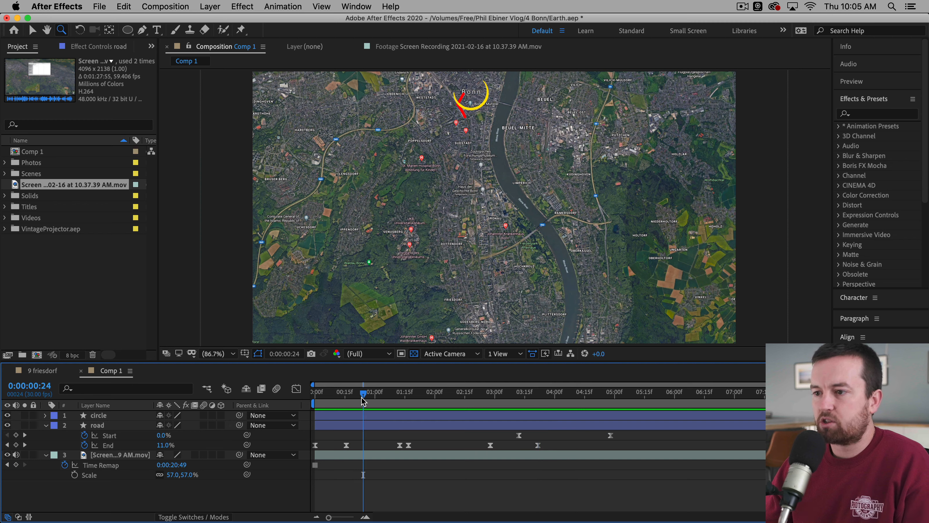
{"action": "left_click", "coordinate": [348, 415], "text": "super"}
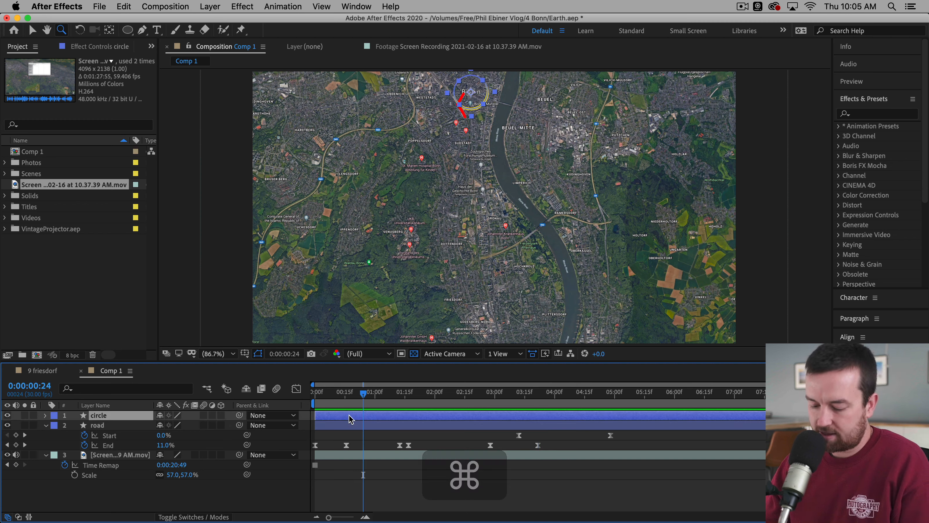
{"action": "key", "text": "super+d"}
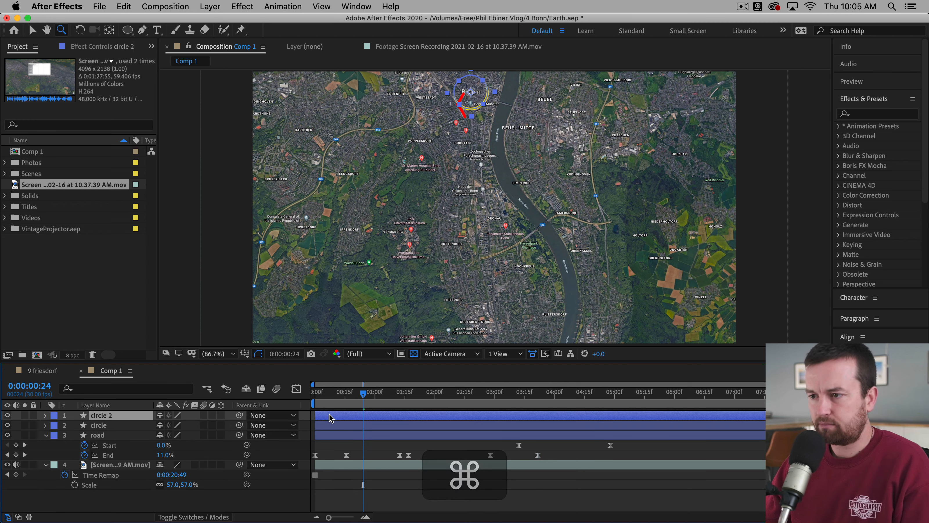
{"action": "key", "text": "v"}
{"action": "left_click_drag", "start_coordinate": [487, 87], "coordinate": [463, 299]}
Step: Shift the Friesdorf circle's layer to start at about 0:00:02:25, as the route arrives, and preview the animation
{"action": "mouse_move", "coordinate": [500, 398]}
{"action": "left_mouse_down"}
{"action": "mouse_move", "coordinate": [550, 399]}
{"action": "mouse_move", "coordinate": [501, 407]}
{"action": "left_mouse_up"}
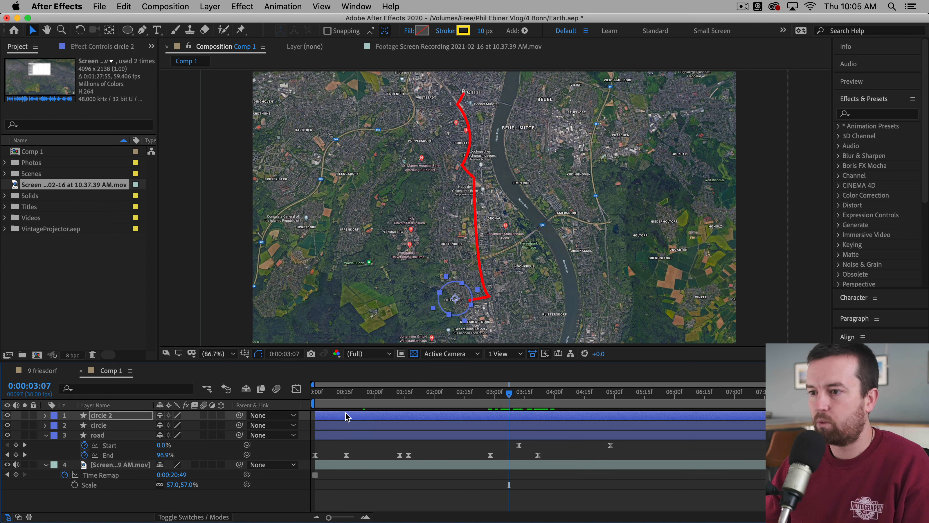
{"action": "left_click_drag", "start_coordinate": [346, 417], "coordinate": [515, 424]}
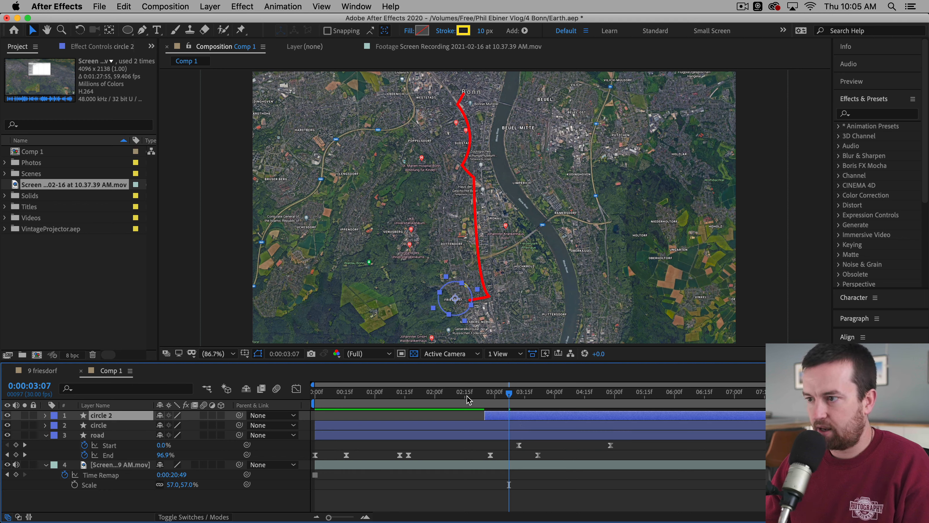
{"action": "key", "text": "Home"}
{"action": "key", "text": "space"}
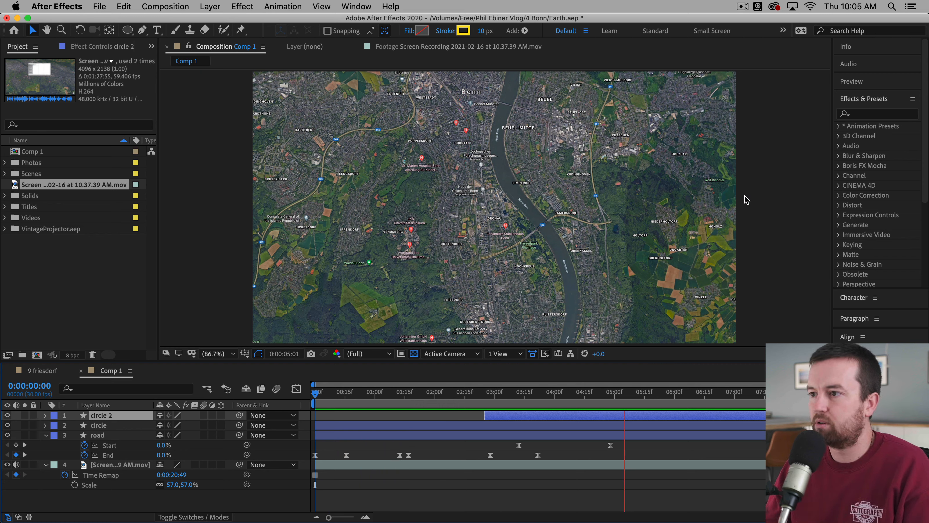
{"action": "key", "text": "space"}
Step: Scrub through the route animation and replay it from the start to check the timing of both circles
{"action": "left_click_drag", "start_coordinate": [340, 392], "coordinate": [417, 409]}
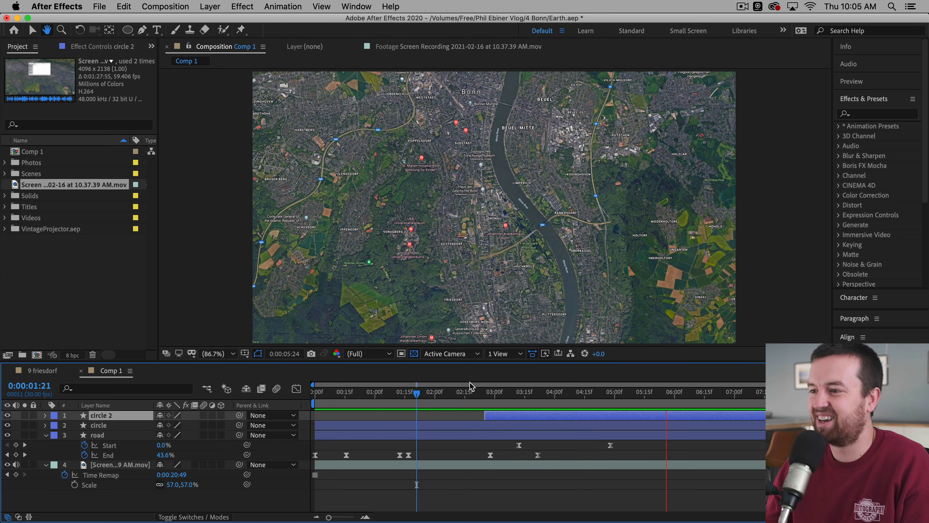
{"action": "left_click", "coordinate": [450, 392]}
{"action": "left_click_drag", "start_coordinate": [326, 399], "coordinate": [315, 393]}
{"action": "key", "text": "space"}
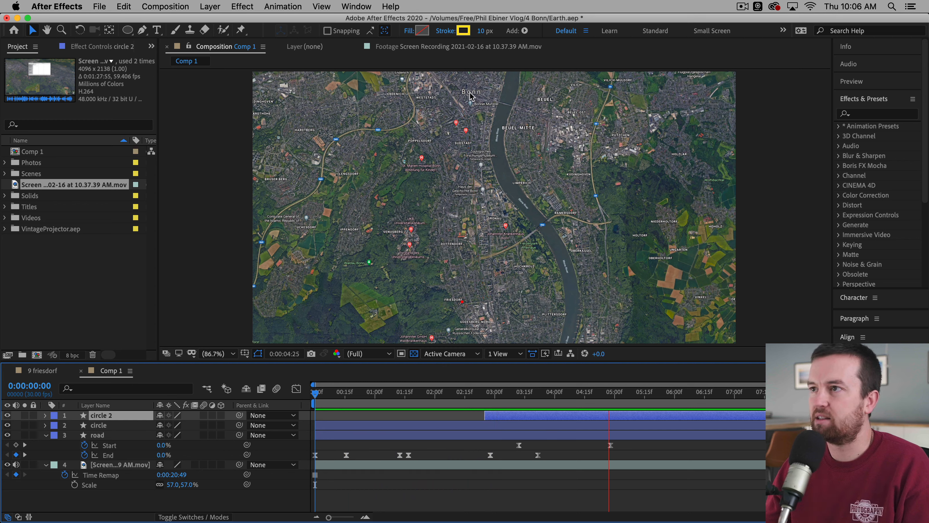
{"action": "key", "text": "space"}
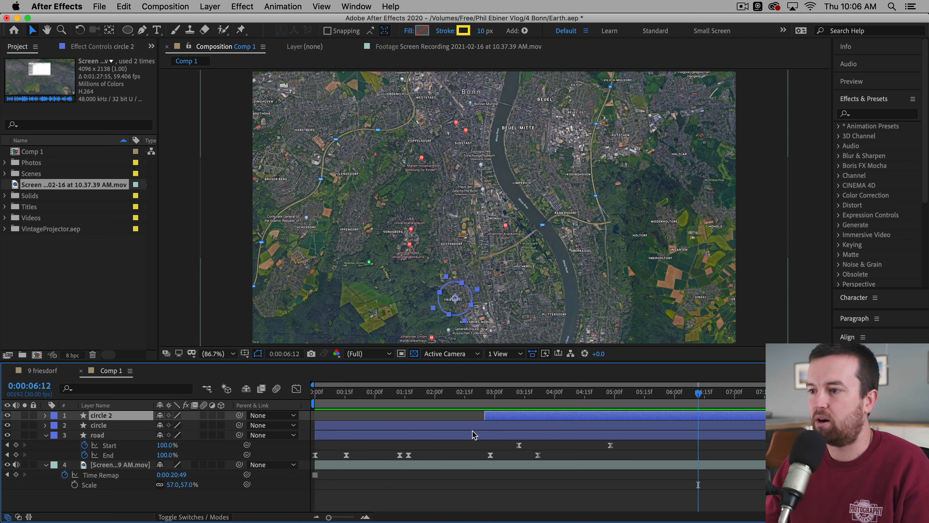
Step: Move the road's first Start keyframe earlier to about 0:00:01:06 and preview the route erasing behind itself
{"action": "left_click_drag", "start_coordinate": [479, 392], "coordinate": [431, 415]}
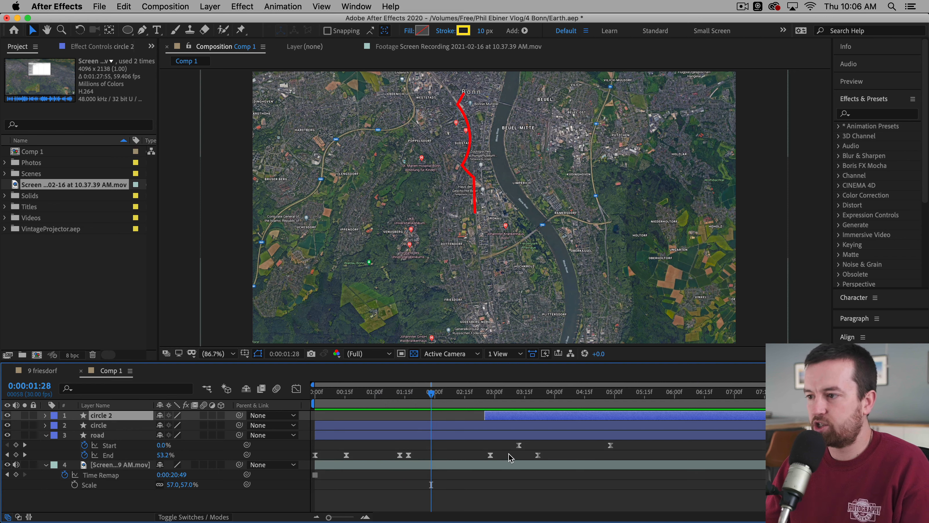
{"action": "left_click_drag", "start_coordinate": [519, 445], "coordinate": [387, 448]}
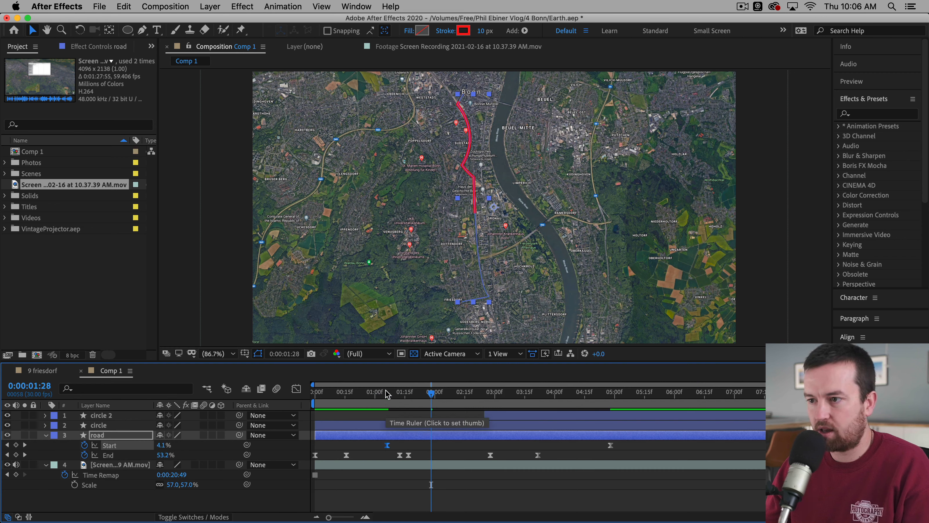
{"action": "left_click", "coordinate": [384, 392]}
{"action": "key", "text": "Home"}
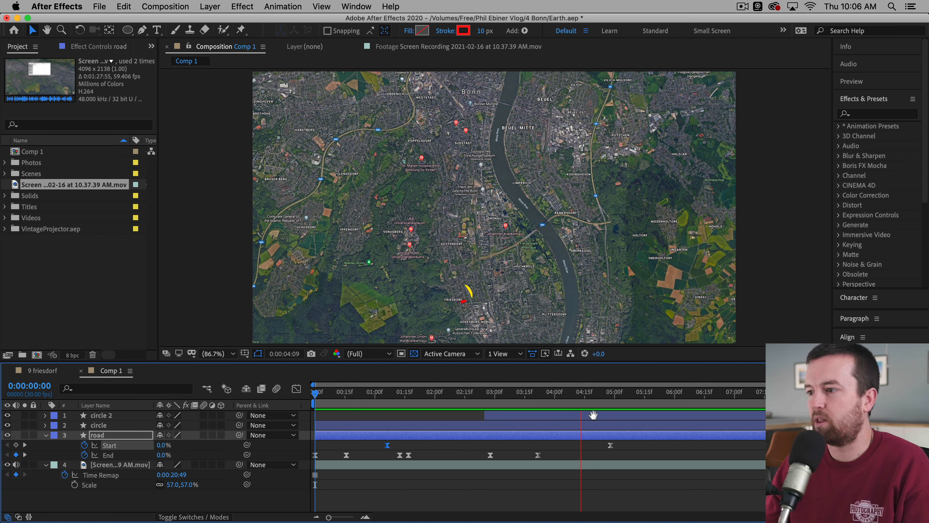
{"action": "key", "text": "space"}
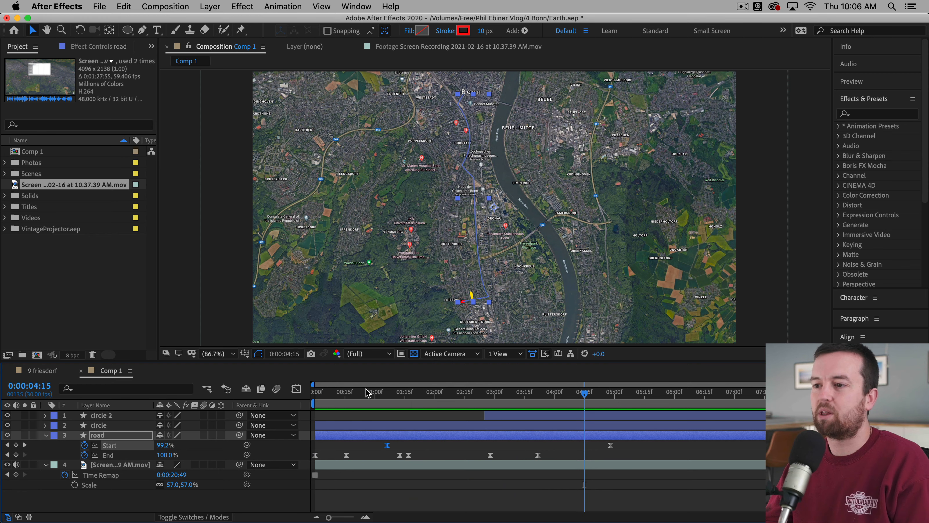
Step: Replay the animation from the start, then scrub to frame 0:00:02:14 to inspect the partly drawn route
{"action": "left_click_drag", "start_coordinate": [369, 393], "coordinate": [183, 392]}
{"action": "key", "text": "space"}
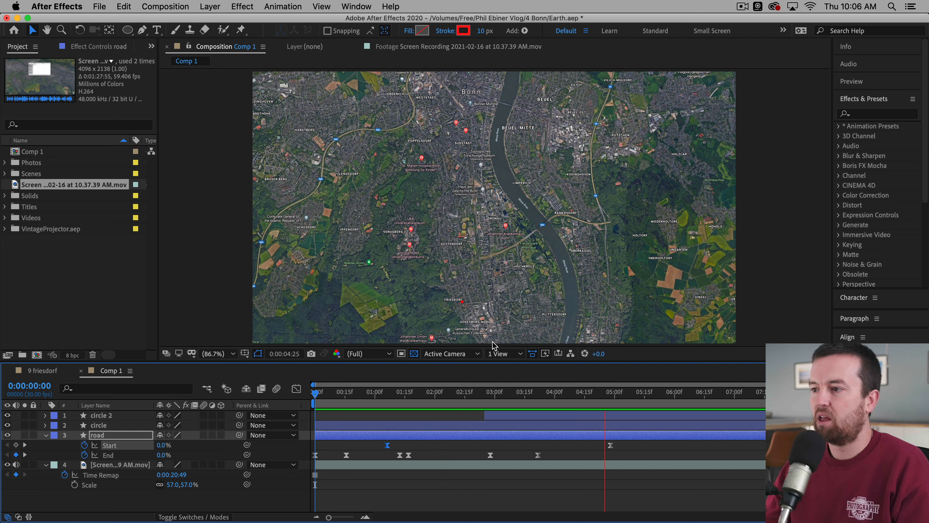
{"action": "left_click_drag", "start_coordinate": [558, 400], "coordinate": [464, 425]}
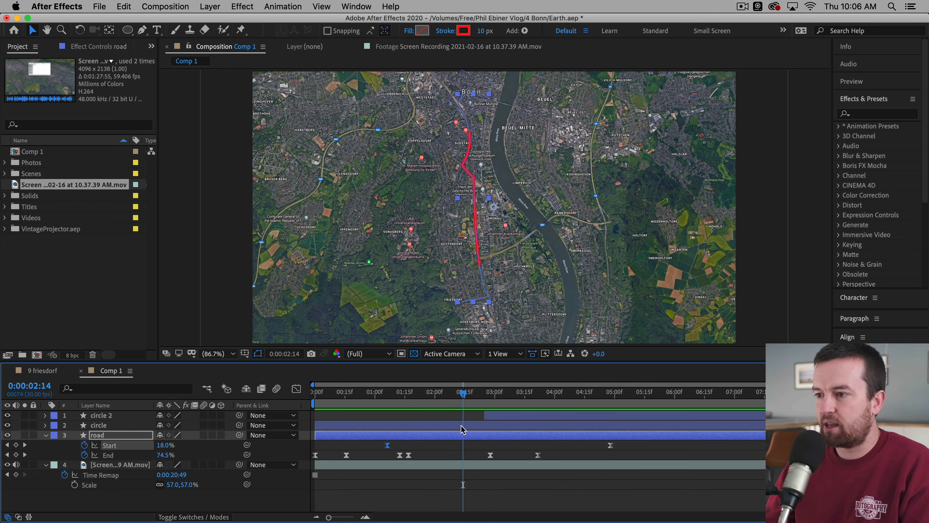
Step: Show the layer blending mode settings and look through the modes available for the road layer
{"action": "left_click", "coordinate": [205, 517]}
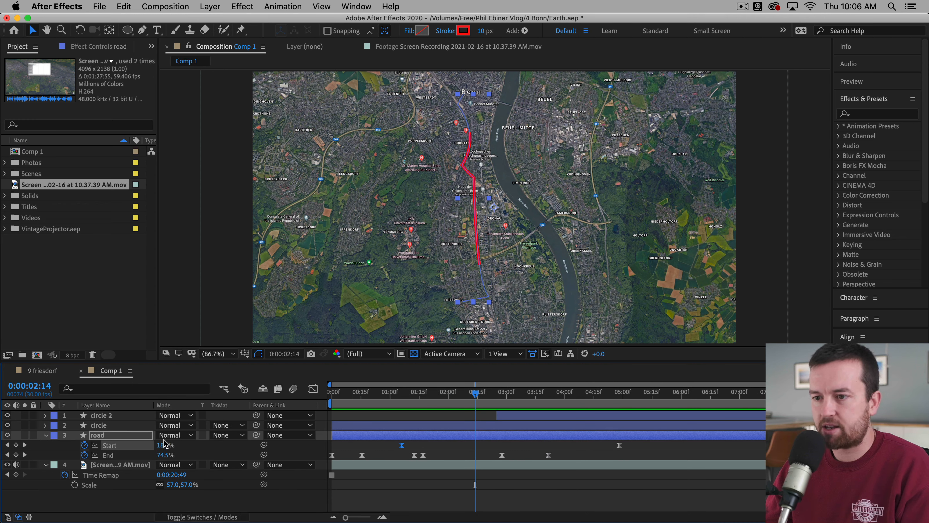
{"action": "left_click", "coordinate": [179, 435]}
{"action": "key", "text": "Escape"}
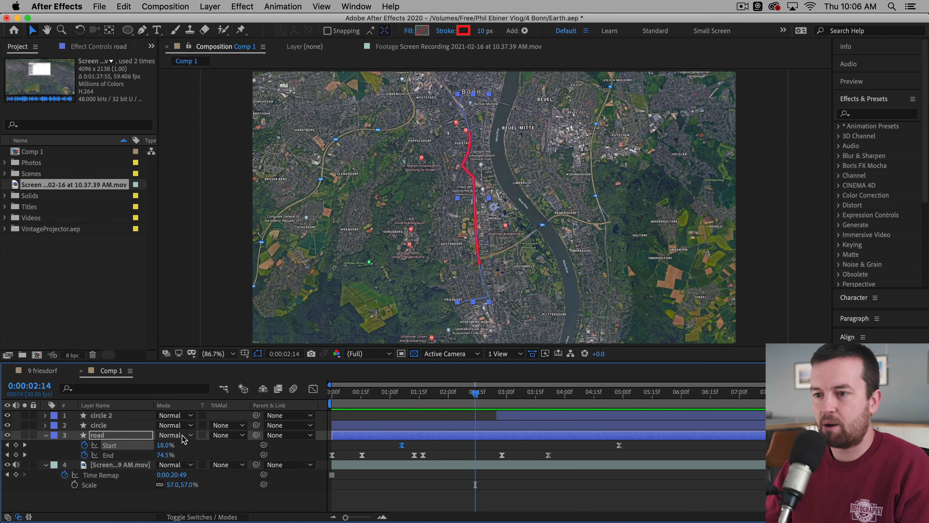
{"action": "left_click", "coordinate": [143, 436]}
{"action": "left_click", "coordinate": [183, 435]}
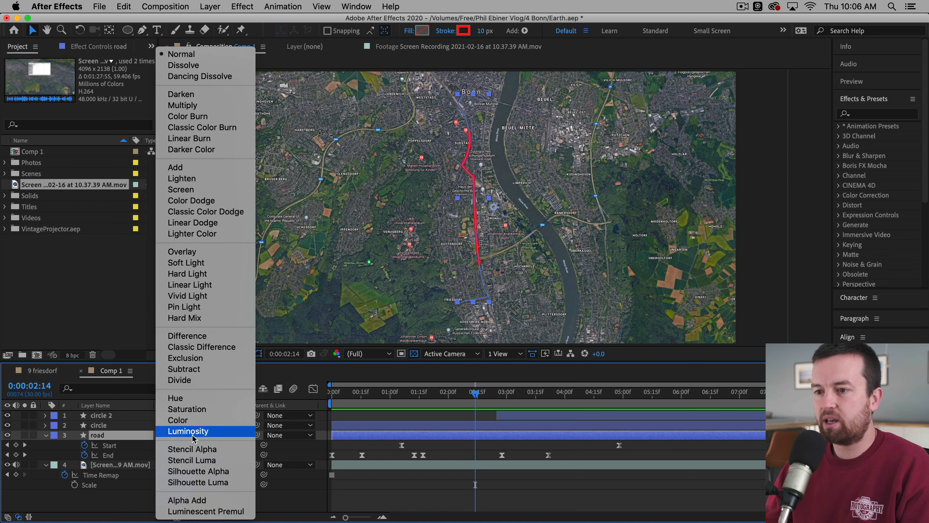
{"action": "key", "text": "Escape"}
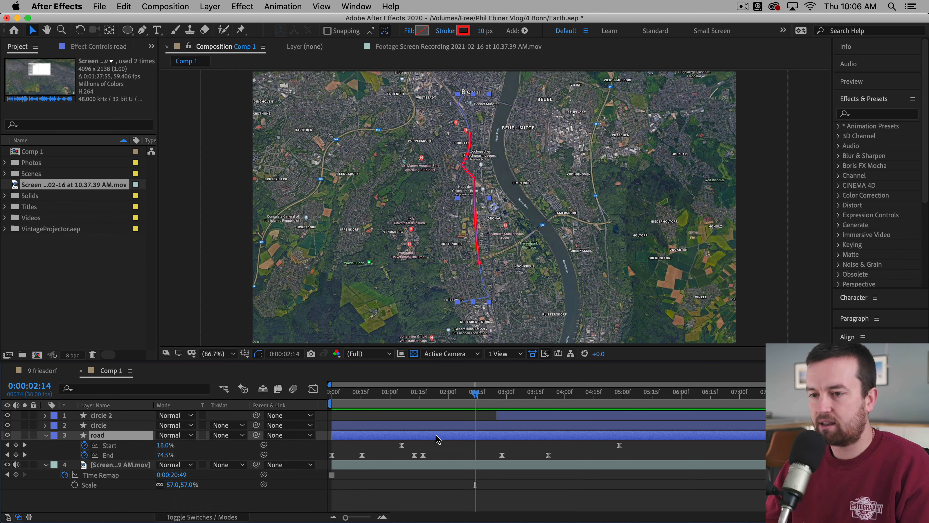
Step: Cycle the road layer's blending mode through Dissolve and Multiply to Add, then deselect the layer
{"action": "key", "text": "shift"}
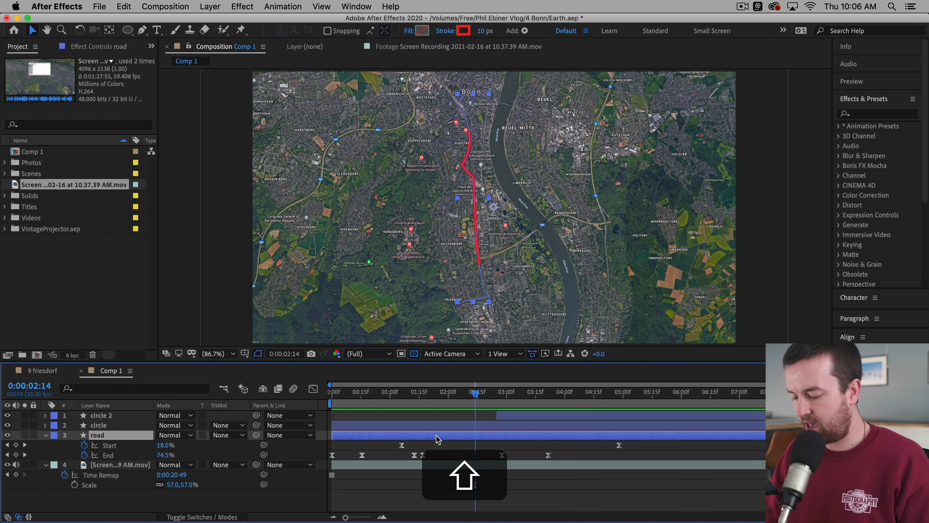
{"action": "key", "text": "shift+equal"}
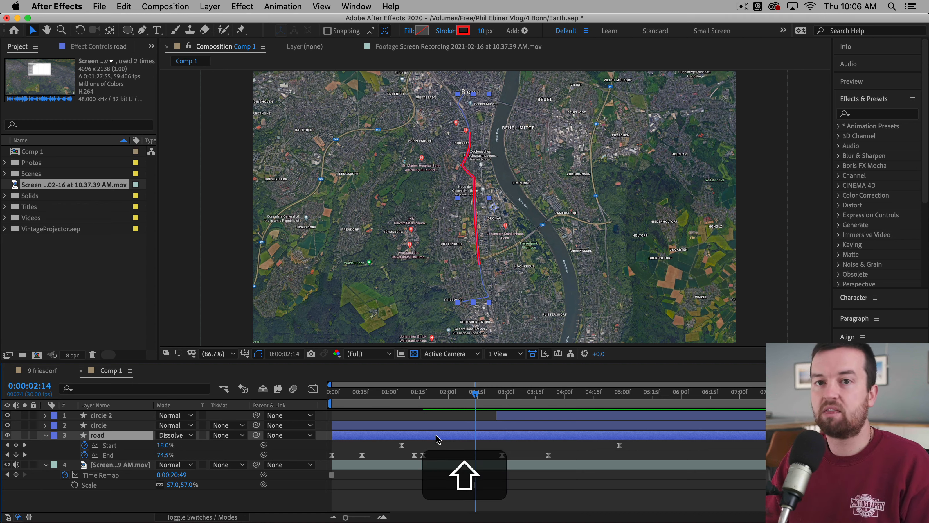
{"action": "key", "text": "shift+equal"}
{"action": "key", "text": "shift+equal"}
{"action": "key", "text": "shift+equal"}
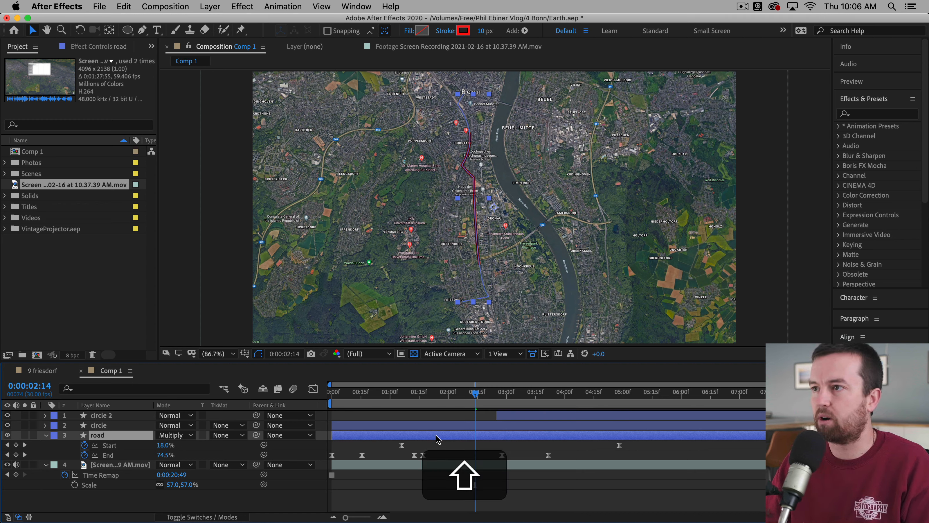
{"action": "key", "text": "shift+equal"}
{"action": "key", "text": "shift+equal"}
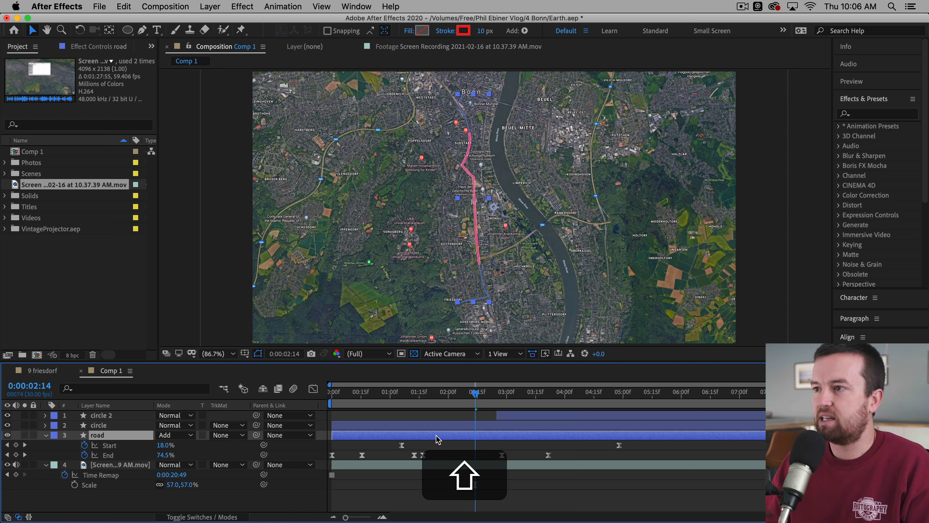
{"action": "key", "text": "shift+equal"}
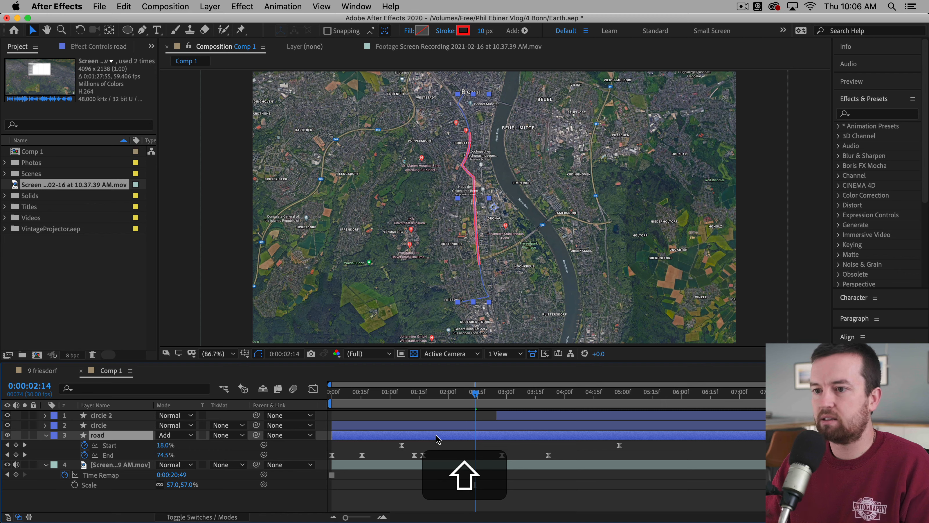
{"action": "key", "text": "F2"}
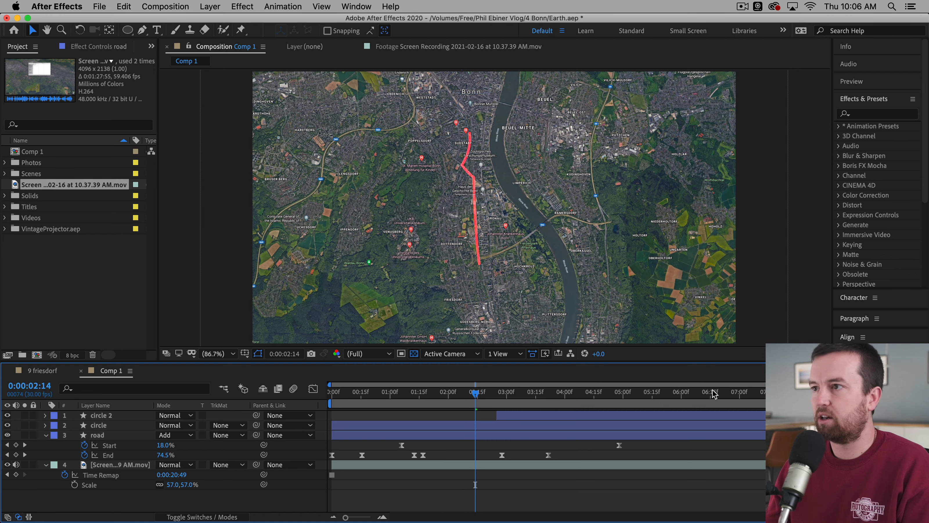
Step: Select both circle layers at frame 0:00:00:28 and set their blending mode to Add
{"action": "left_click_drag", "start_coordinate": [445, 398], "coordinate": [385, 406]}
{"action": "left_click", "coordinate": [490, 427]}
{"action": "left_click", "coordinate": [508, 418], "text": "shift"}
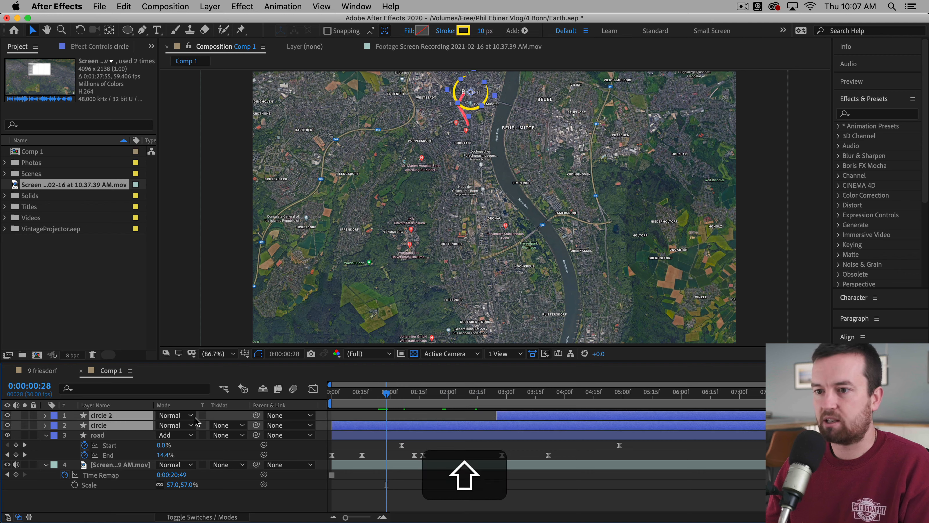
{"action": "left_click", "coordinate": [195, 418]}
{"action": "left_click", "coordinate": [198, 169]}
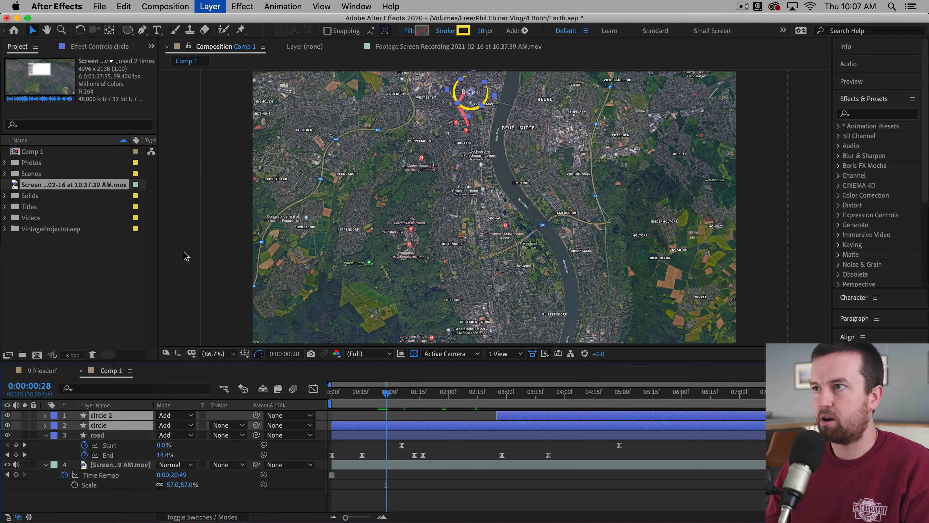
Step: Deselect all layers, preview the blended animation from the start, and scrub to frame 0:00:02:09
{"action": "key", "text": "Home"}
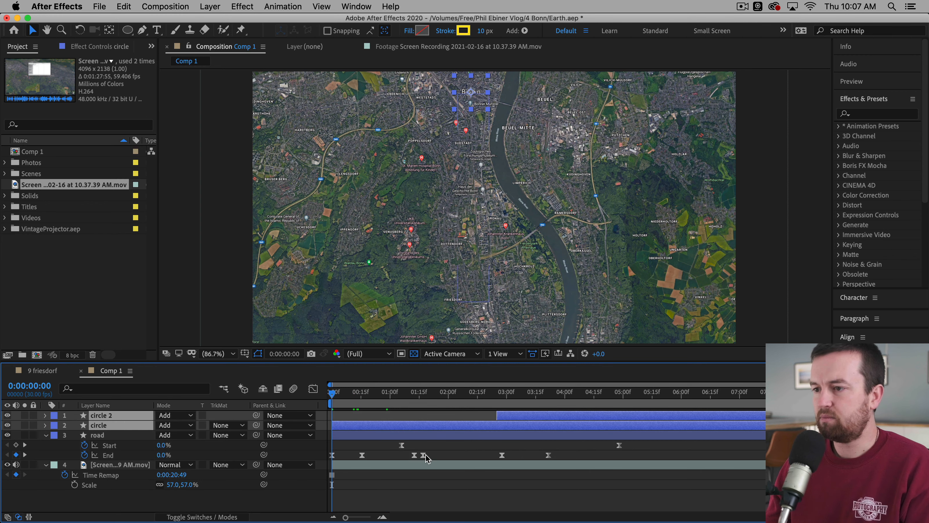
{"action": "left_click", "coordinate": [489, 506]}
{"action": "key", "text": "space"}
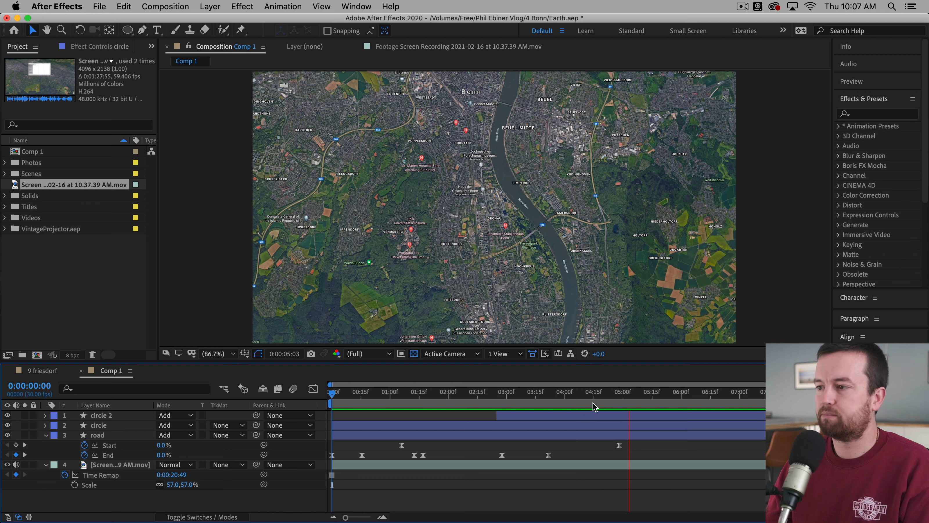
{"action": "mouse_move", "coordinate": [593, 403]}
{"action": "left_mouse_down"}
{"action": "mouse_move", "coordinate": [445, 425]}
{"action": "mouse_move", "coordinate": [465, 425]}
{"action": "left_mouse_up"}
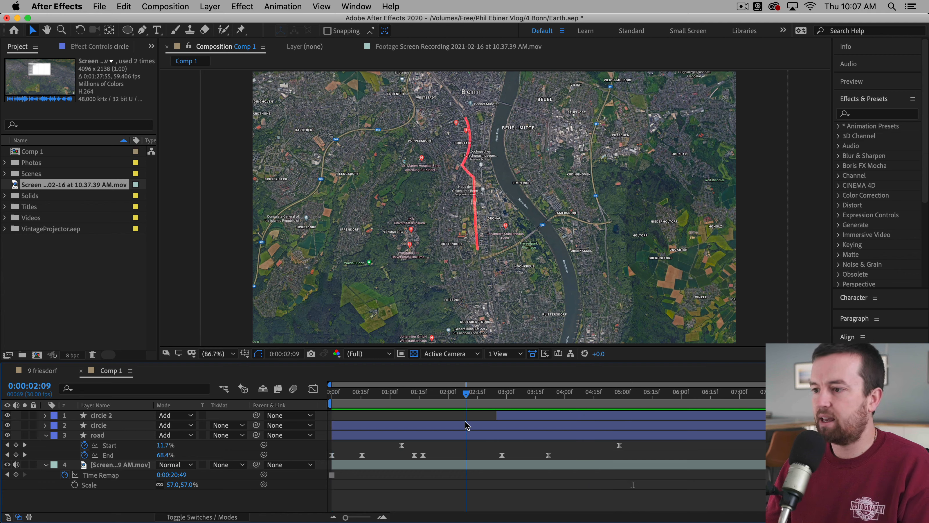
Step: Search the effects library for "glow" and apply the Glow effect to the road layer
{"action": "left_click", "coordinate": [890, 117]}
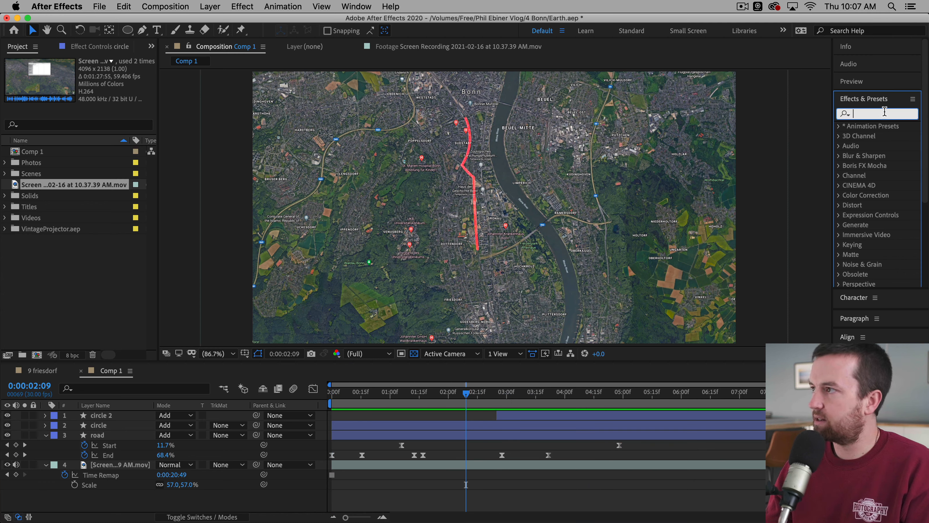
{"action": "type", "text": "glow"}
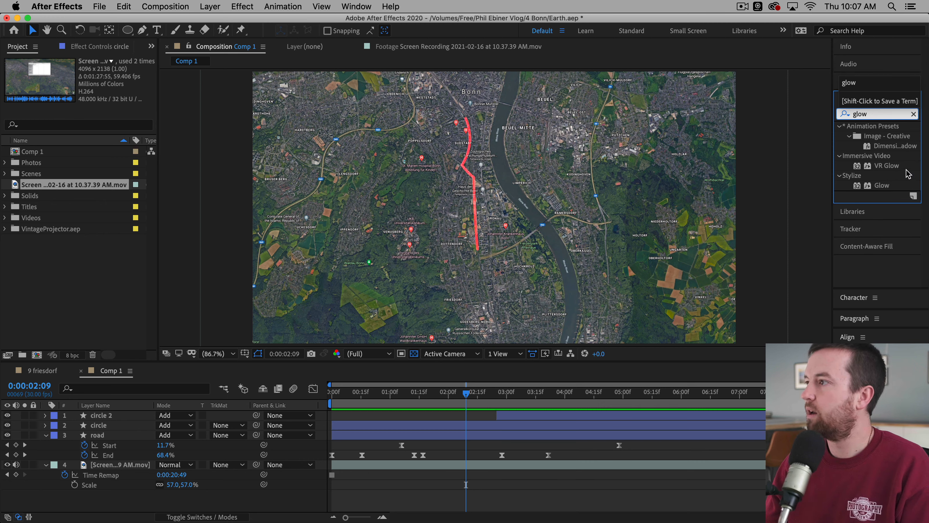
{"action": "left_click_drag", "start_coordinate": [527, 326], "coordinate": [470, 436]}
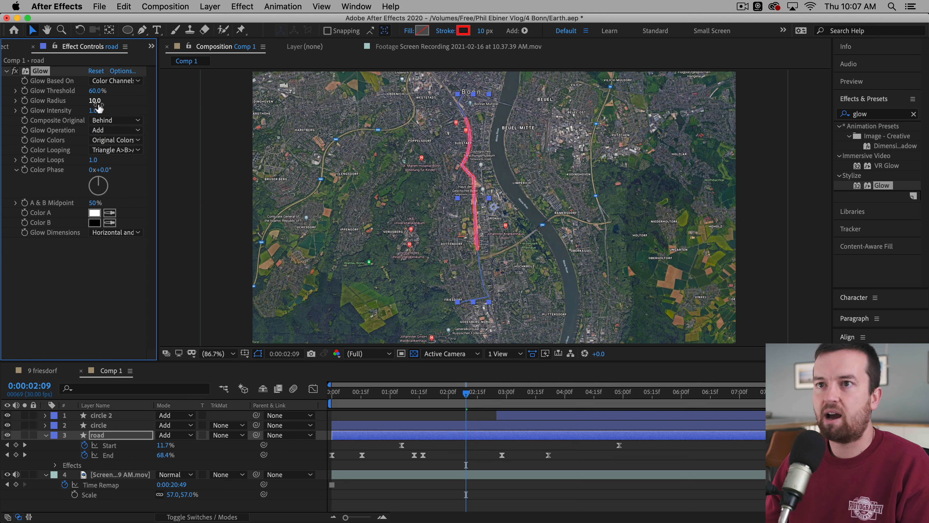
Step: Set the road layer's Glow Intensity to 5 and Glow Radius to 19, and preview the glowing route from the start
{"action": "left_click", "coordinate": [93, 110]}
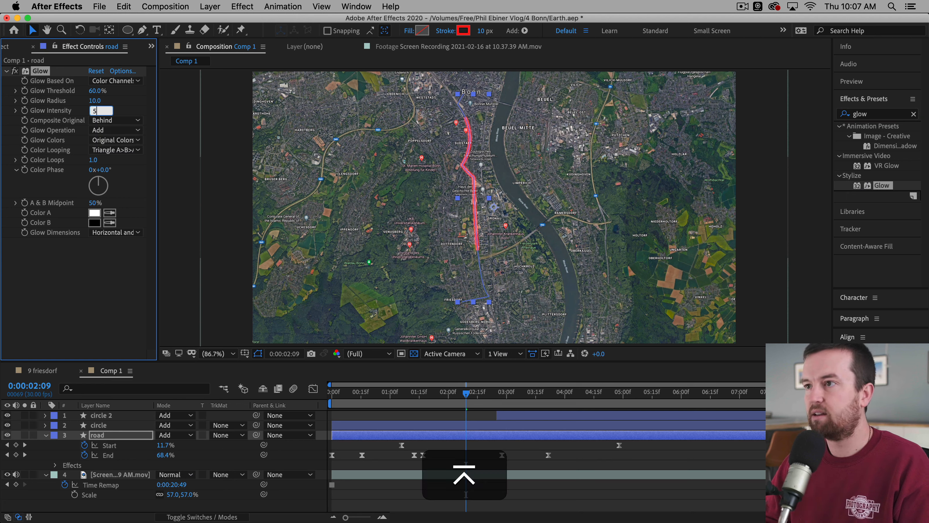
{"action": "type", "text": "5"}
{"action": "key", "text": "Return"}
{"action": "left_click_drag", "start_coordinate": [94, 103], "coordinate": [140, 117]}
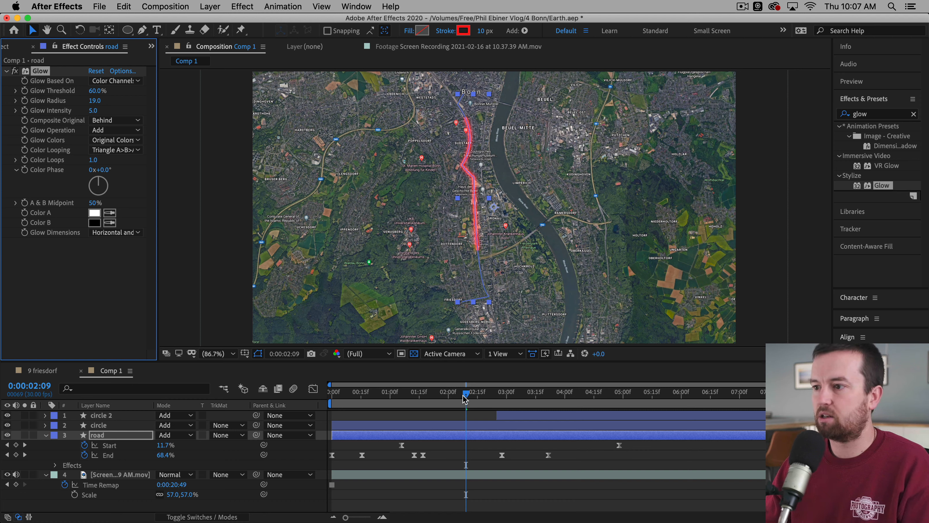
{"action": "key", "text": "space"}
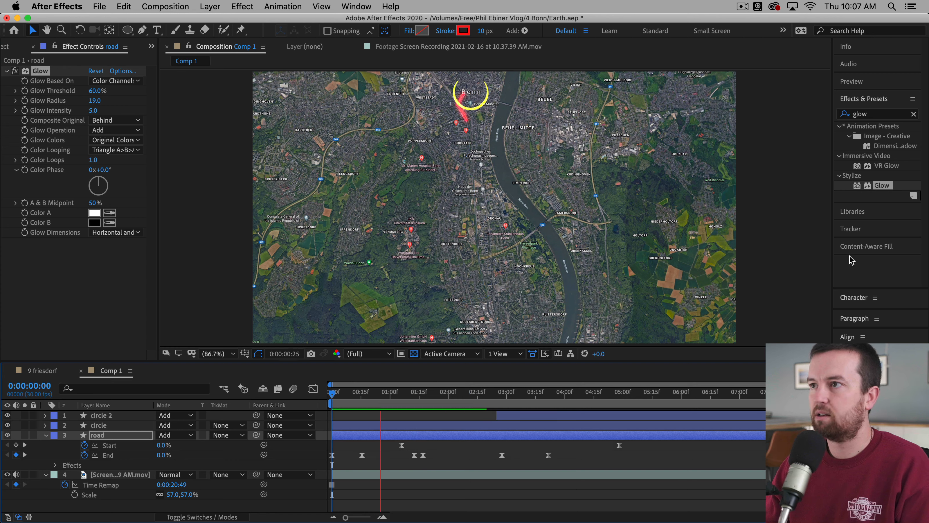
{"action": "key", "text": "space"}
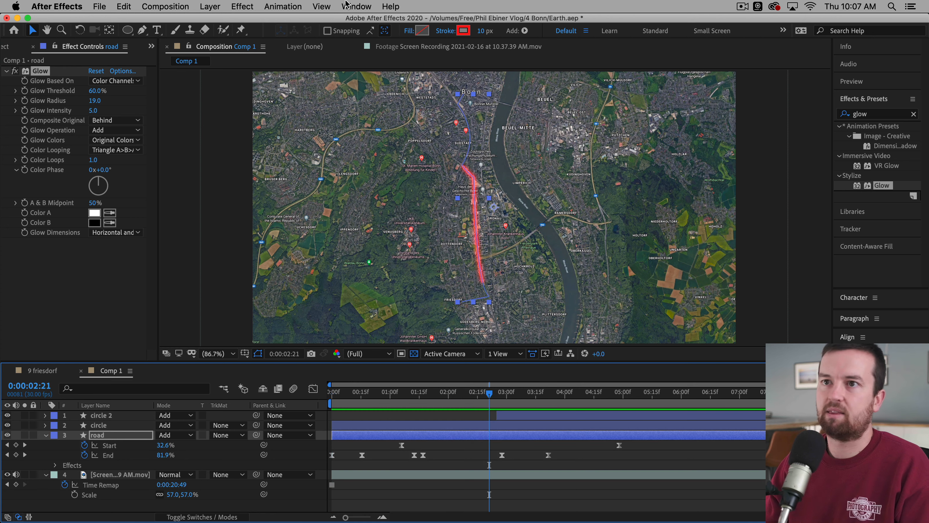
Step: Copy the road's Glow effect onto both circle layers and preview the animation from the start
{"action": "left_click", "coordinate": [44, 76]}
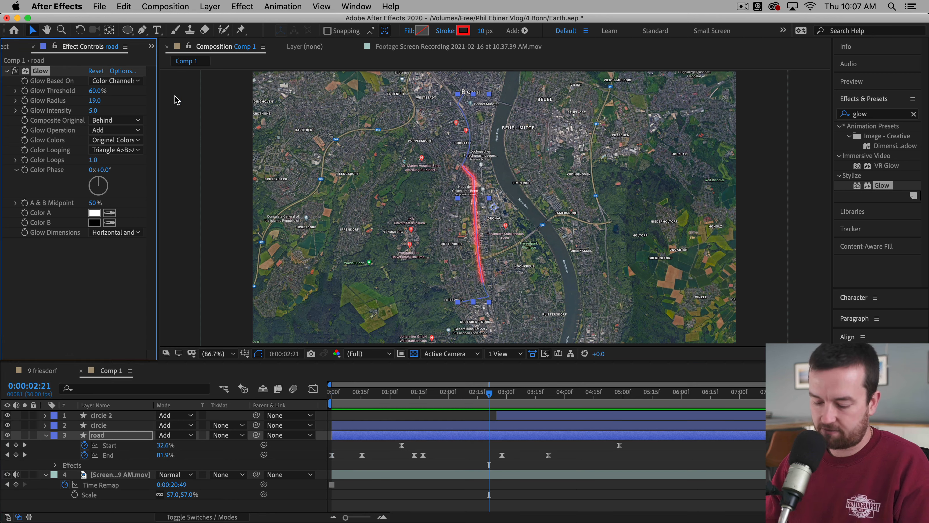
{"action": "key", "text": "super+Up"}
{"action": "key", "text": "super+shift+Up"}
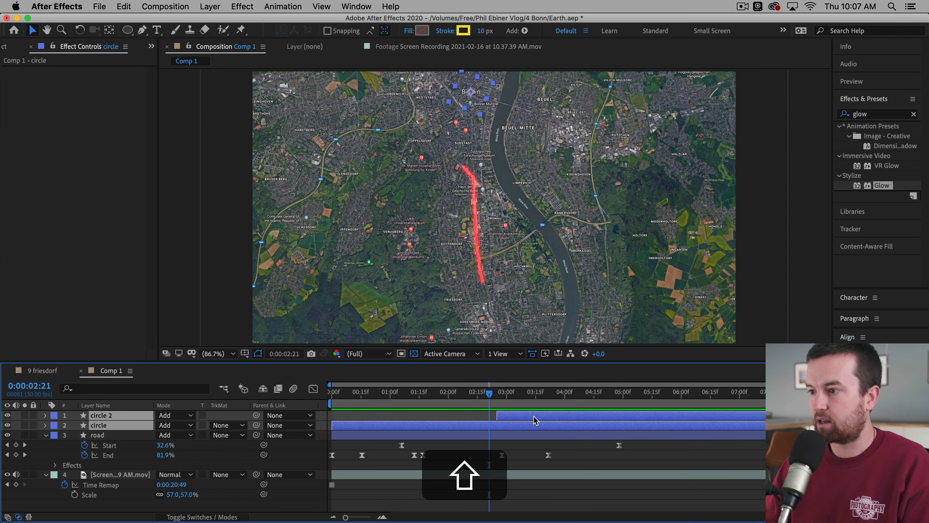
{"action": "key", "text": "space"}
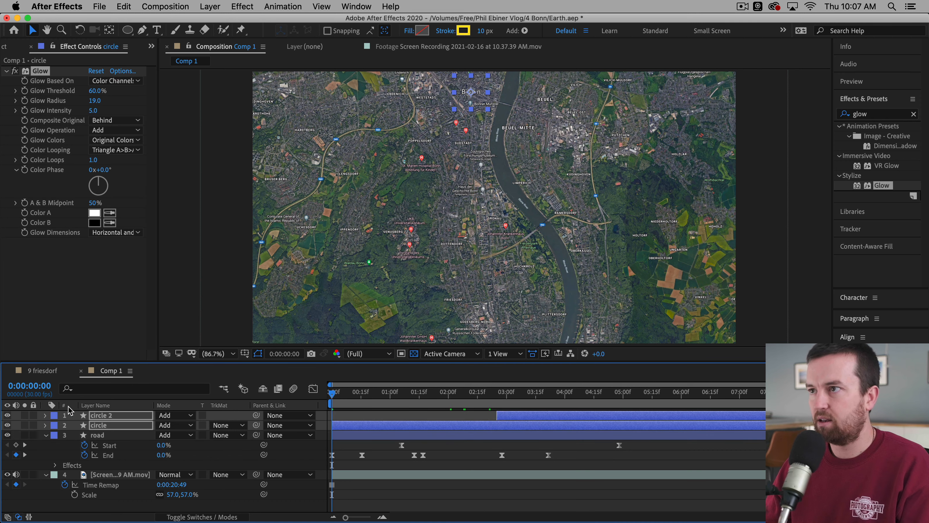
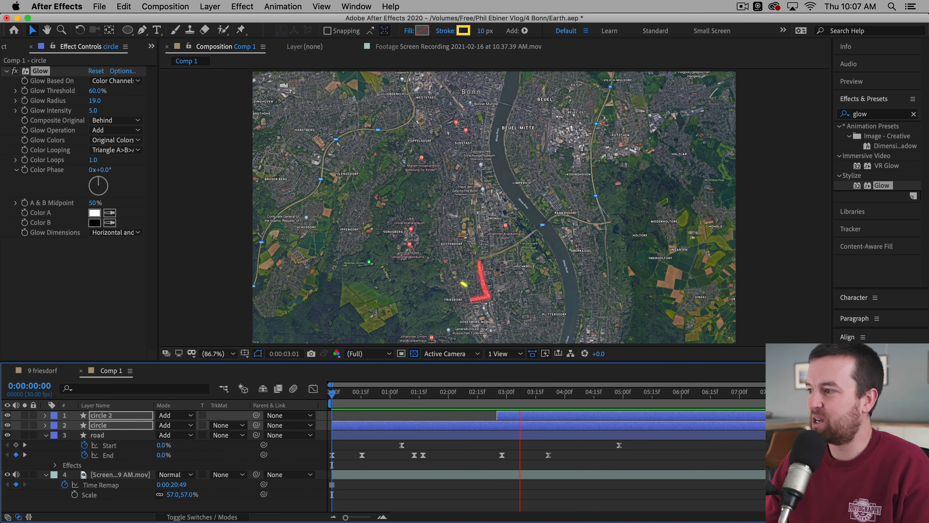
{"action": "key", "text": "space"}
Step: Shorten the work area to end just past 6 seconds, preview it from the start, and park at frame 0:00:04:02
{"action": "mouse_move", "coordinate": [764, 403]}
{"action": "left_mouse_down"}
{"action": "mouse_move", "coordinate": [625, 402]}
{"action": "mouse_move", "coordinate": [692, 407]}
{"action": "left_mouse_up"}
{"action": "key", "text": "Home"}
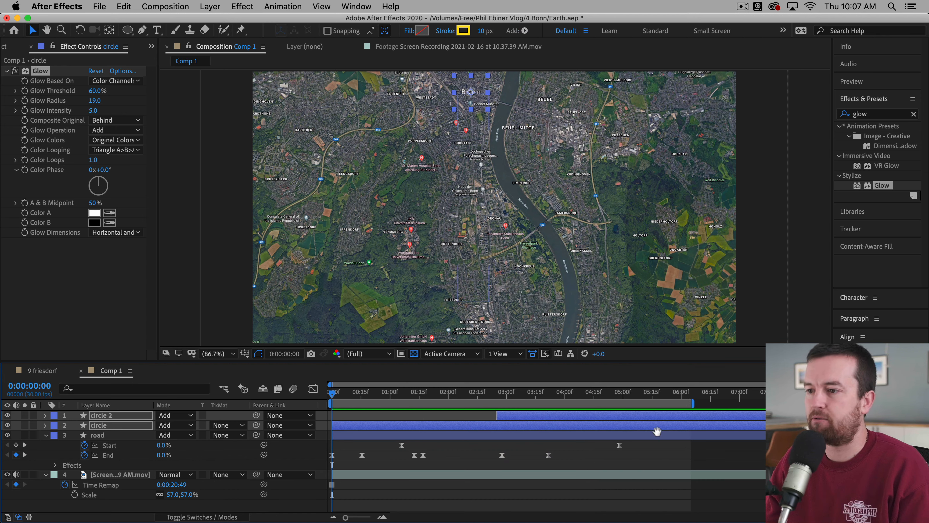
{"action": "key", "text": "space"}
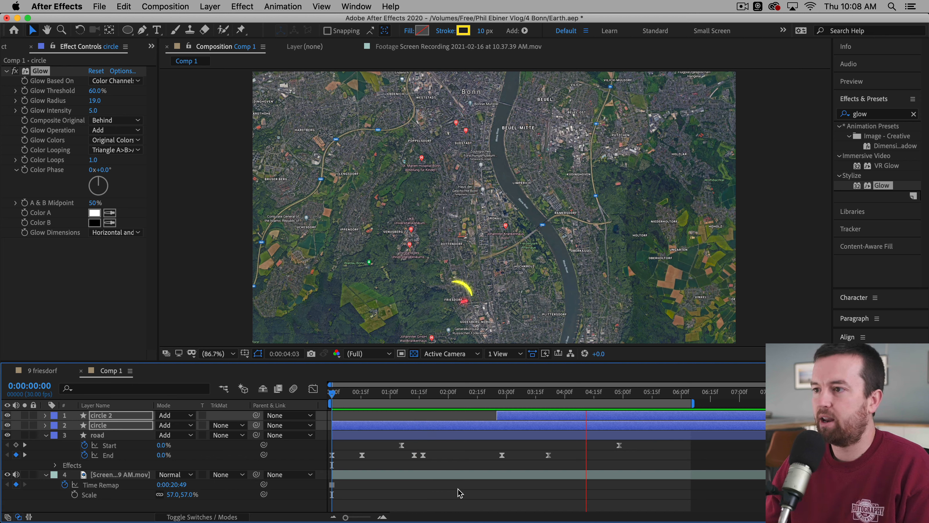
{"action": "left_click", "coordinate": [574, 397]}
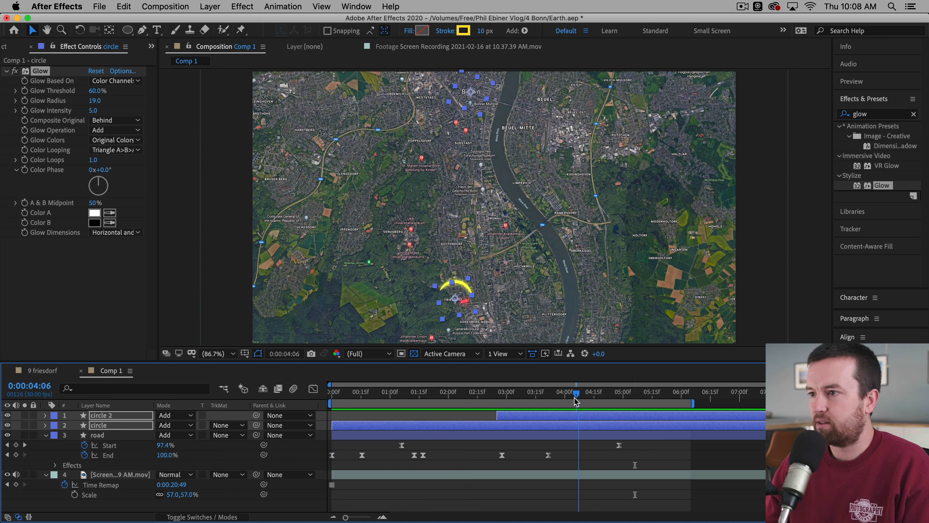
{"action": "left_click_drag", "start_coordinate": [576, 400], "coordinate": [568, 401]}
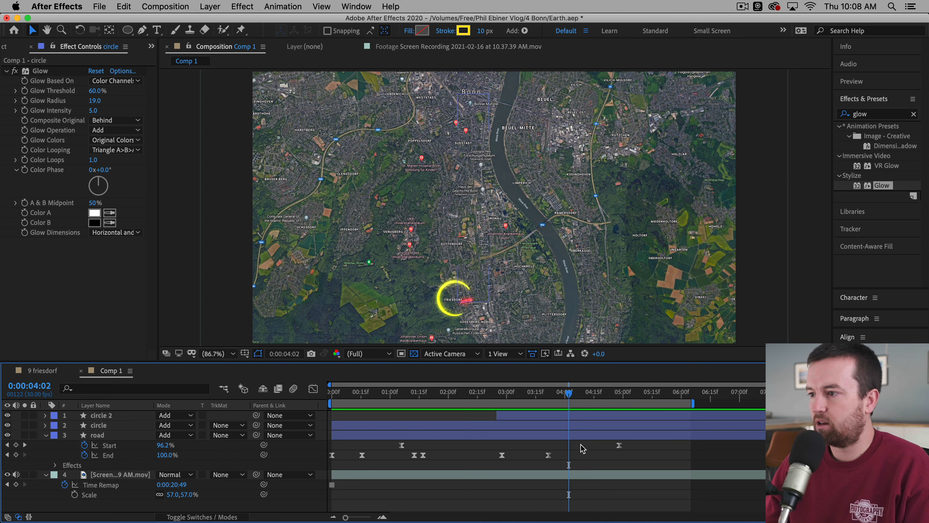
Step: Nudge the circle 2 layer three steps left and three steps down around Friesdorf
{"action": "left_click", "coordinate": [592, 415]}
{"action": "key", "text": "Left"}
{"action": "key", "text": "Left"}
{"action": "key", "text": "Left"}
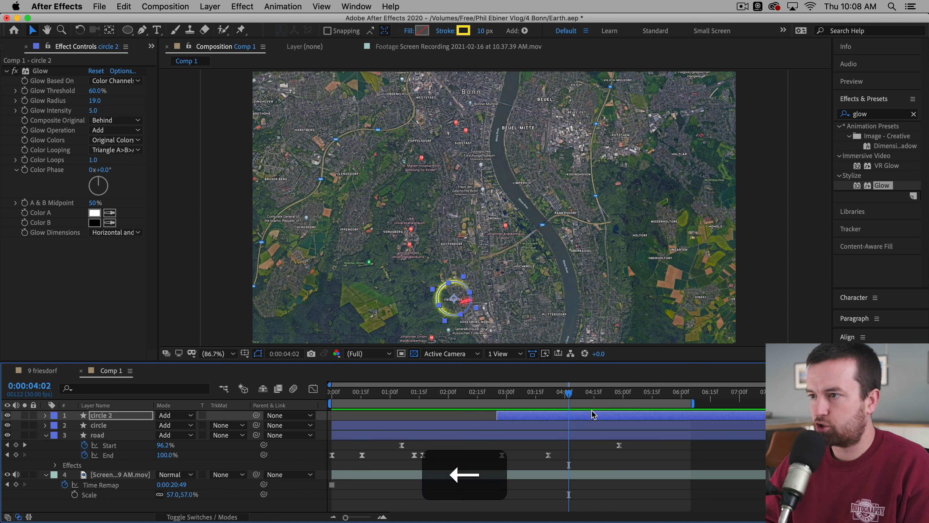
{"action": "key", "text": "Down"}
{"action": "key", "text": "Down"}
{"action": "key", "text": "Down"}
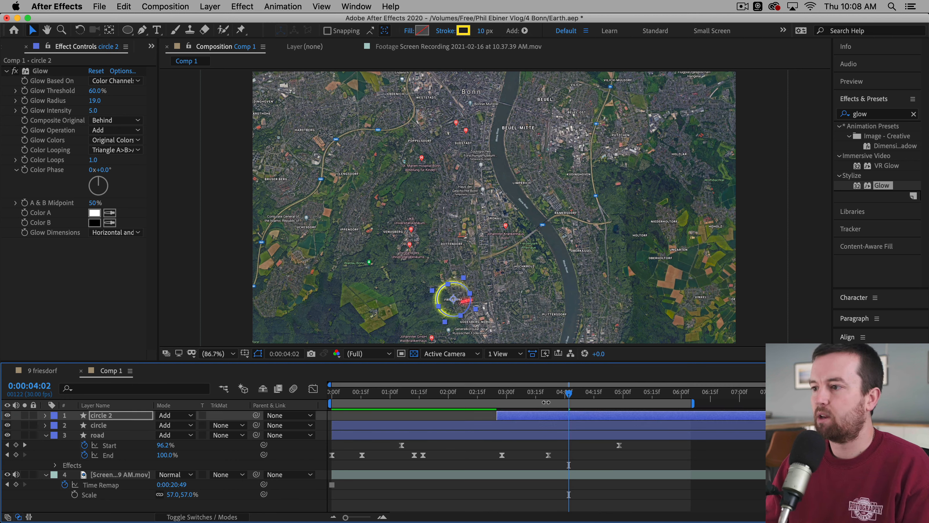
Step: Play the animation from the start to check the circles, pausing at 0:00:04:23
{"action": "key", "text": "Home"}
{"action": "key", "text": "space"}
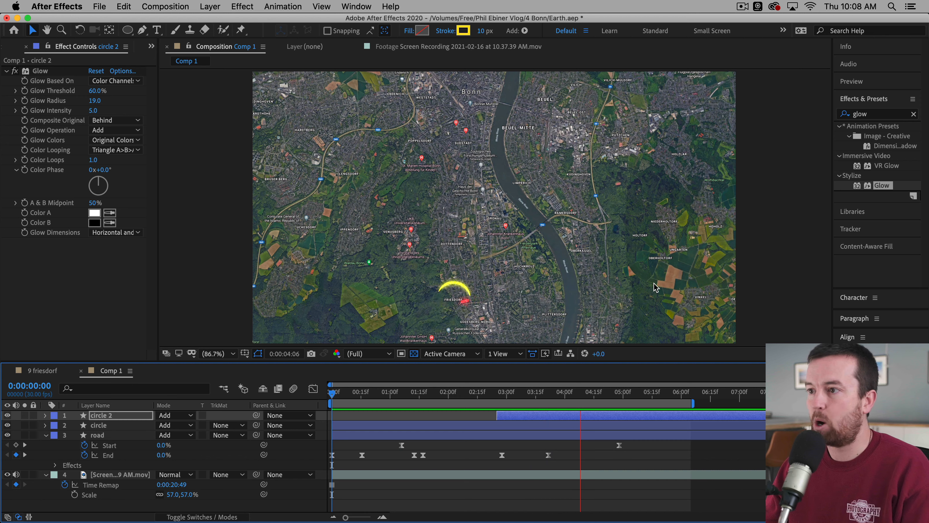
{"action": "key", "text": "space"}
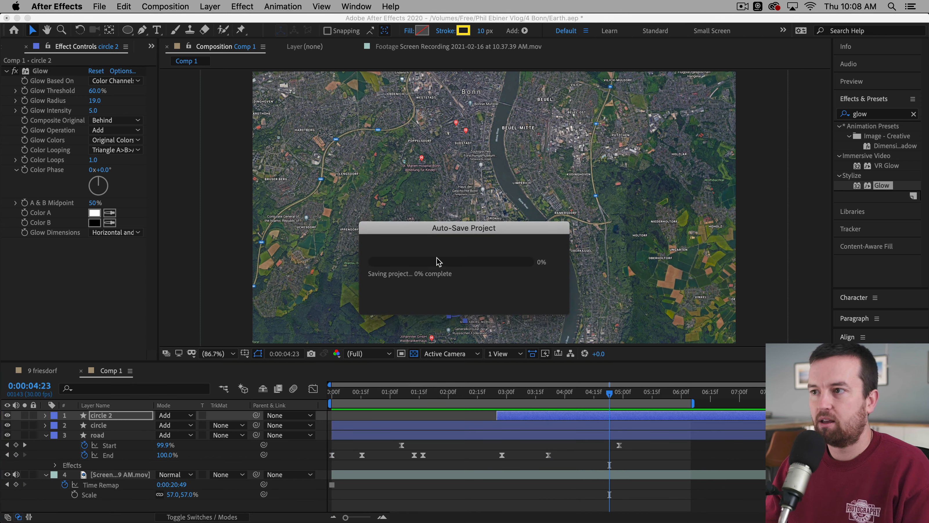
{"action": "left_click_drag", "start_coordinate": [463, 227], "coordinate": [684, 188]}
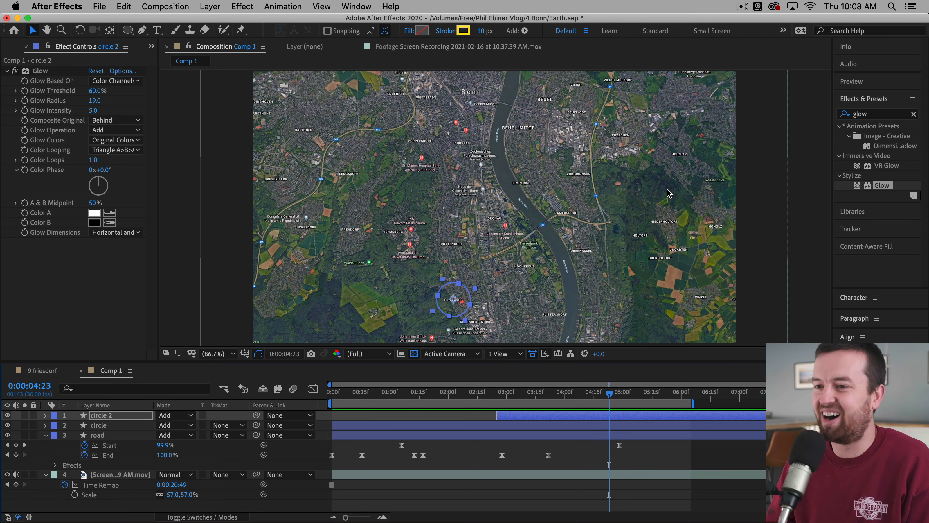
Step: Open the 9 friesdorf composition and play its finished map animation from the start
{"action": "left_click", "coordinate": [50, 370]}
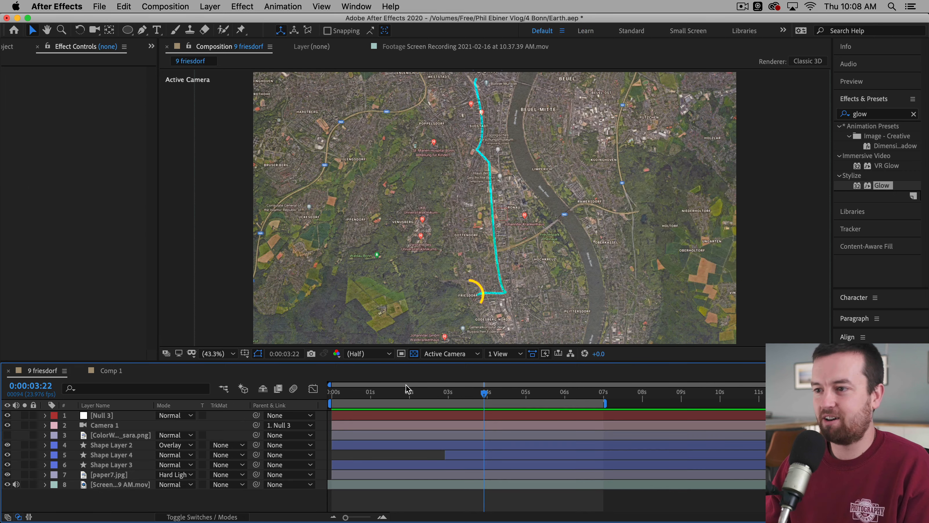
{"action": "key", "text": "Home"}
{"action": "key", "text": "space"}
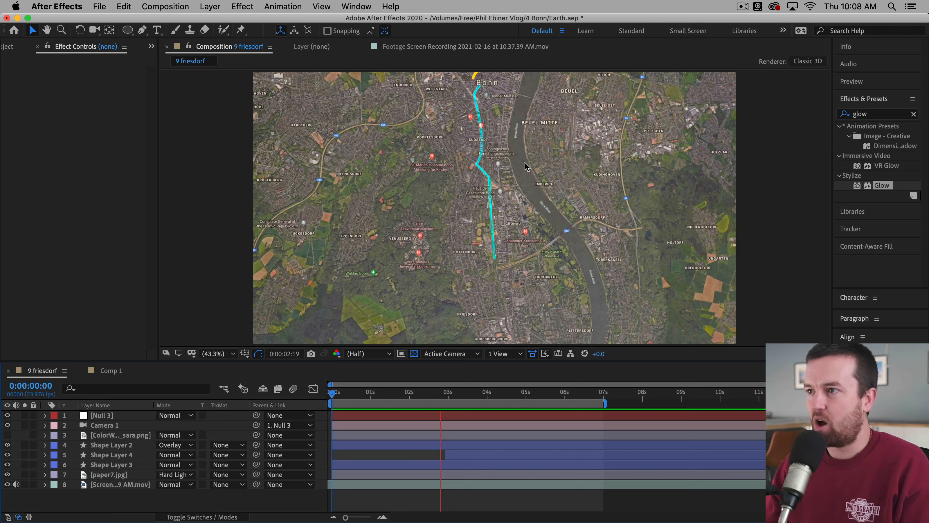
{"action": "key", "text": "space"}
Step: Copy the paper7.jpg layer from the 9 friesdorf composition into Comp 1
{"action": "left_click", "coordinate": [117, 474]}
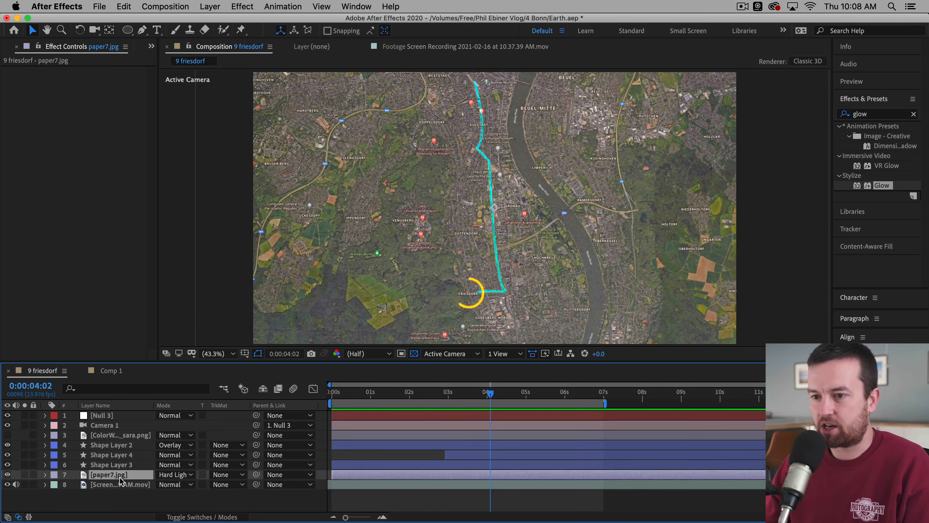
{"action": "left_click", "coordinate": [102, 373]}
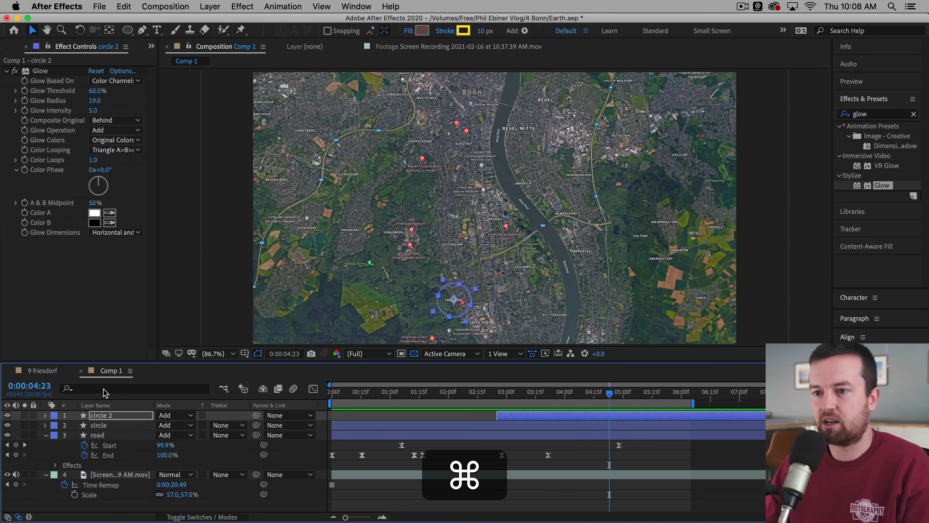
{"action": "key", "text": "super+v"}
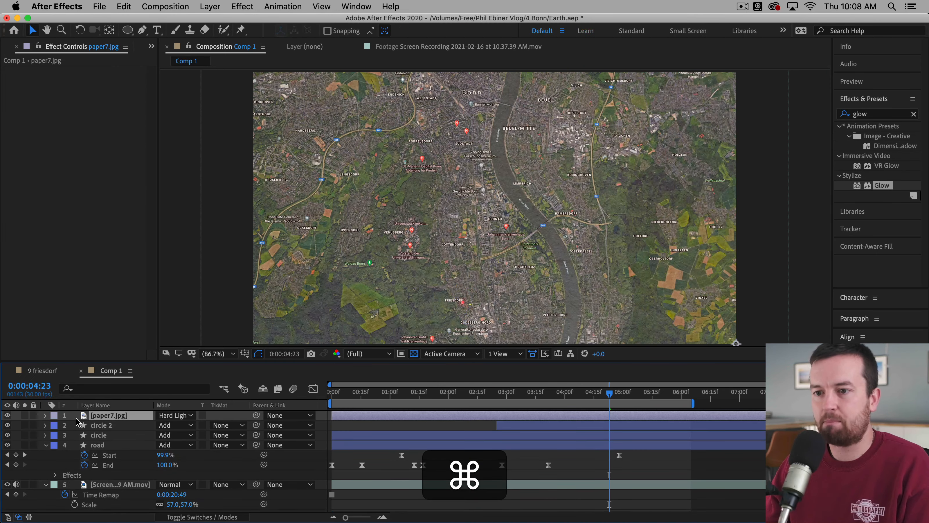
Step: Set the paper7.jpg layer's blending mode to Normal and its opacity to 100% to inspect the plain paper texture
{"action": "left_click", "coordinate": [174, 415]}
{"action": "left_click", "coordinate": [215, 55]}
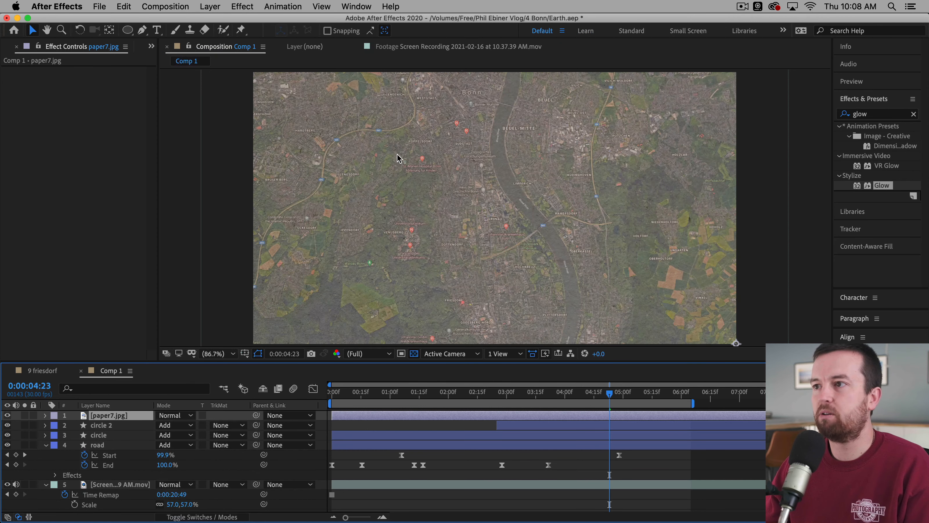
{"action": "key", "text": "t"}
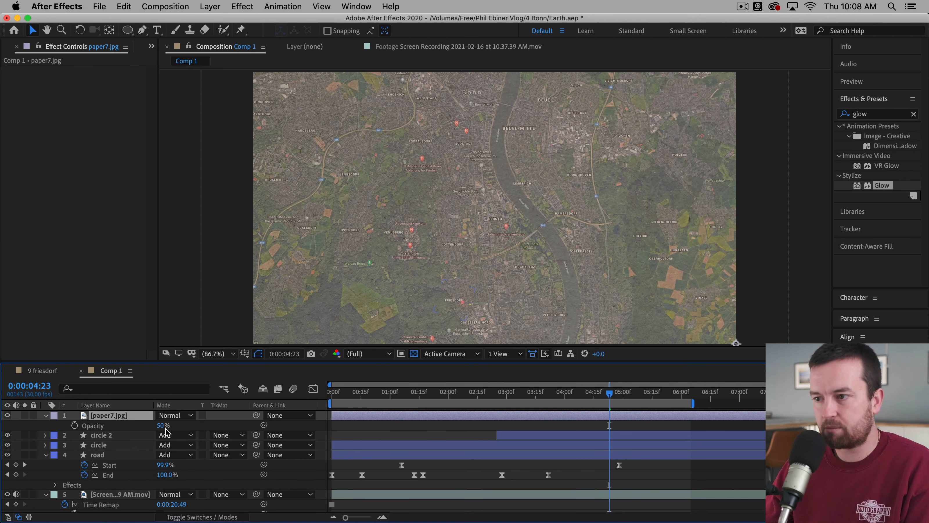
{"action": "left_click_drag", "start_coordinate": [163, 426], "coordinate": [388, 429]}
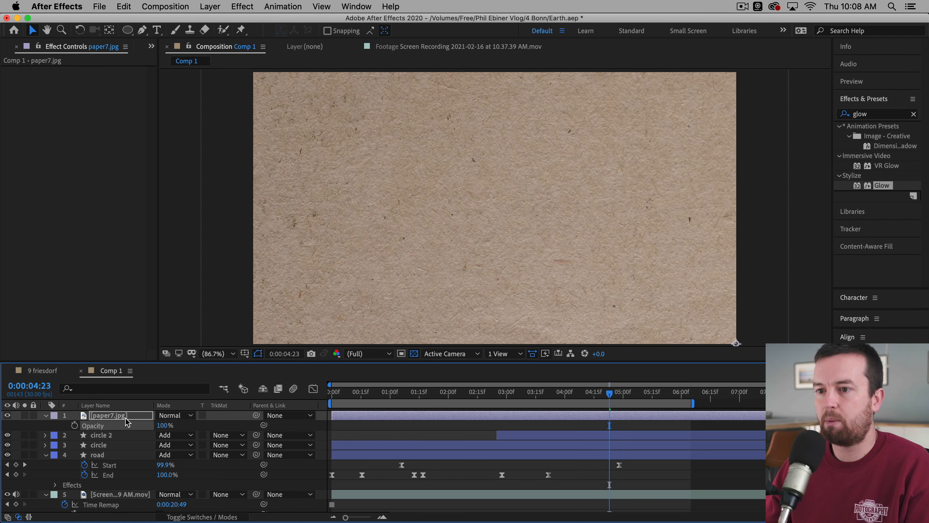
Step: Place paper7.jpg between the road and map footage layers, and at 0:00:02:05 give it Hard Light blending with 50% opacity
{"action": "left_click_drag", "start_coordinate": [126, 419], "coordinate": [136, 482]}
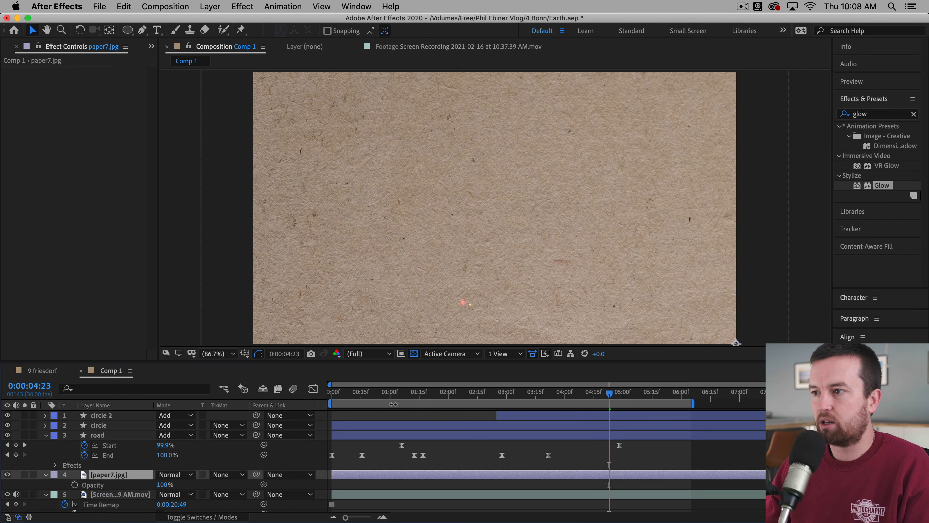
{"action": "left_click_drag", "start_coordinate": [427, 396], "coordinate": [458, 426]}
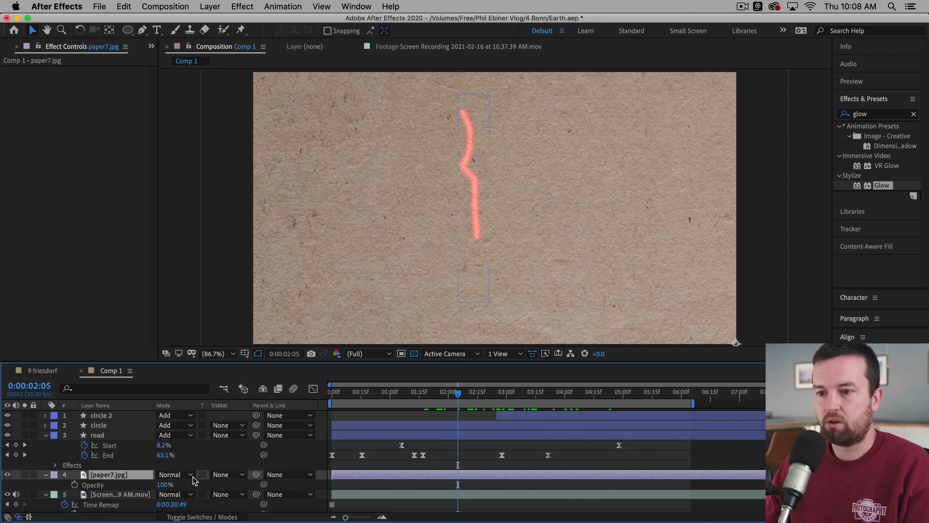
{"action": "left_click", "coordinate": [169, 475]}
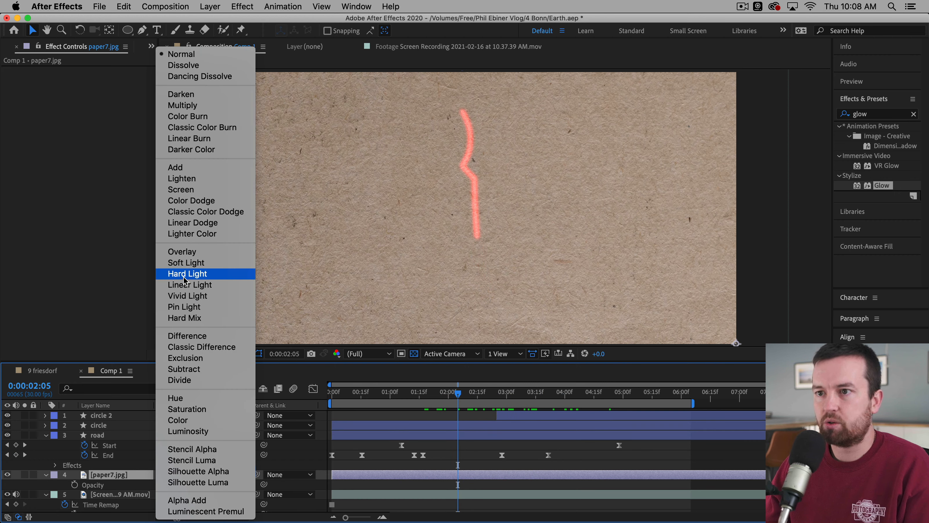
{"action": "left_click", "coordinate": [184, 277]}
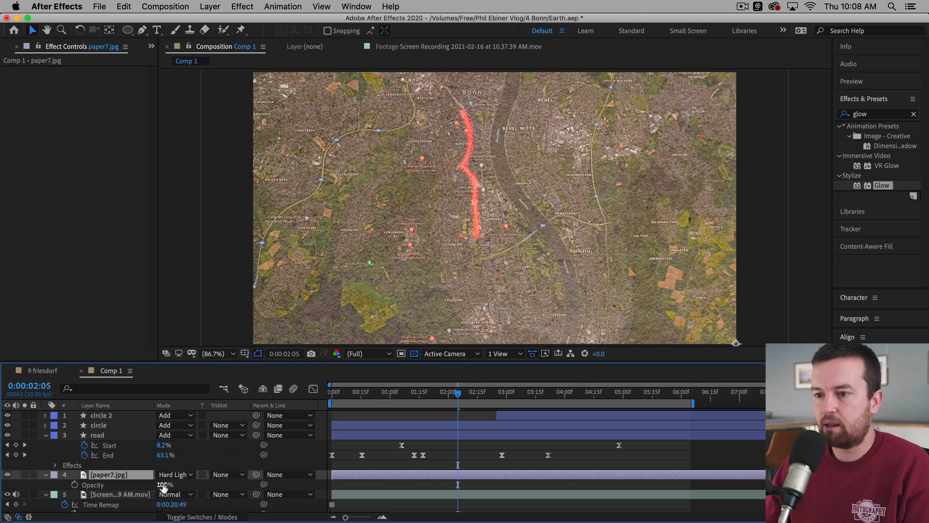
{"action": "type", "text": "50"}
{"action": "key", "text": "Return"}
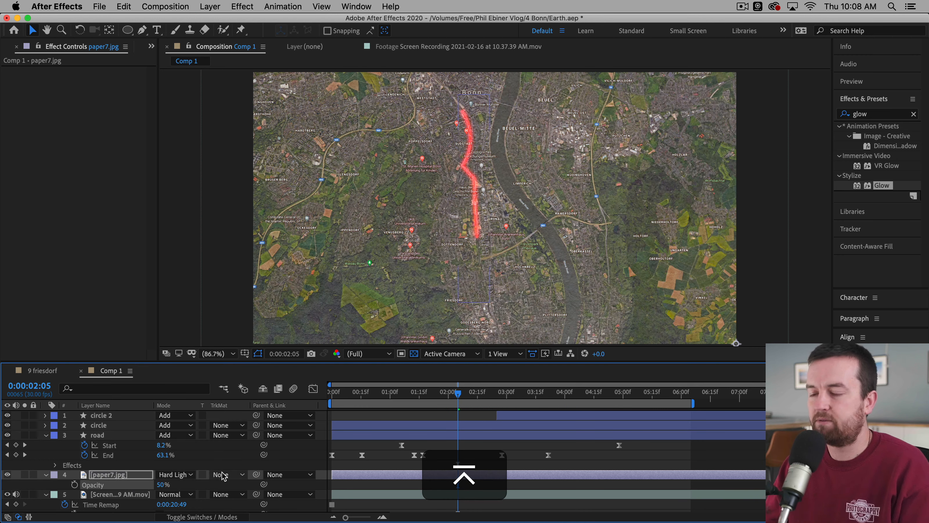
Step: Show the layer switches, collapse all layer properties in Comp 1 and make all five layers 3D
{"action": "scroll", "coordinate": [367, 452], "scroll_direction": "down", "scroll_amount": 1}
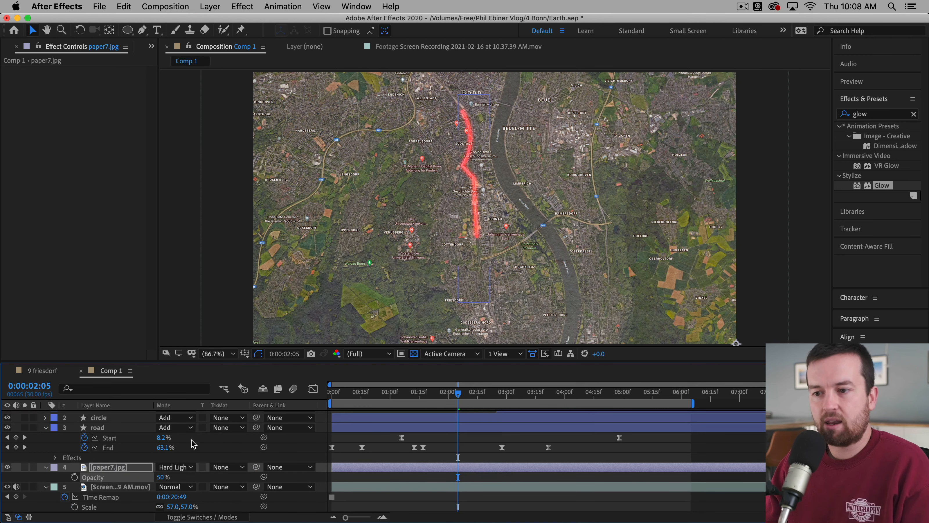
{"action": "left_click", "coordinate": [201, 517]}
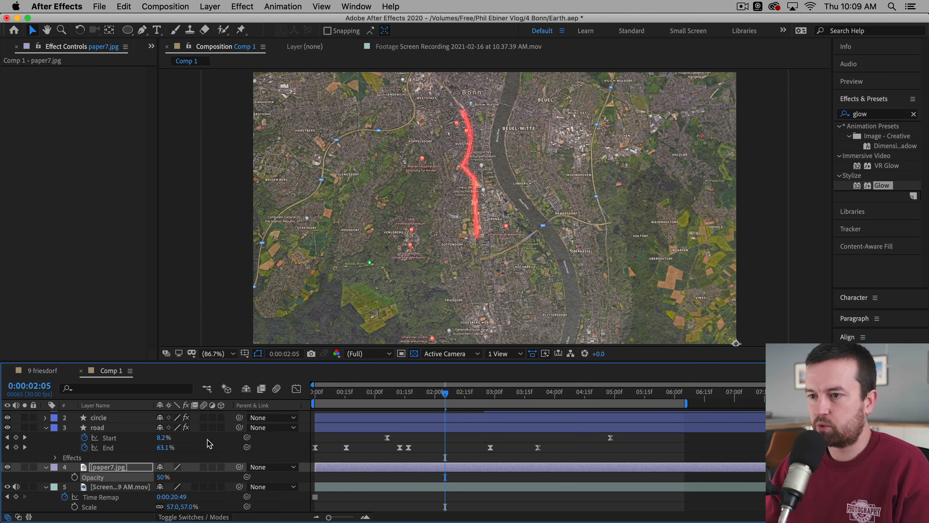
{"action": "key", "text": "super+a"}
{"action": "key", "text": "u"}
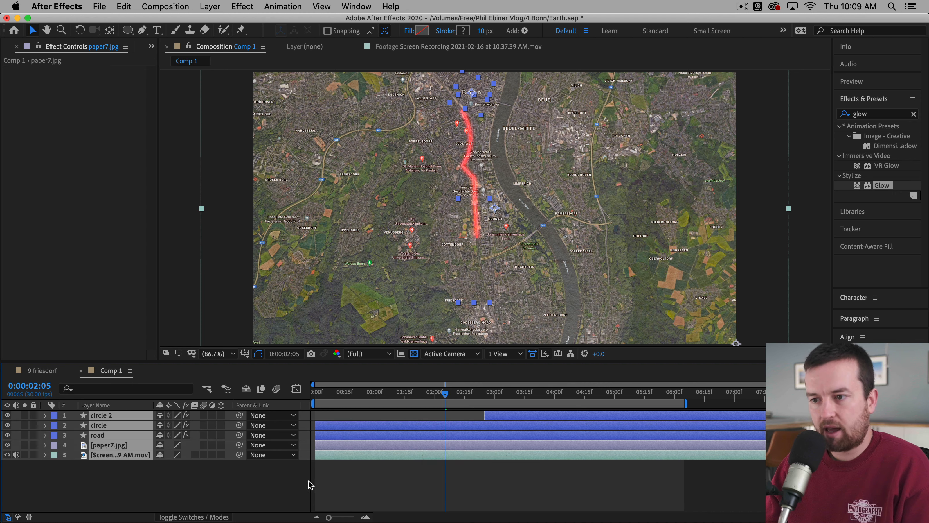
{"action": "left_click", "coordinate": [239, 472]}
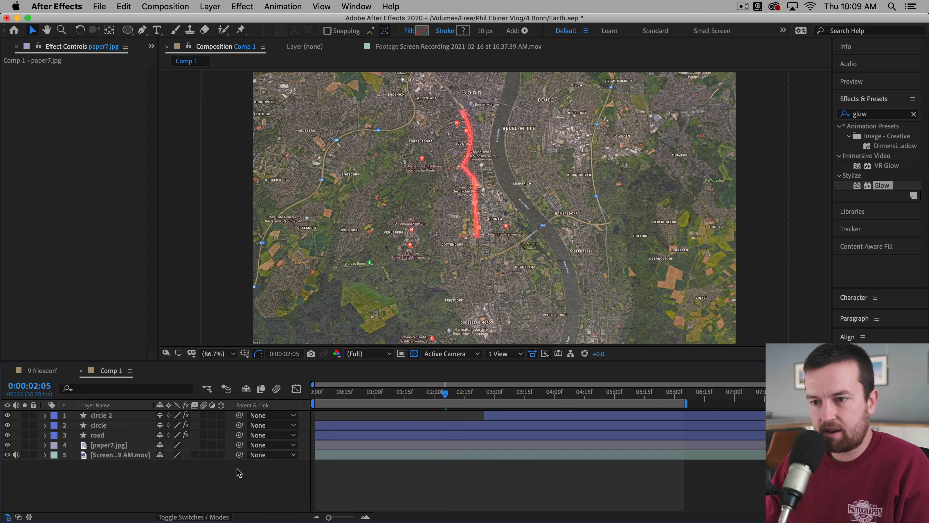
{"action": "left_click", "coordinate": [221, 455]}
Step: Try starting the circle 2 layer earlier in the timeline and scrub through the route animation
{"action": "left_click_drag", "start_coordinate": [444, 384], "coordinate": [514, 417]}
{"action": "left_click", "coordinate": [515, 417]}
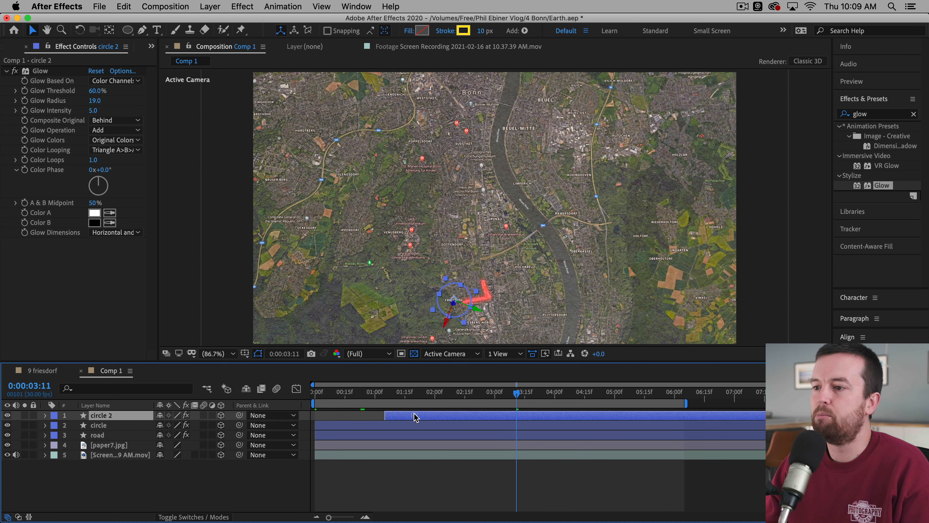
{"action": "left_click_drag", "start_coordinate": [411, 402], "coordinate": [422, 423]}
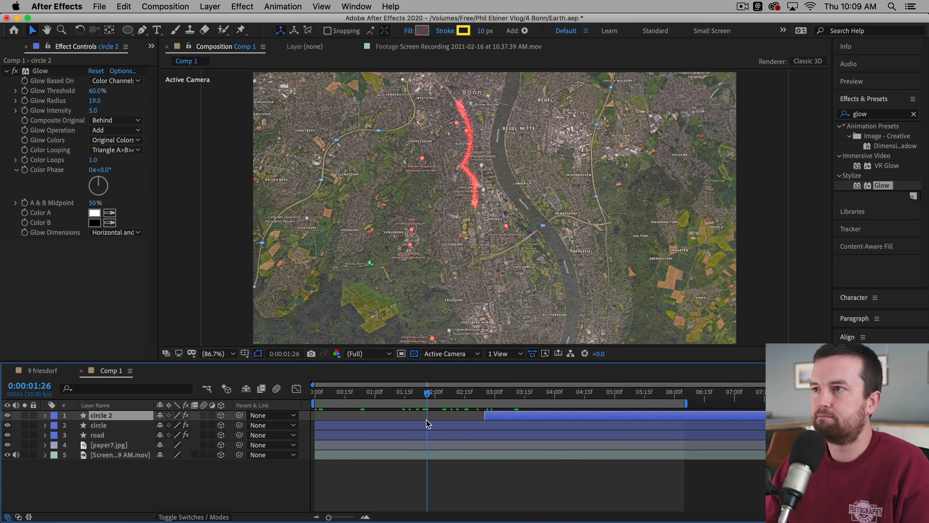
Step: Review the layer setup of the 9 friesdorf composition at its start, and add a new null object to Comp 1
{"action": "left_click", "coordinate": [51, 371]}
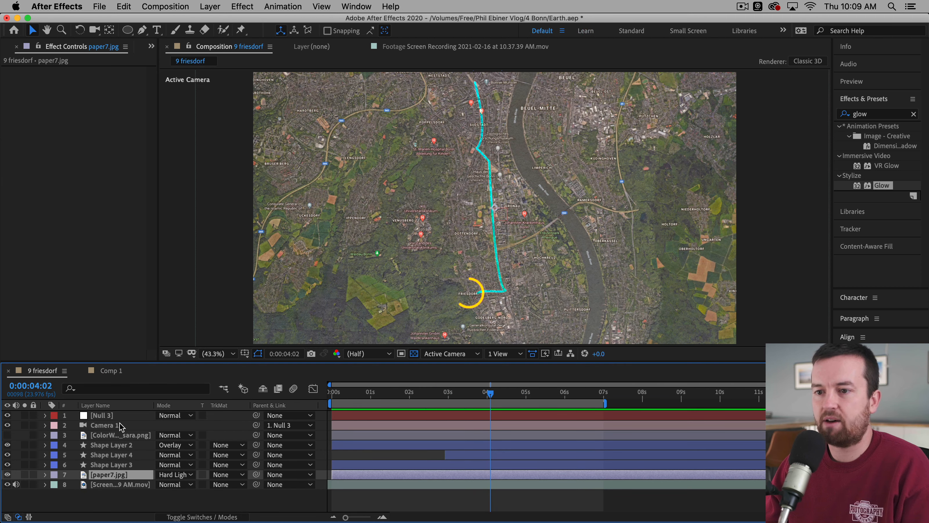
{"action": "left_click_drag", "start_coordinate": [381, 397], "coordinate": [117, 395]}
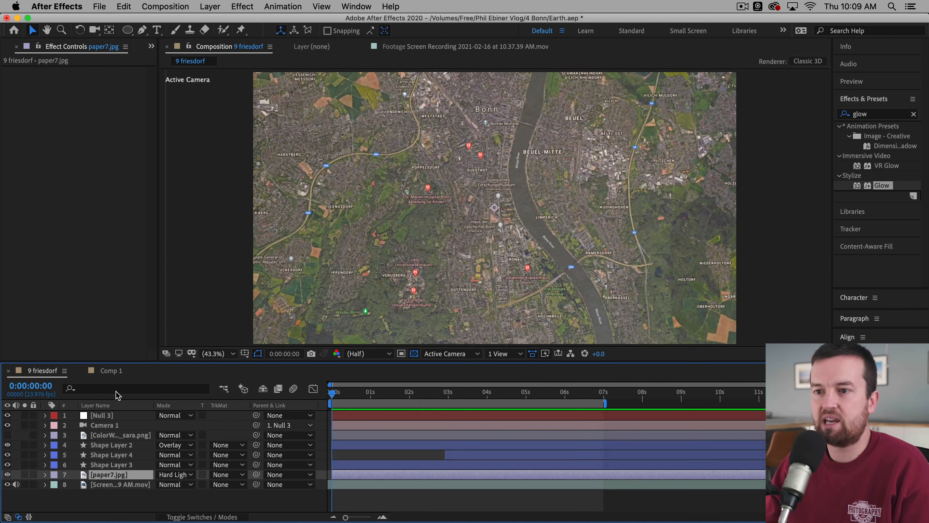
{"action": "left_click", "coordinate": [110, 370]}
{"action": "left_click", "coordinate": [362, 470]}
{"action": "right_click", "coordinate": [359, 472]}
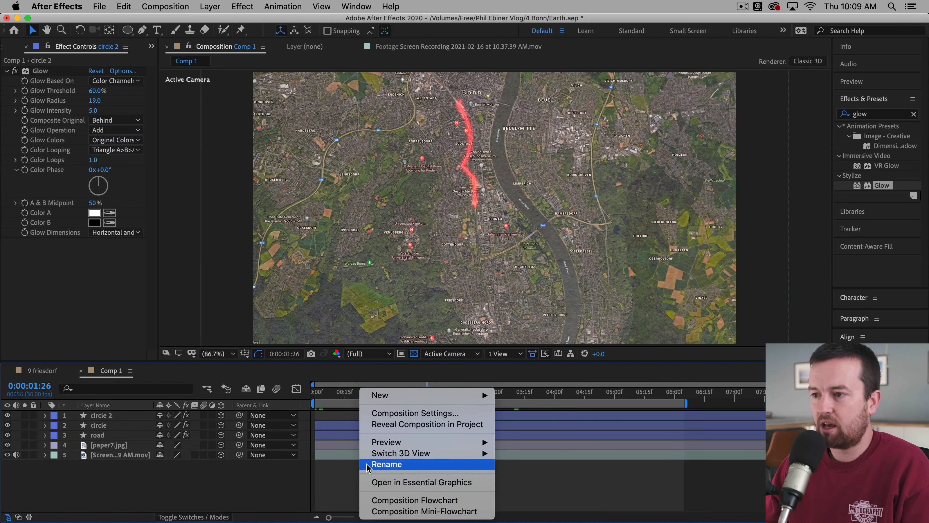
{"action": "mouse_move", "coordinate": [404, 397]}
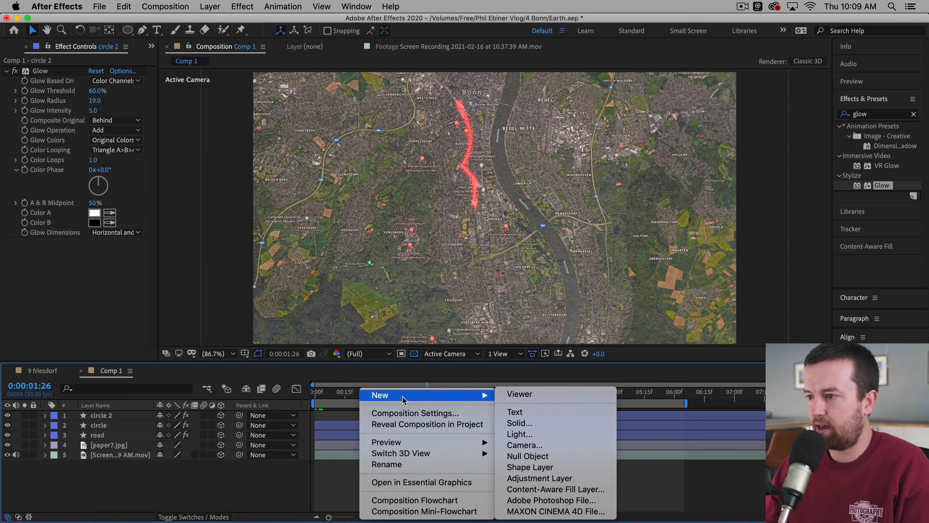
{"action": "left_click", "coordinate": [569, 455]}
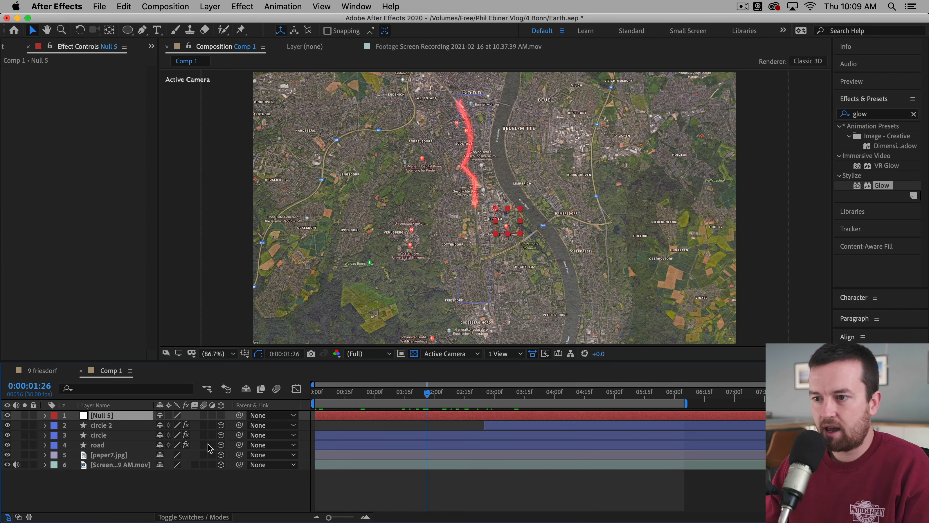
Step: Parent the circle 2, circle, road, paper7.jpg and map footage layers to the new null
{"action": "left_click", "coordinate": [110, 425]}
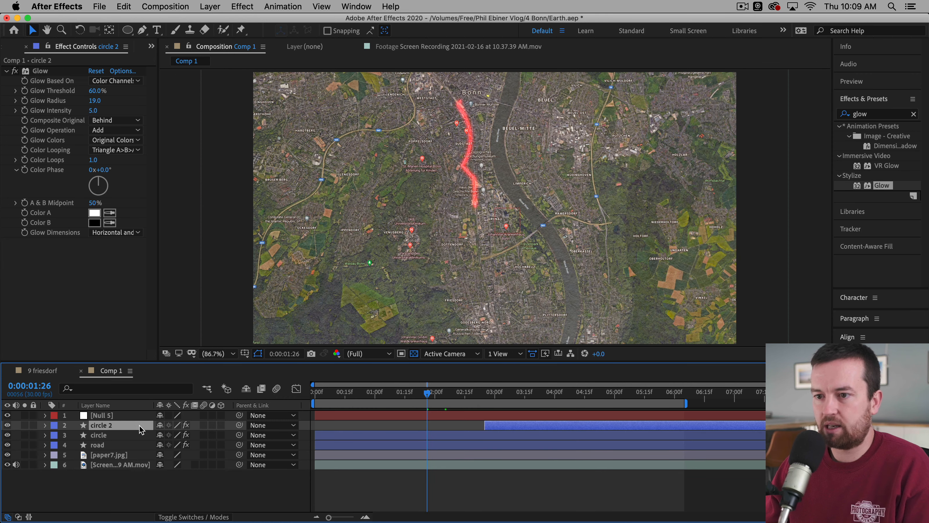
{"action": "left_click", "coordinate": [134, 465], "text": "shift"}
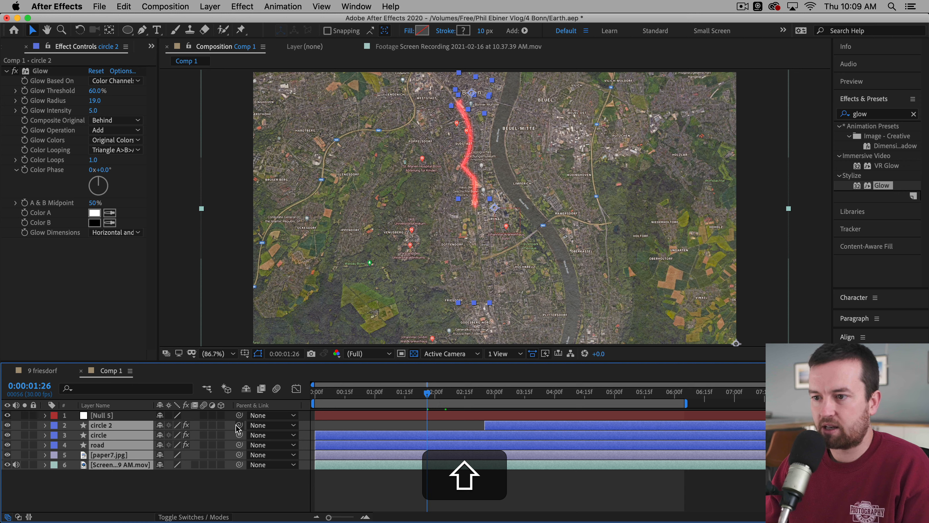
{"action": "left_click_drag", "start_coordinate": [156, 425], "coordinate": [132, 420]}
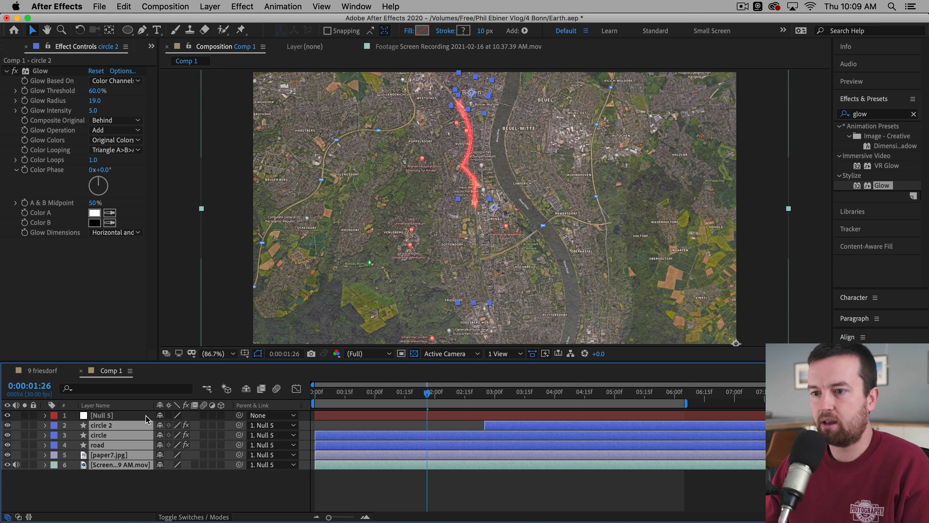
Step: Add a Scale keyframe of 139% to the null at 0:00:00:00
{"action": "left_click", "coordinate": [131, 413]}
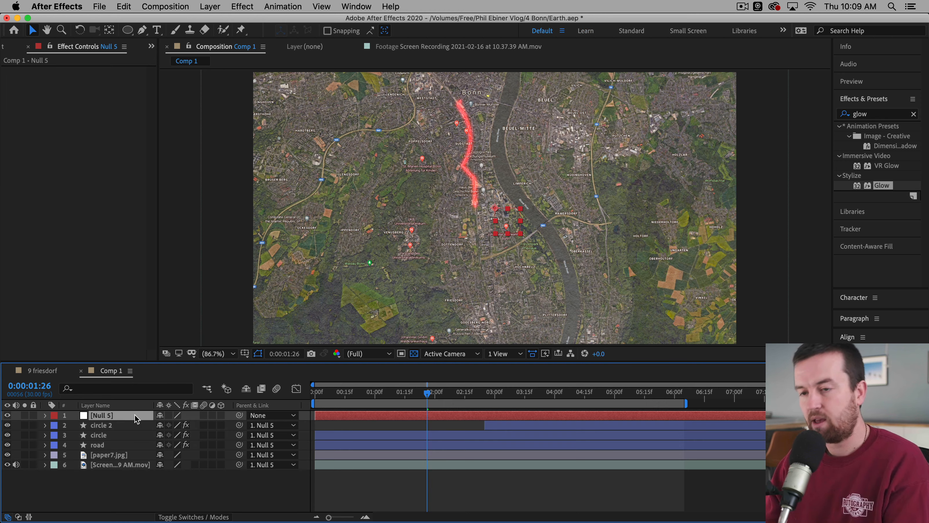
{"action": "key", "text": "s"}
{"action": "left_click_drag", "start_coordinate": [438, 396], "coordinate": [277, 403]}
{"action": "left_click", "coordinate": [405, 409]}
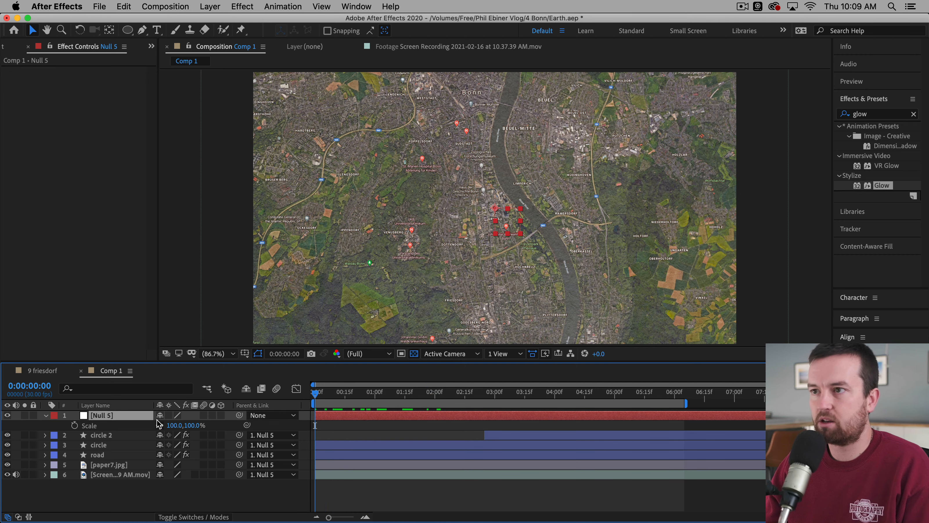
{"action": "left_click_drag", "start_coordinate": [174, 425], "coordinate": [200, 433]}
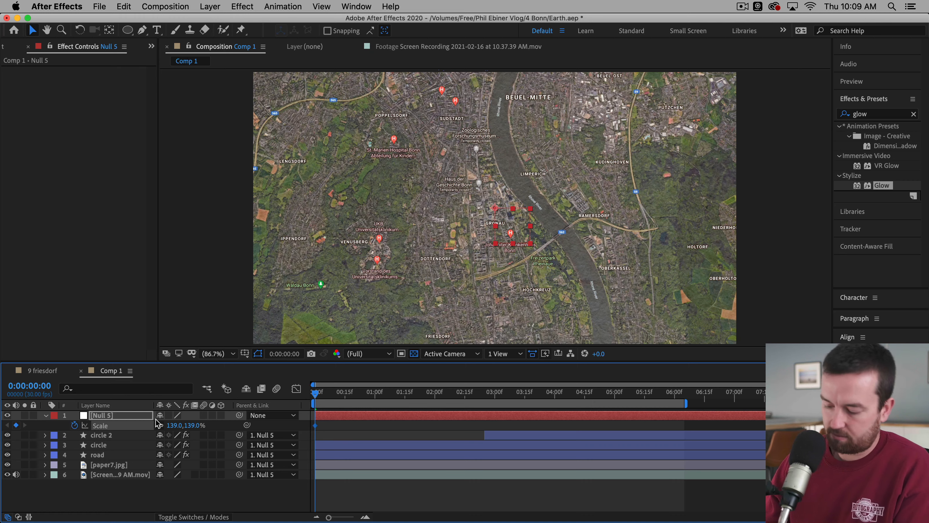
Step: Set the null's position to 1076, 781 at 0:00:00:00 and keyframe it
{"action": "key", "text": "p"}
{"action": "left_click_drag", "start_coordinate": [185, 425], "coordinate": [263, 435]}
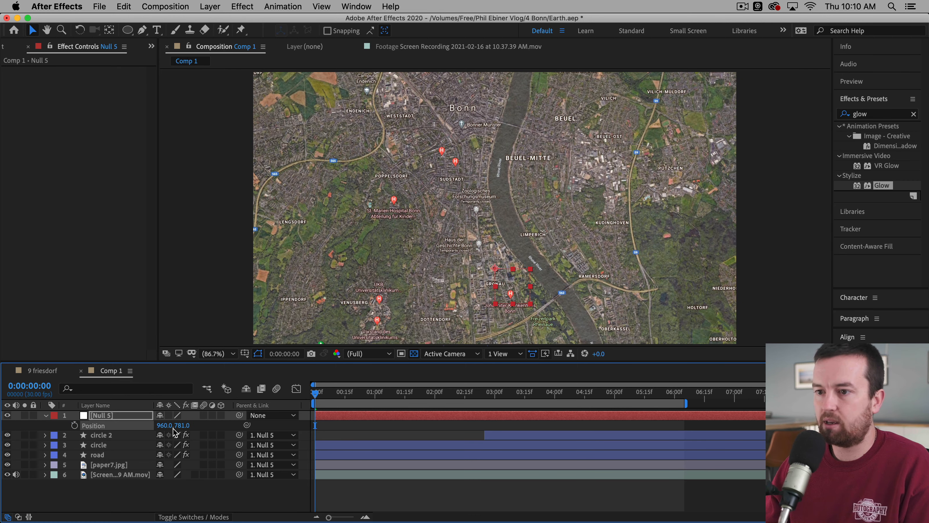
{"action": "left_click_drag", "start_coordinate": [165, 426], "coordinate": [232, 426]}
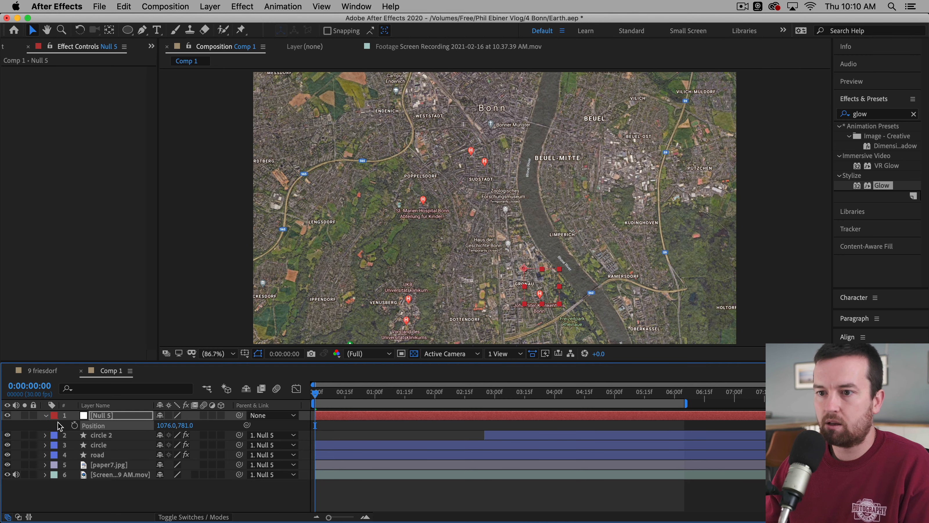
{"action": "left_click", "coordinate": [384, 421]}
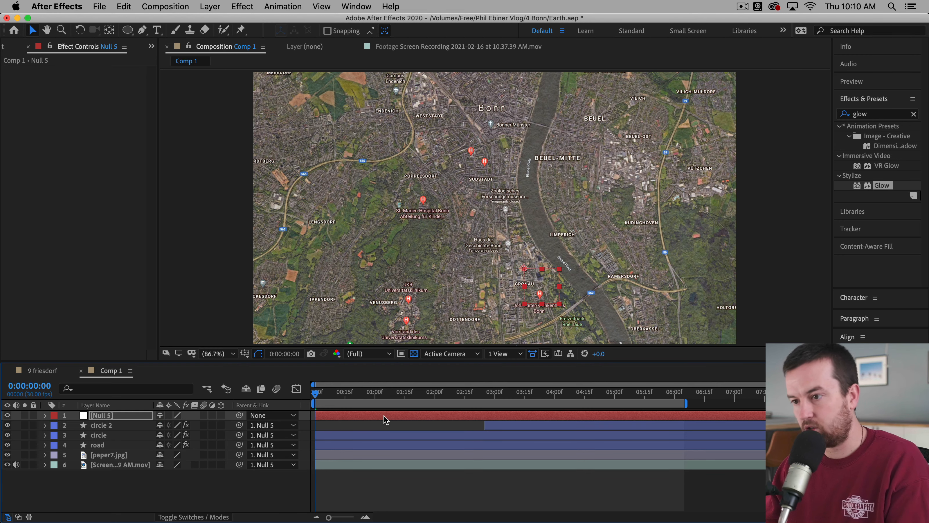
Step: At 0:00:03:23, keyframe the null's position at 1076, 546 and its scale at 100%
{"action": "key", "text": "u"}
{"action": "mouse_move", "coordinate": [321, 400]}
{"action": "left_mouse_down"}
{"action": "mouse_move", "coordinate": [597, 403]}
{"action": "mouse_move", "coordinate": [513, 406]}
{"action": "mouse_move", "coordinate": [479, 419]}
{"action": "mouse_move", "coordinate": [540, 424]}
{"action": "left_mouse_up"}
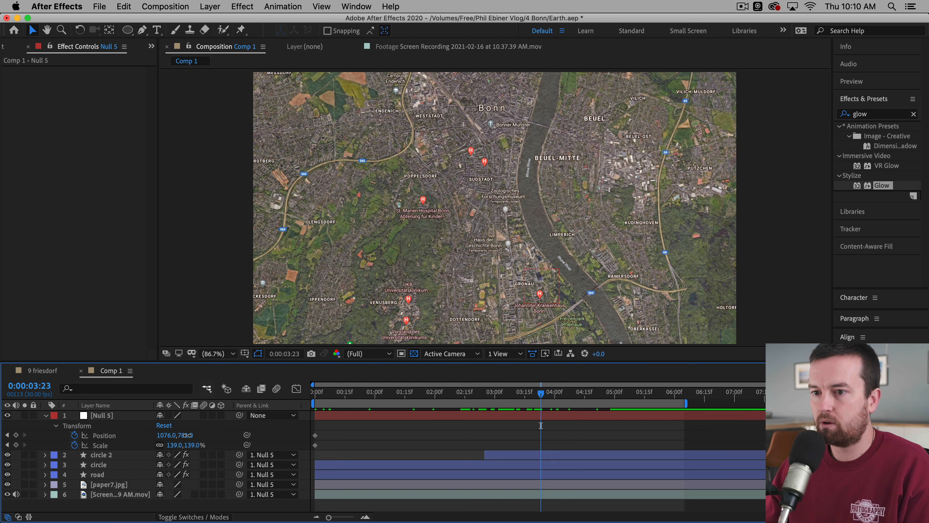
{"action": "left_click_drag", "start_coordinate": [187, 434], "coordinate": [5, 475]}
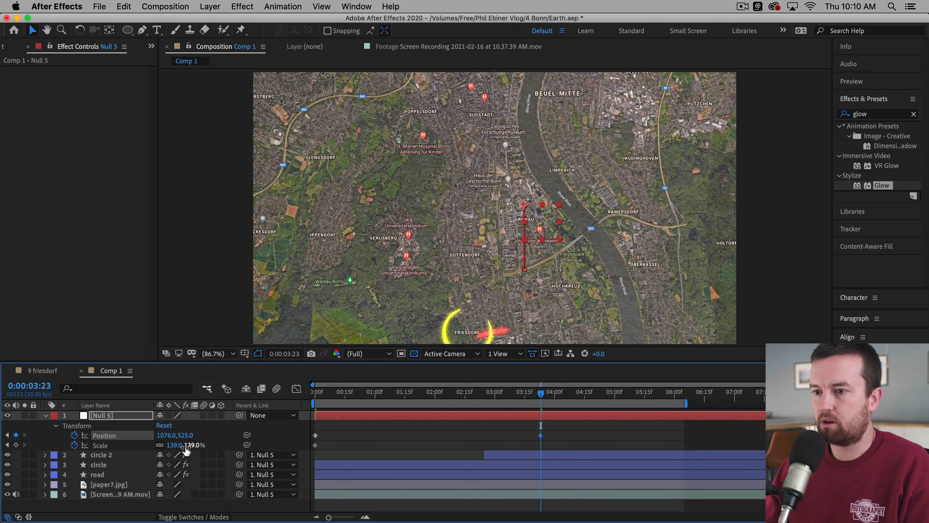
{"action": "key", "text": "Return"}
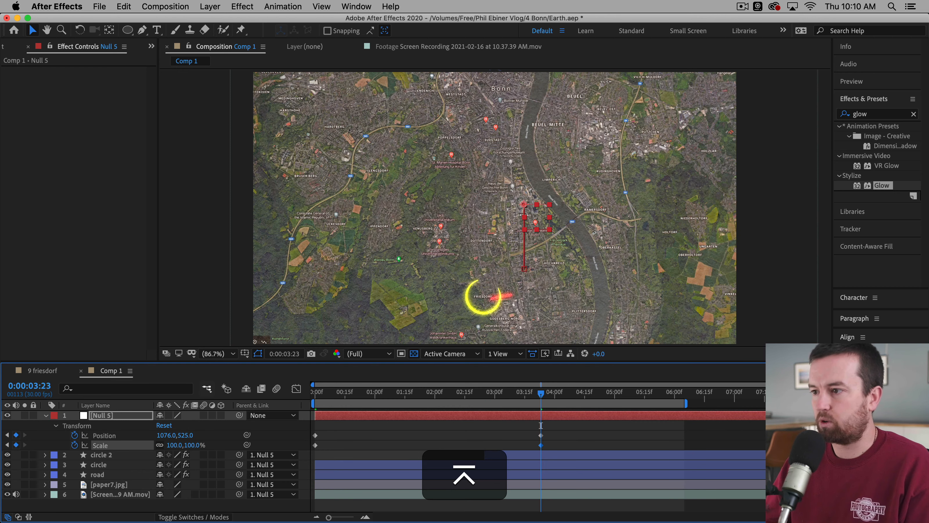
{"action": "left_click_drag", "start_coordinate": [188, 435], "coordinate": [200, 434]}
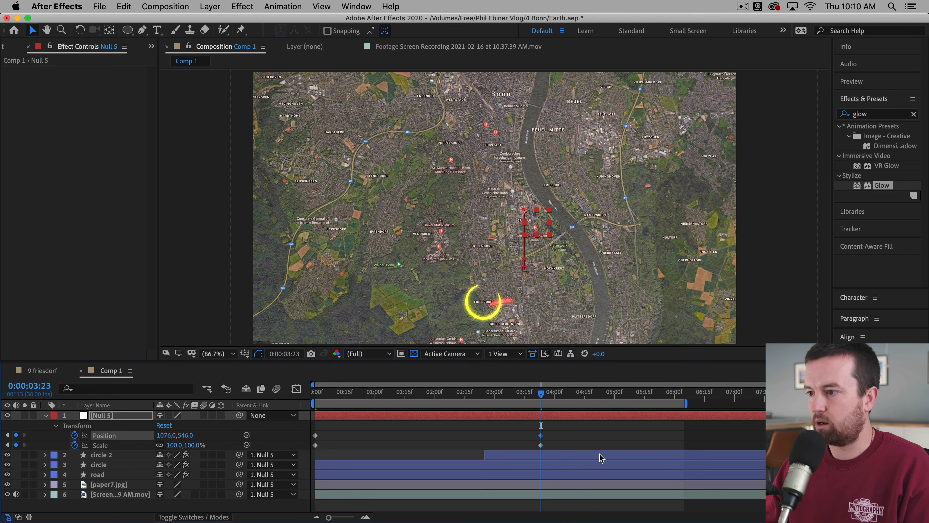
Step: Move the null's second Position keyframe to 0:00:03:18 and its second Scale keyframe to 0:00:06:02, and Easy Ease all its keyframes
{"action": "left_click_drag", "start_coordinate": [561, 426], "coordinate": [436, 438]}
{"action": "left_click_drag", "start_coordinate": [531, 445], "coordinate": [679, 459]}
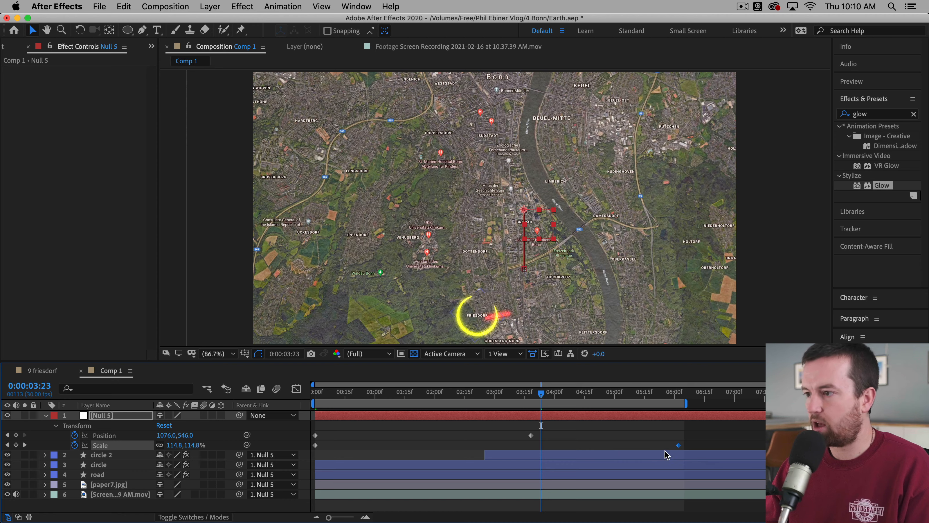
{"action": "left_click_drag", "start_coordinate": [573, 394], "coordinate": [550, 445]}
{"action": "left_click_drag", "start_coordinate": [708, 430], "coordinate": [312, 452]}
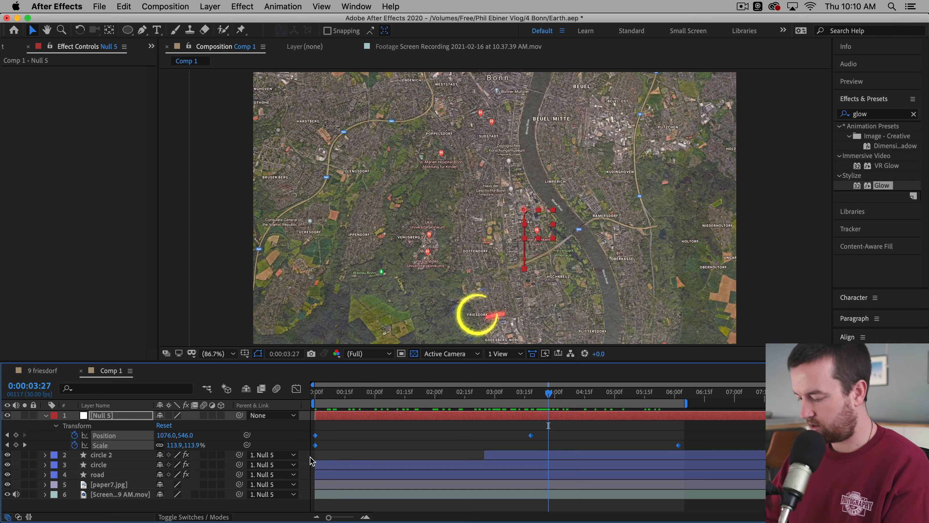
{"action": "key", "text": "F9"}
Step: Play the map animation from the start to check the eased null movement
{"action": "key", "text": "Home"}
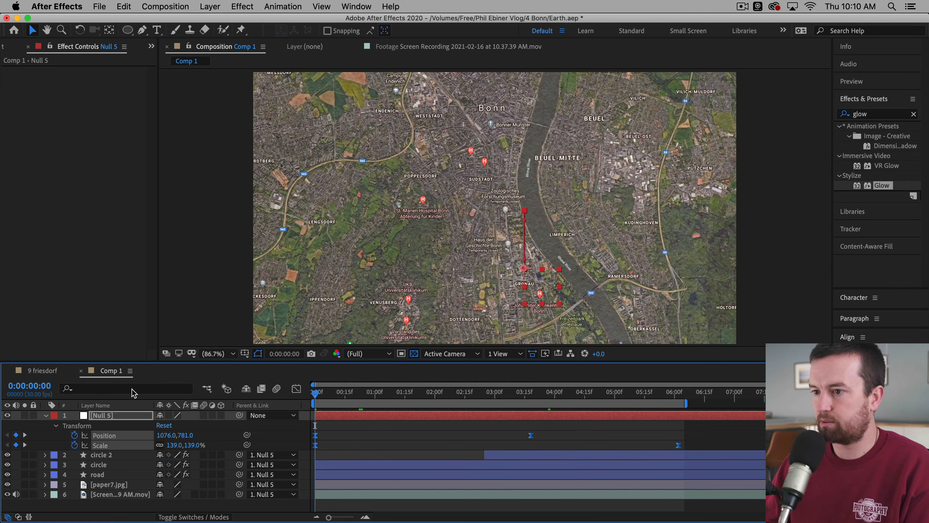
{"action": "left_click", "coordinate": [430, 438]}
{"action": "key", "text": "space"}
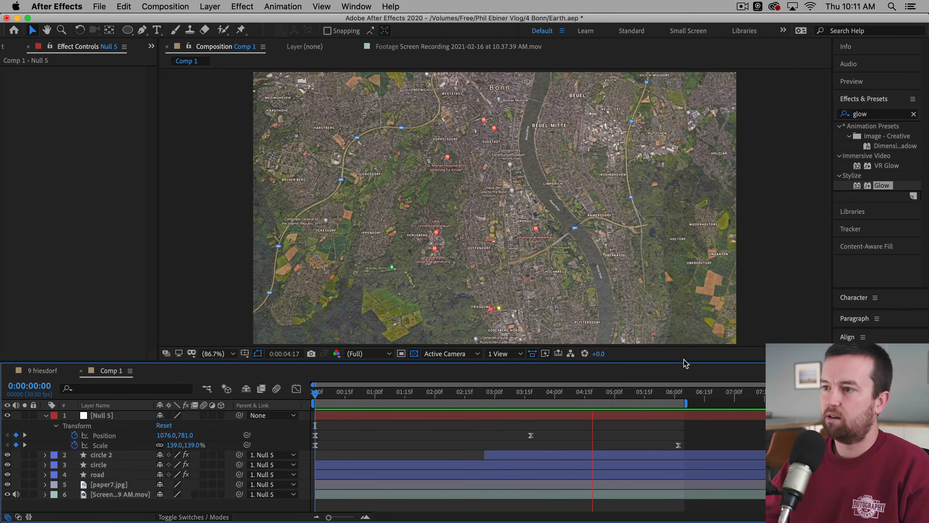
{"action": "key", "text": "space"}
Step: Add a Scale keyframe of 125% to the null at 0:00:03:18
{"action": "left_click", "coordinate": [531, 396]}
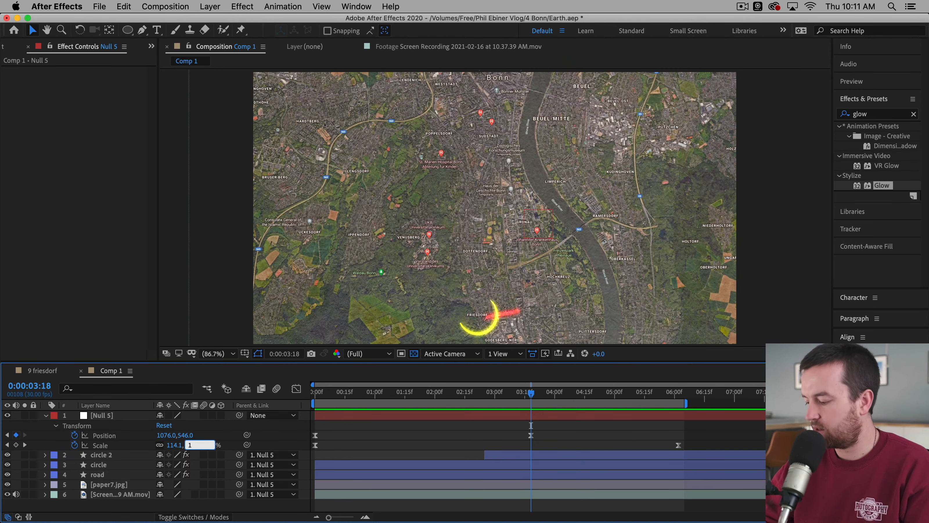
{"action": "type", "text": "125"}
{"action": "key", "text": "Return"}
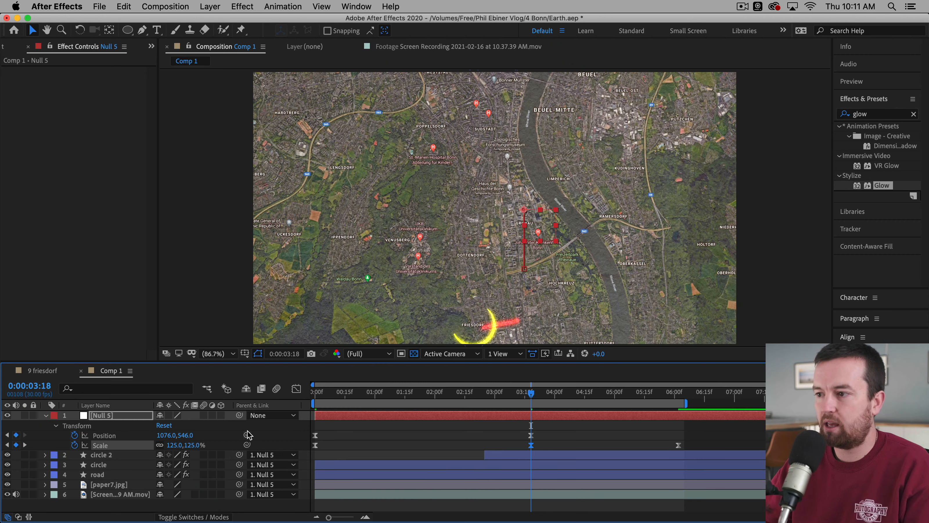
Step: Nudge the null's Position keyframe at 0:00:03:18 to 1096, 406
{"action": "key", "text": "shift+Up"}
{"action": "key", "text": "shift+Up"}
{"action": "key", "text": "shift+Up"}
{"action": "key", "text": "shift+Up"}
{"action": "key", "text": "shift+Up"}
{"action": "key", "text": "shift+Up"}
{"action": "key", "text": "shift+Up"}
{"action": "key", "text": "shift+Up"}
{"action": "key", "text": "shift+Up"}
{"action": "key", "text": "shift+Up"}
{"action": "key", "text": "shift+Up"}
{"action": "key", "text": "shift+Up"}
{"action": "key", "text": "shift+Up"}
{"action": "key", "text": "shift+Up"}
{"action": "key", "text": "shift+Up"}
{"action": "key", "text": "shift+Up"}
{"action": "key", "text": "shift+Up"}
{"action": "key", "text": "shift+Up"}
{"action": "key", "text": "shift+Up"}
{"action": "key", "text": "shift+Up"}
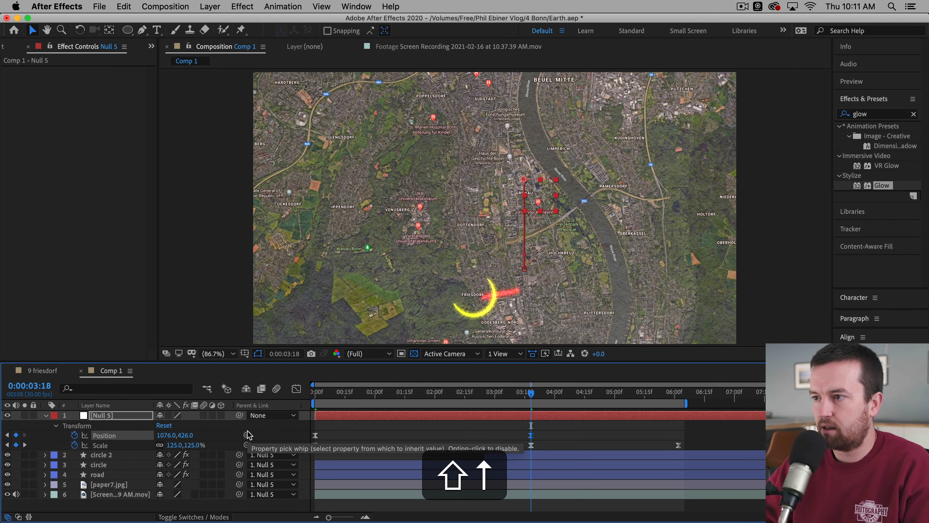
{"action": "key", "text": "shift+Down"}
{"action": "key", "text": "shift+Down"}
{"action": "key", "text": "shift+Down"}
{"action": "key", "text": "shift+Down"}
{"action": "key", "text": "shift+Down"}
{"action": "key", "text": "shift+Down"}
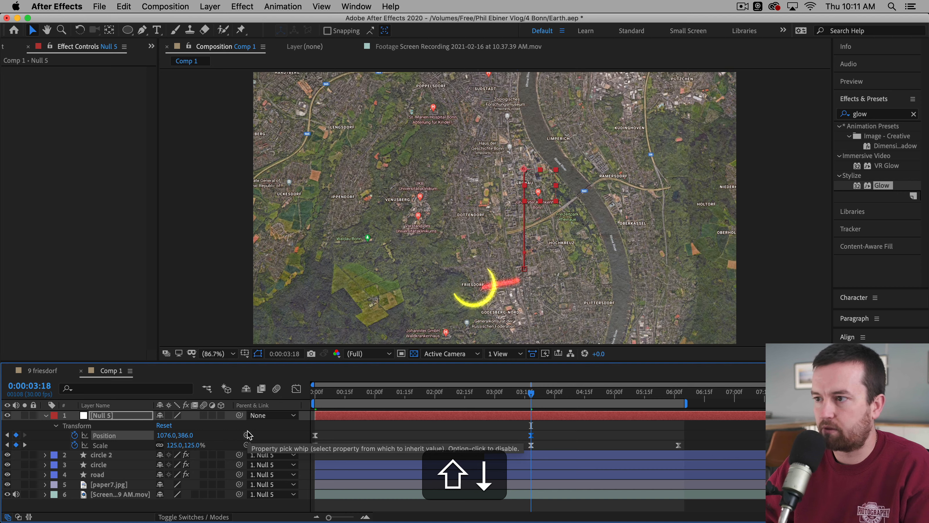
{"action": "key", "text": "shift+Right"}
{"action": "key", "text": "shift+Right"}
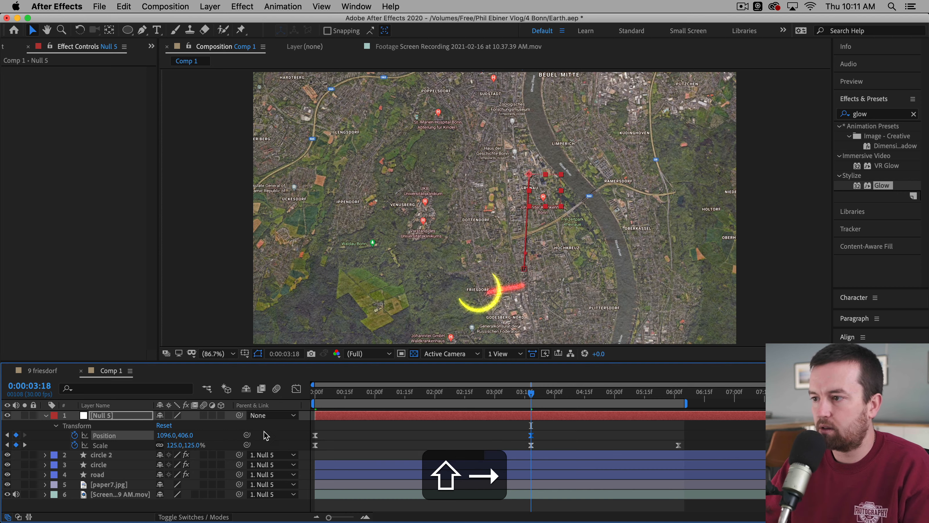
Step: Preview the animation from the start, and keyframe the null's position at 1096, 526 at 0:00:06:02 so the map fills the frame
{"action": "left_click_drag", "start_coordinate": [419, 391], "coordinate": [189, 390]}
{"action": "key", "text": "space"}
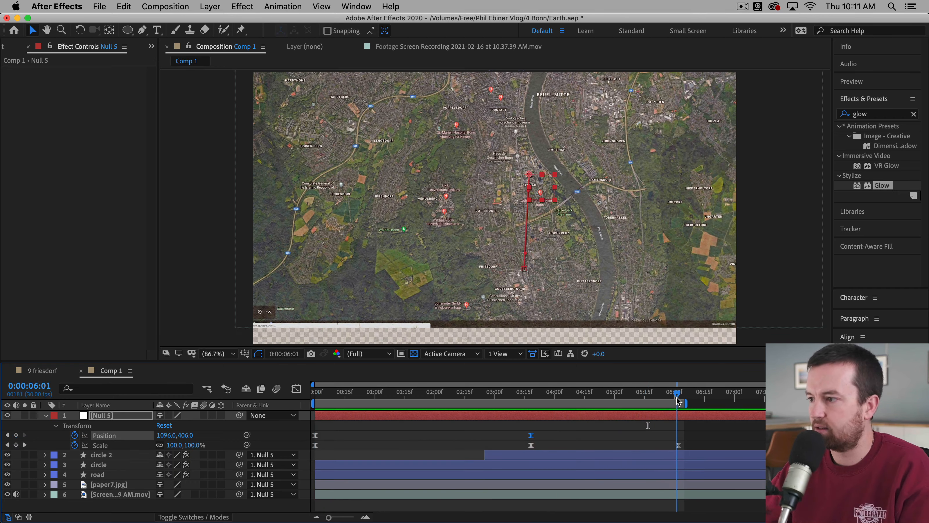
{"action": "key", "text": "shift+Down"}
{"action": "key", "text": "shift+Down"}
{"action": "key", "text": "shift+Down"}
{"action": "key", "text": "shift+Down"}
{"action": "key", "text": "shift+Down"}
{"action": "key", "text": "shift+Down"}
{"action": "key", "text": "shift+Down"}
{"action": "key", "text": "shift+Down"}
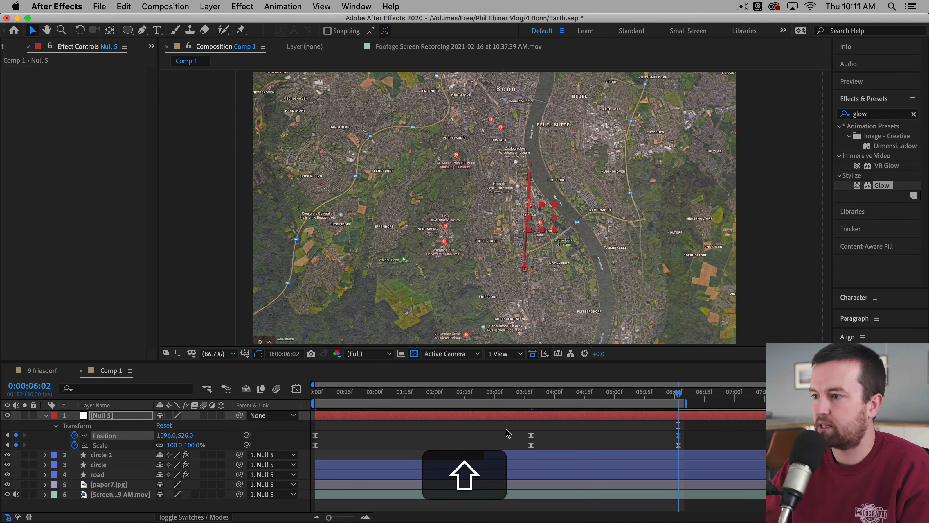
Step: Preview the animation from 0:00:03:15 to check the second part of the null's movement
{"action": "left_click", "coordinate": [525, 392]}
{"action": "key", "text": "space"}
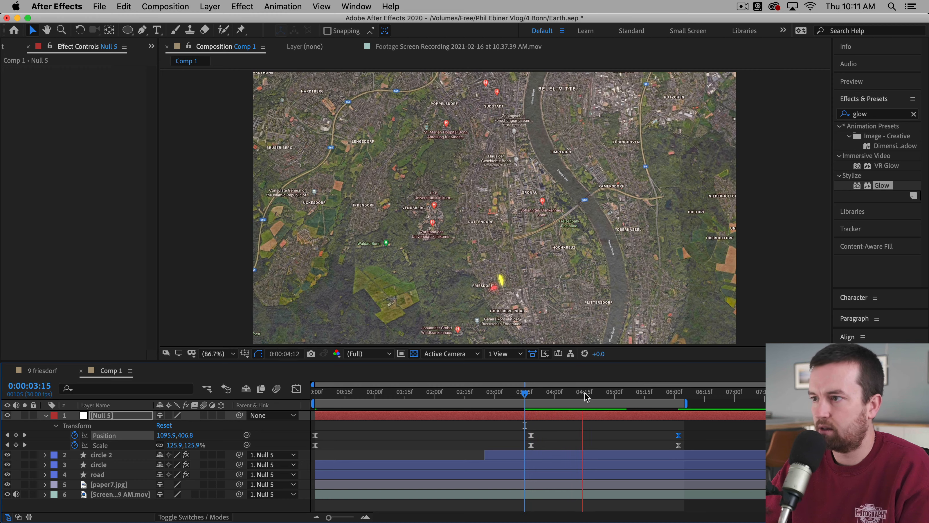
{"action": "left_click", "coordinate": [686, 430]}
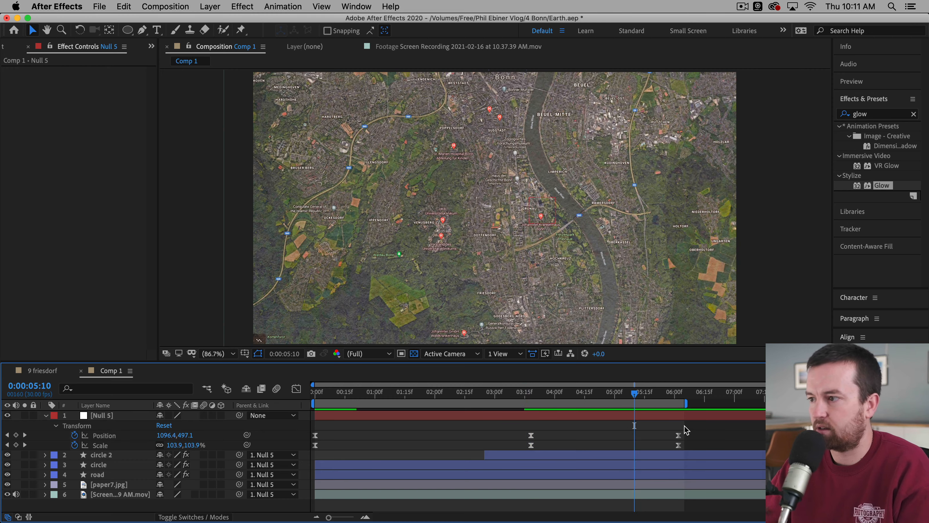
Step: Try removing the null's Position keyframe at 0:00:03:18 and preview the animation from the start
{"action": "left_click", "coordinate": [530, 435]}
{"action": "key", "text": "BackSpace"}
{"action": "key", "text": "Home"}
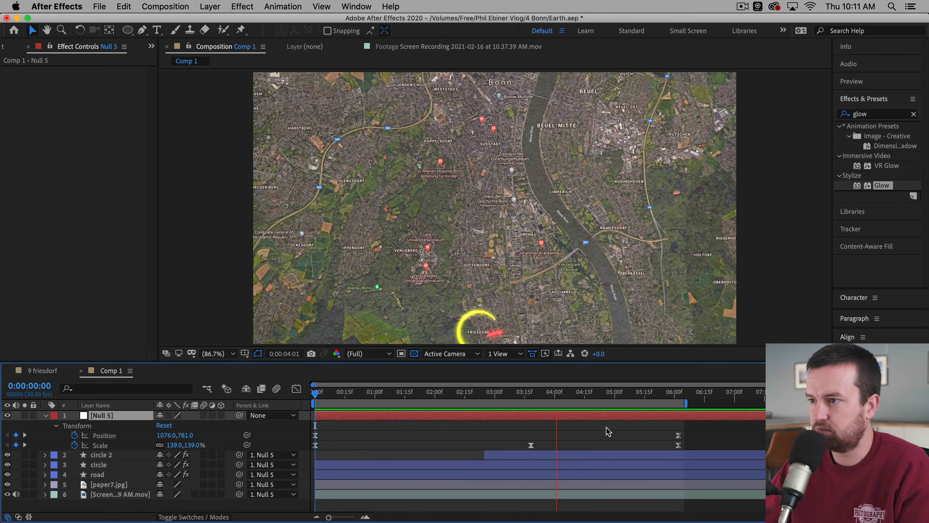
{"action": "key", "text": "space"}
Step: Undo the Position keyframe removal and the earlier position nudges of the null at 0:00:06:02
{"action": "key", "text": "super+z"}
{"action": "key", "text": "super+z"}
{"action": "key", "text": "super+z"}
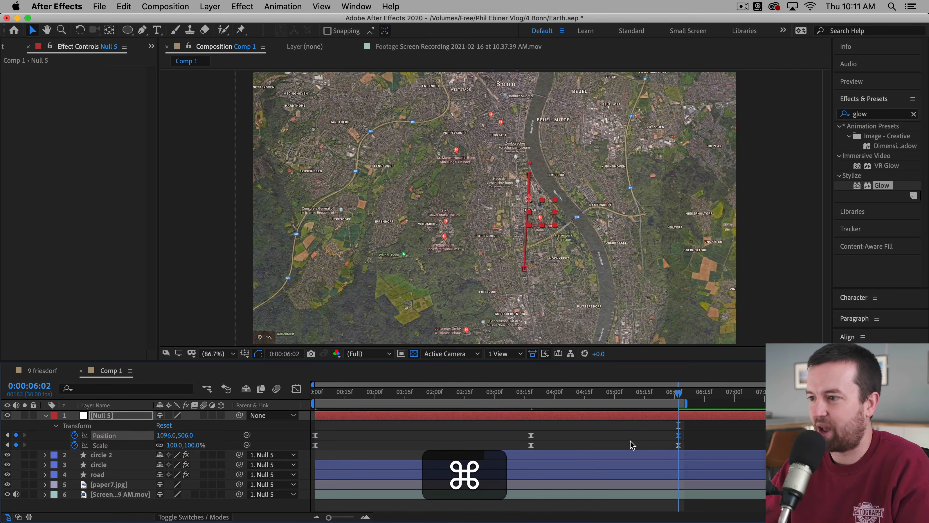
{"action": "key", "text": "super+z"}
{"action": "key", "text": "super+z"}
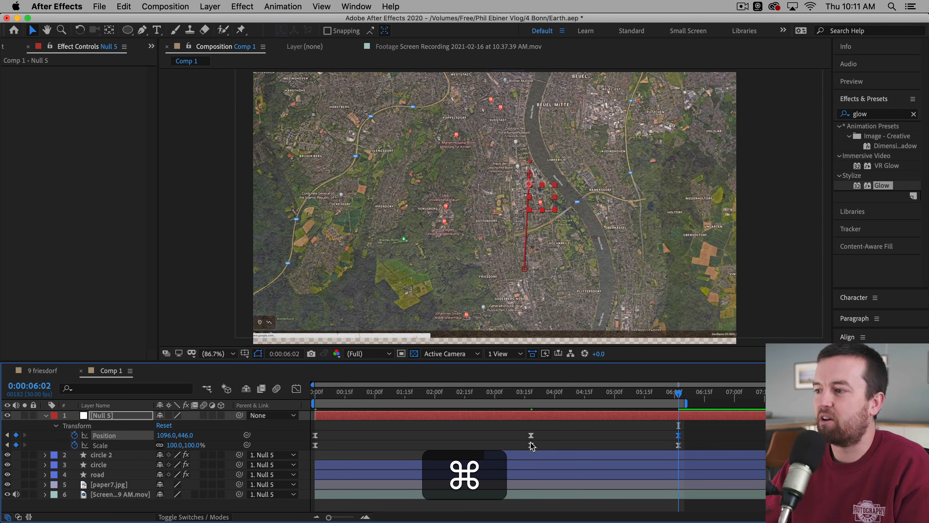
{"action": "key", "text": "super+z"}
{"action": "key", "text": "super+z"}
Step: Delete the null's Position keyframe at 0:00:06:02 and its Scale keyframe at 0:00:03:18
{"action": "left_click", "coordinate": [679, 436]}
{"action": "key", "text": "BackSpace"}
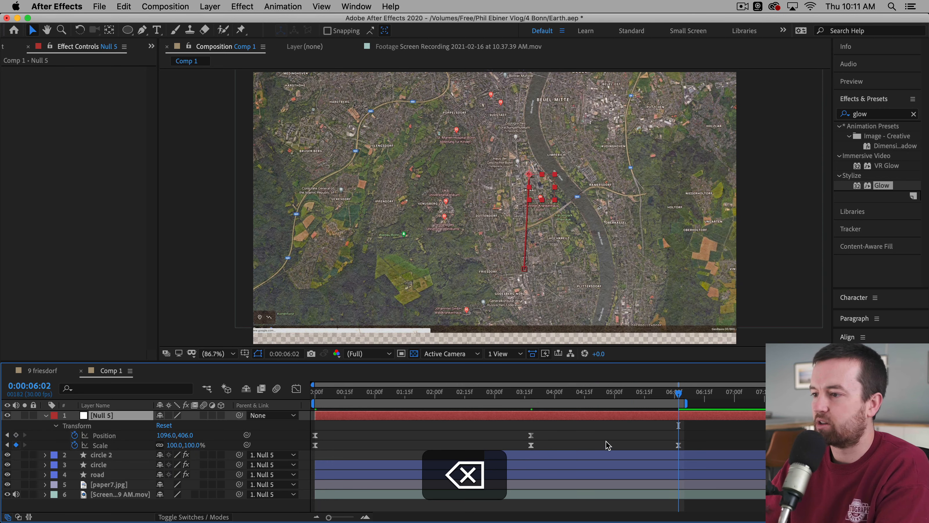
{"action": "left_click", "coordinate": [531, 445]}
{"action": "key", "text": "BackSpace"}
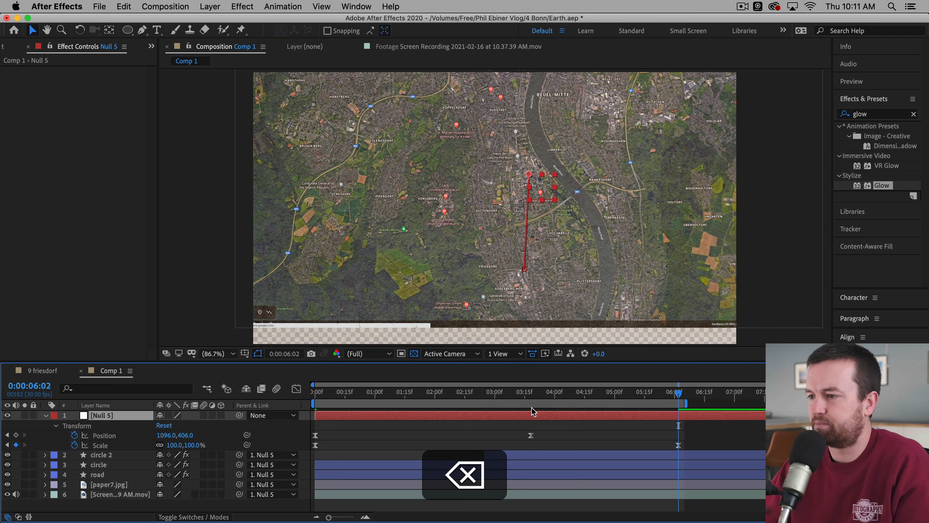
Step: Scrub through the null's movement and shift its Position keyframe from 0:00:03:18 to 0:00:06:02, in line with the last Scale keyframe
{"action": "left_click_drag", "start_coordinate": [528, 393], "coordinate": [693, 398]}
{"action": "left_click", "coordinate": [555, 392]}
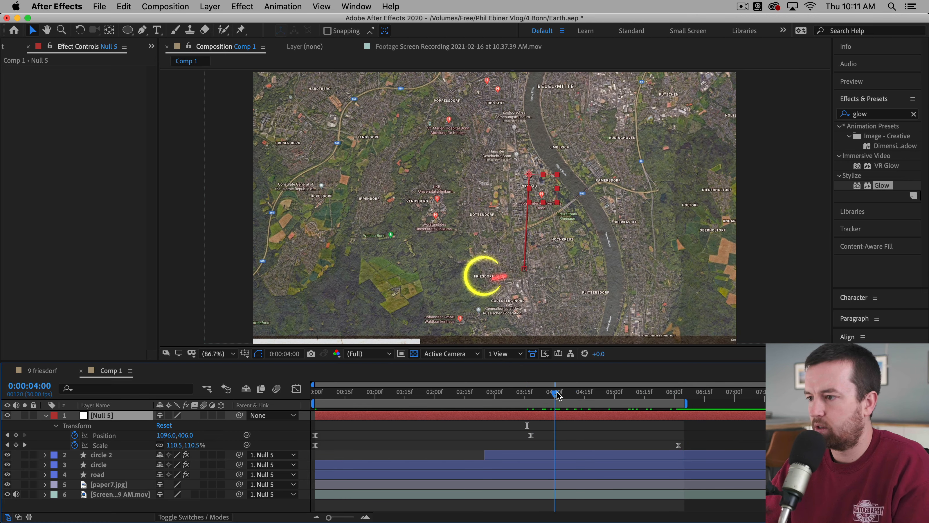
{"action": "left_click_drag", "start_coordinate": [532, 436], "coordinate": [676, 436]}
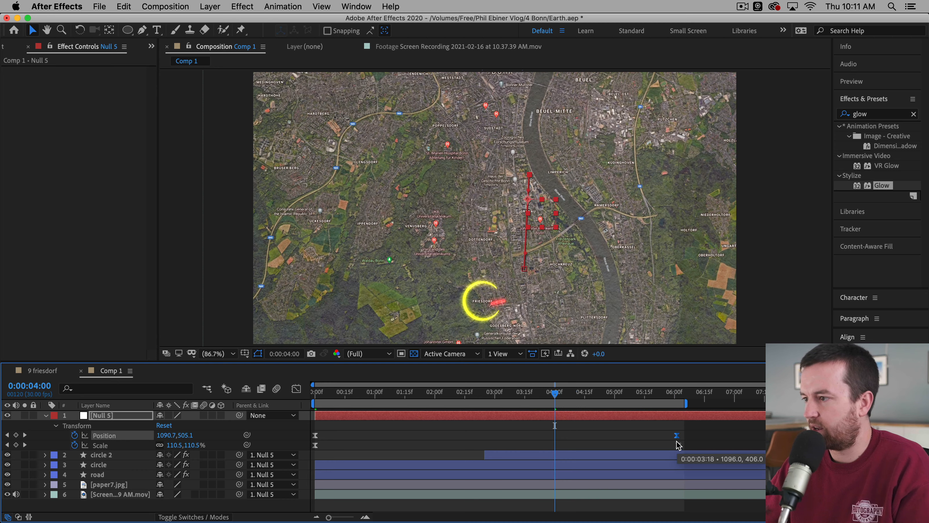
{"action": "left_click", "coordinate": [677, 398]}
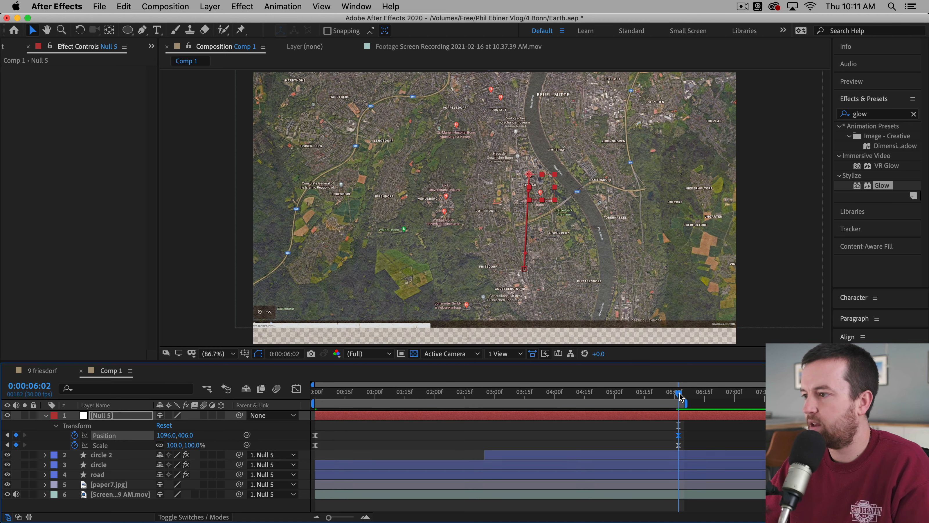
Step: Move the null's second Position keyframe earlier, to just before 0:00:04:00, and preview the animation from the start
{"action": "left_click_drag", "start_coordinate": [680, 396], "coordinate": [546, 388]}
{"action": "left_click_drag", "start_coordinate": [678, 434], "coordinate": [545, 436]}
{"action": "left_click_drag", "start_coordinate": [486, 392], "coordinate": [315, 392]}
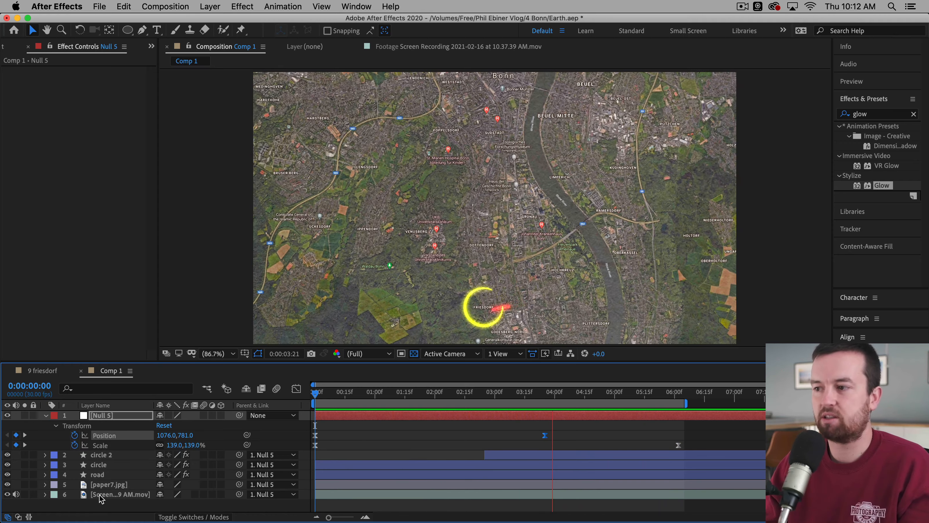
Step: Compare the movement with the 9 friesdorf composition and return to Comp 1
{"action": "left_click", "coordinate": [52, 371]}
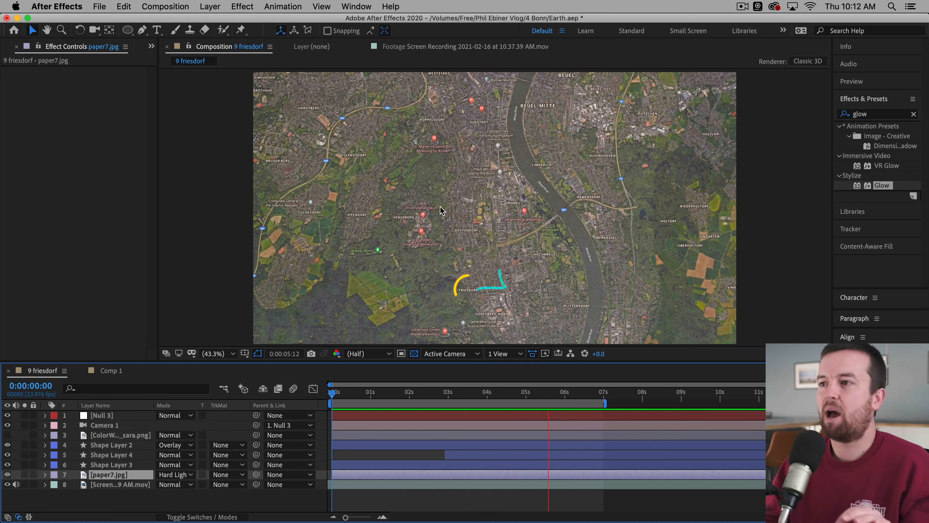
{"action": "left_click", "coordinate": [111, 370]}
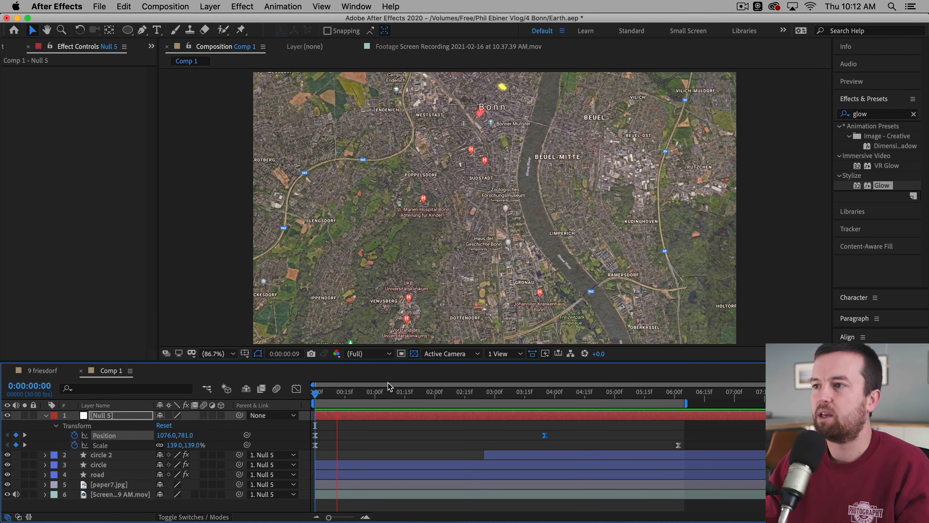